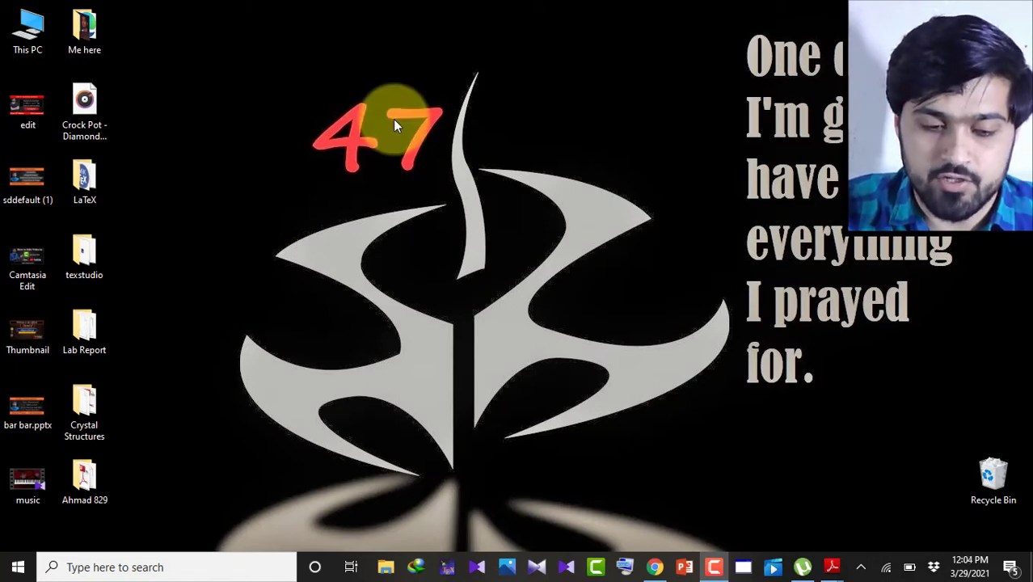
Open the LaTeX folder on the desktop and launch the texstudio-2.12.22-win-qt5 installer.
double_click(86, 182)
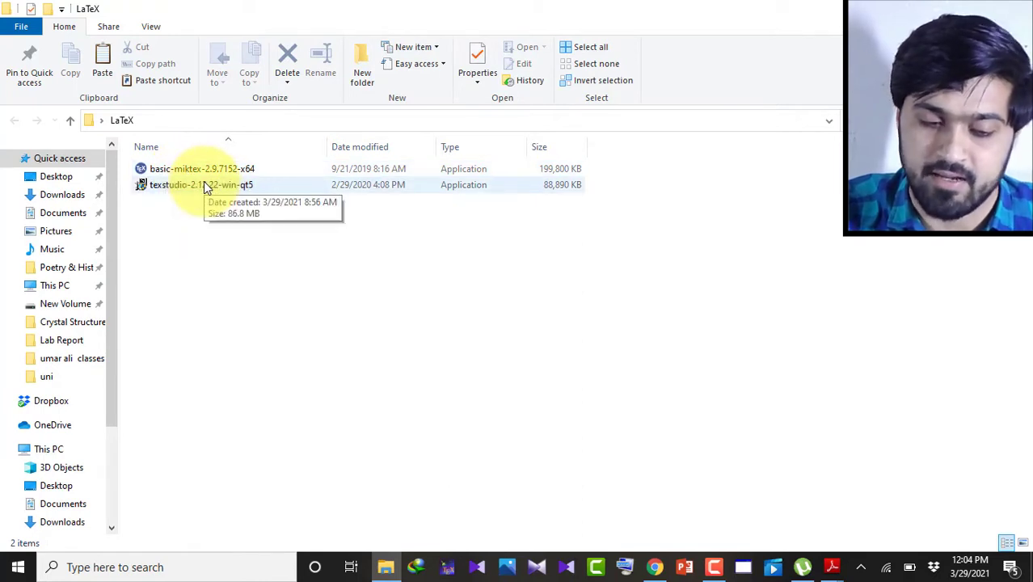
click(205, 184)
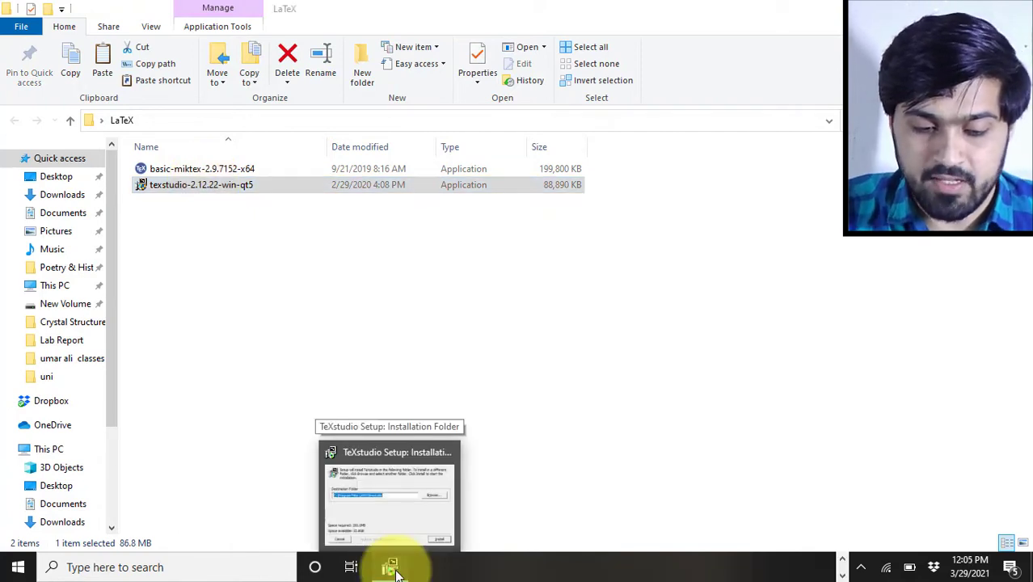
click(396, 571)
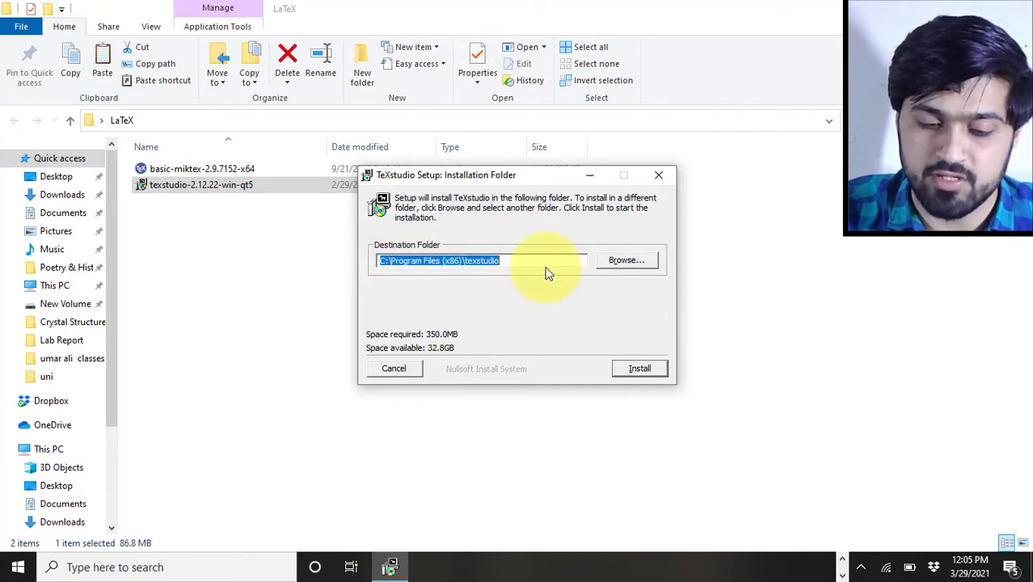
Browse the destination folders, accept the selection, and install TeXstudio, closing the setup when it completes.
click(637, 261)
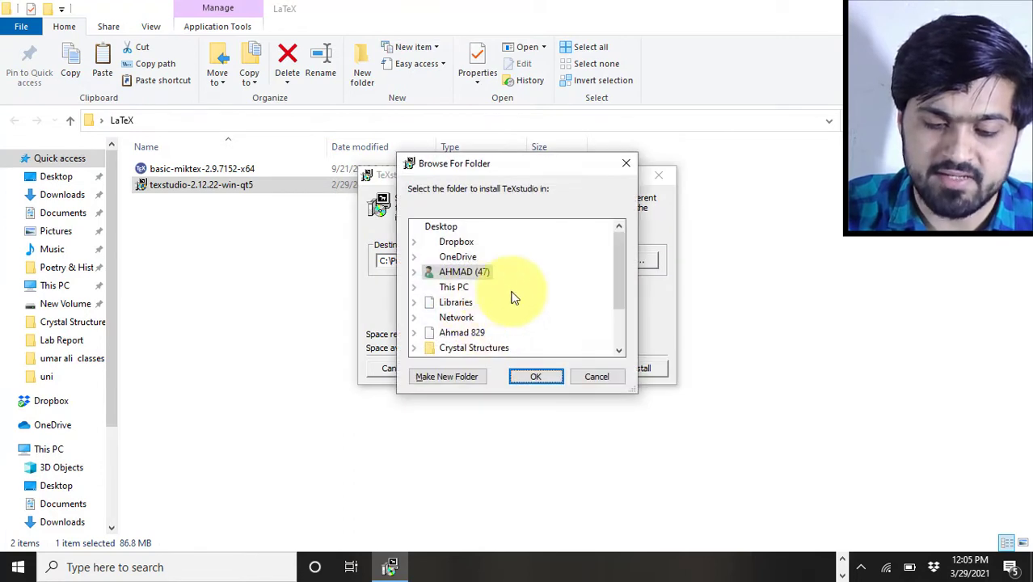
drag(617, 272, 619, 341)
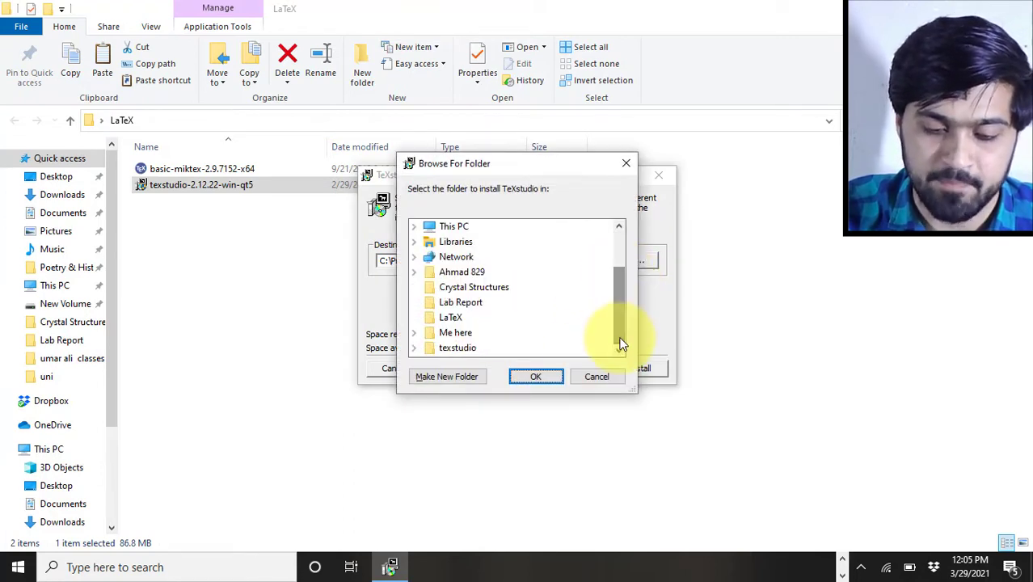
click(544, 373)
click(637, 370)
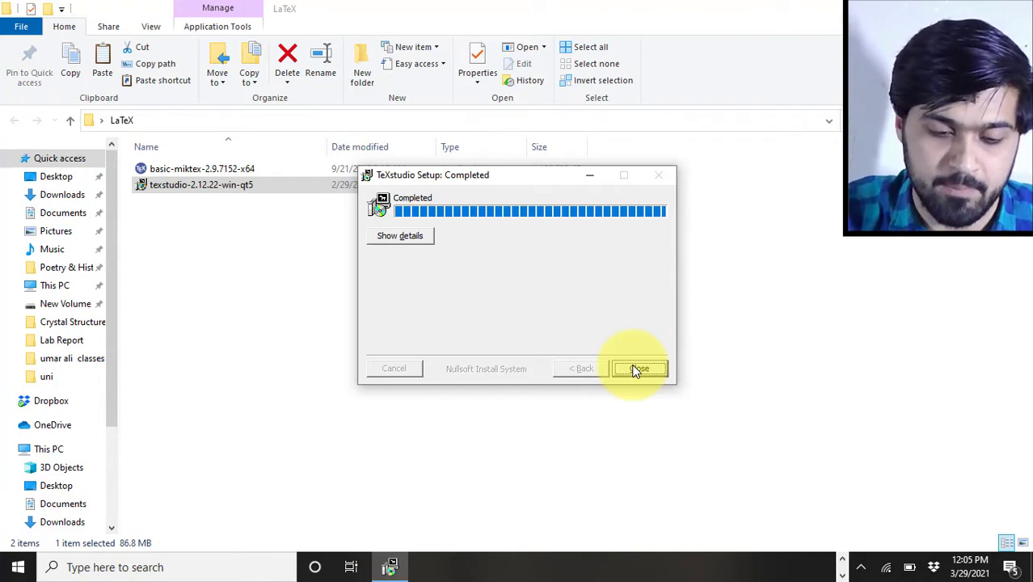
click(639, 369)
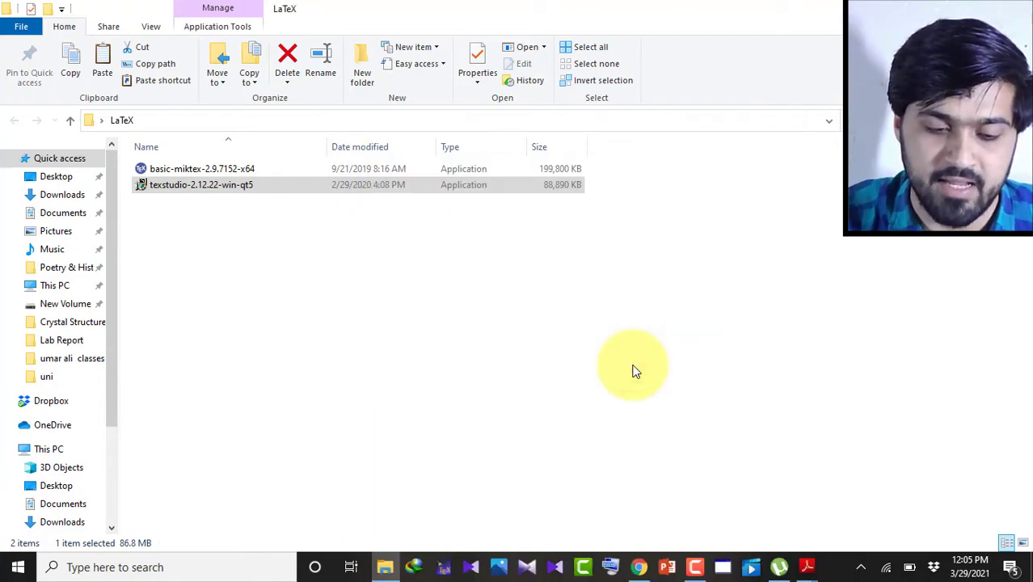
Launch the basic-miktex-2.9.7152-x64 installer, accept the MiKTeX copying conditions, and keep the installation for the current user only.
click(194, 167)
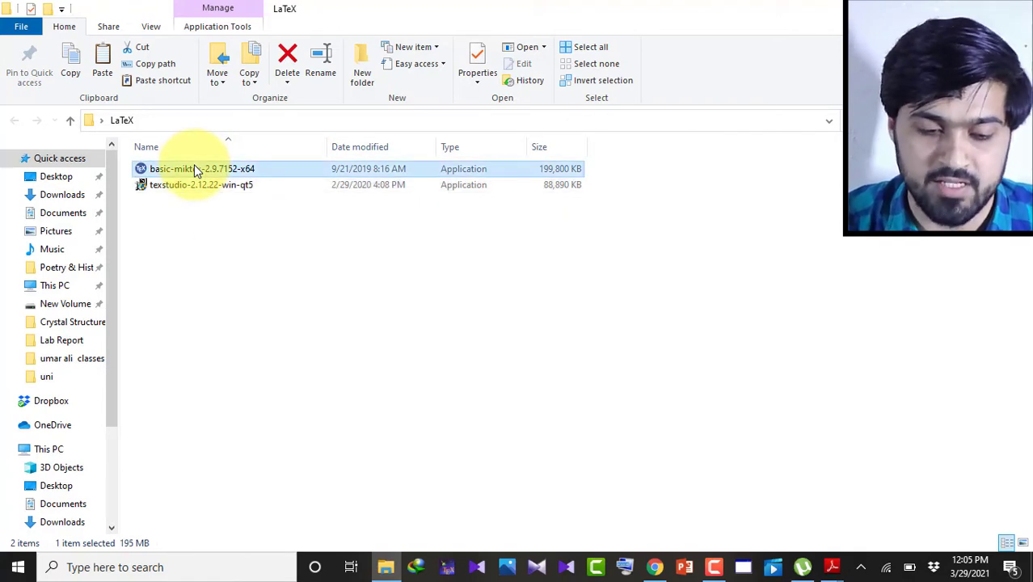
click(392, 566)
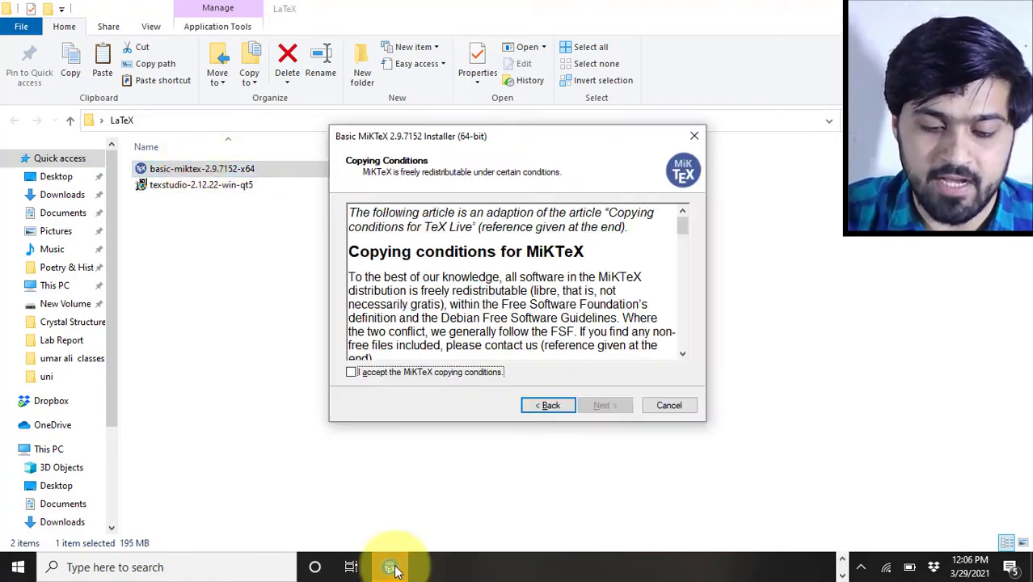
click(350, 372)
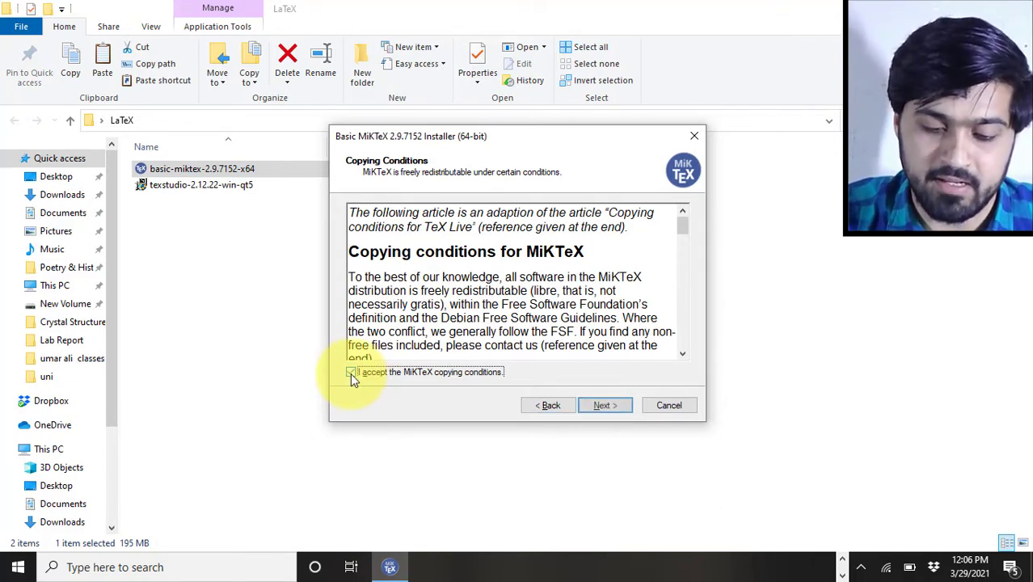
click(614, 407)
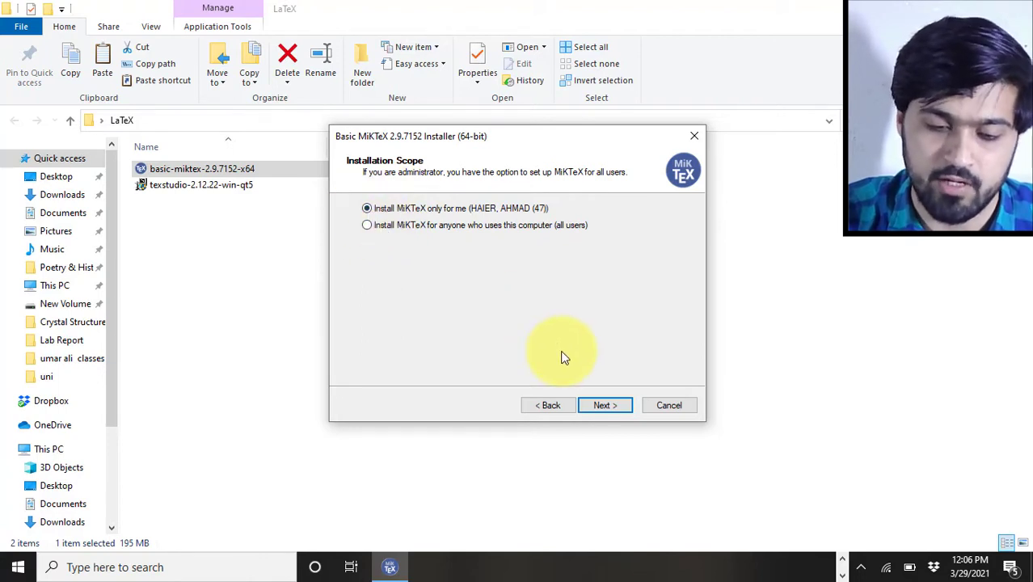
click(607, 407)
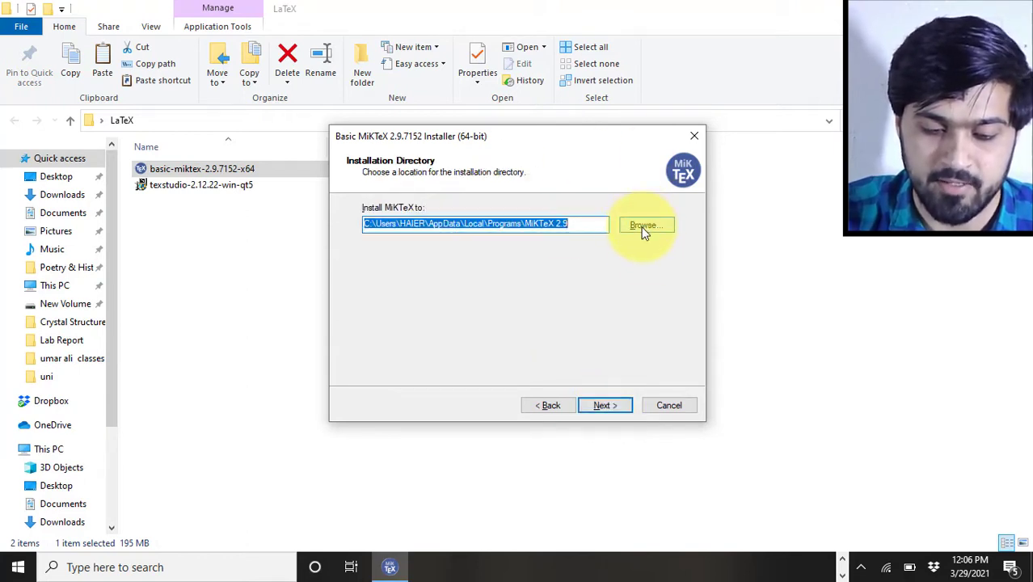
Set the MiKTeX installation directory to a new subfolder by appending \latex to the default MiKTeX 2.9 path.
click(624, 402)
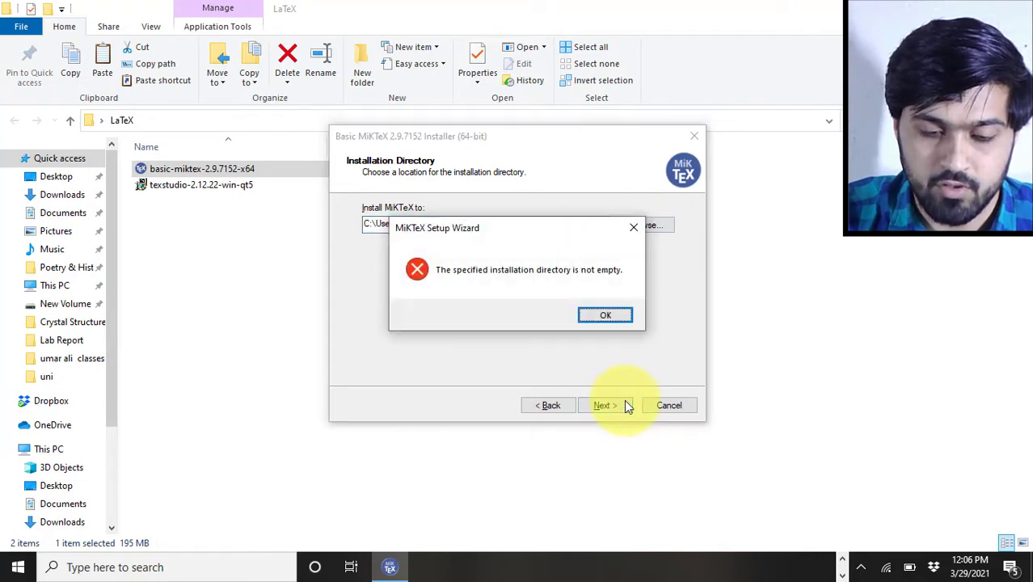
click(603, 315)
click(587, 225)
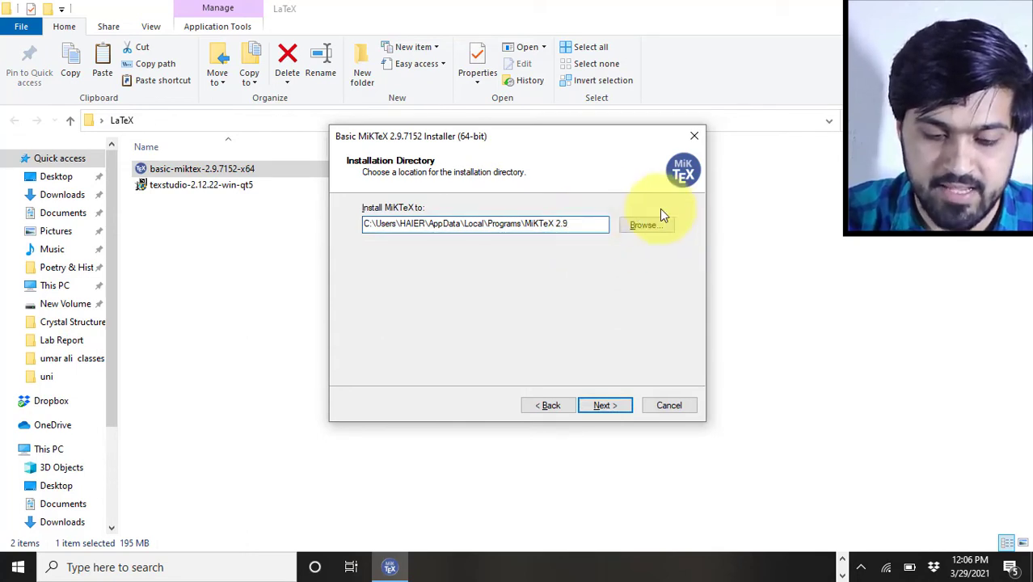
text(\)
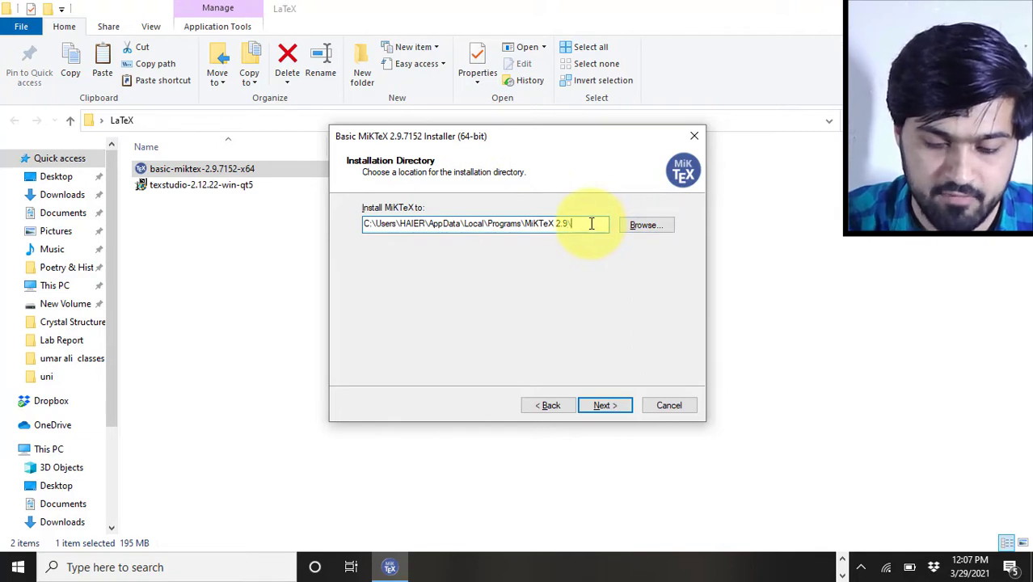
text(latex)
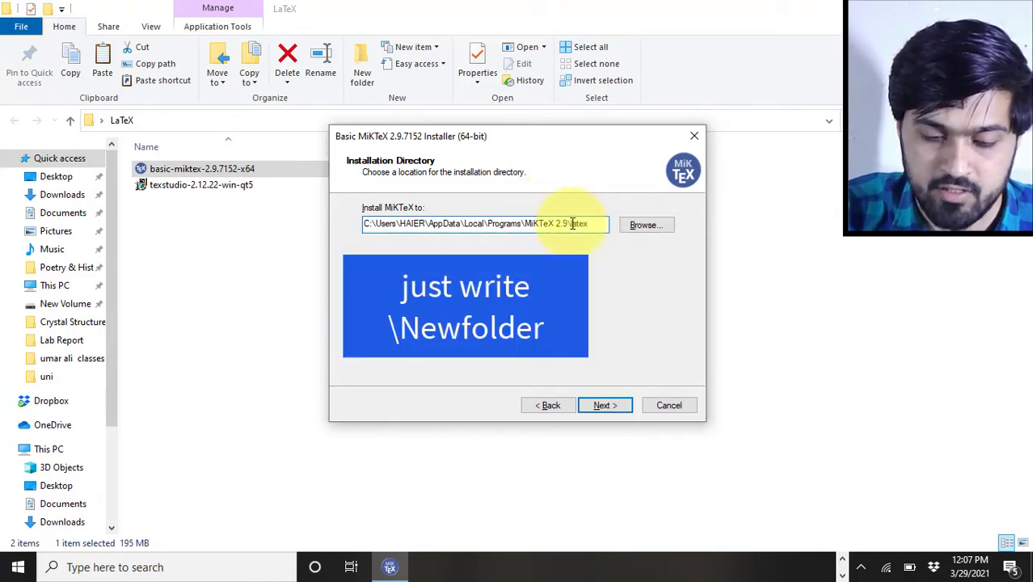
click(602, 406)
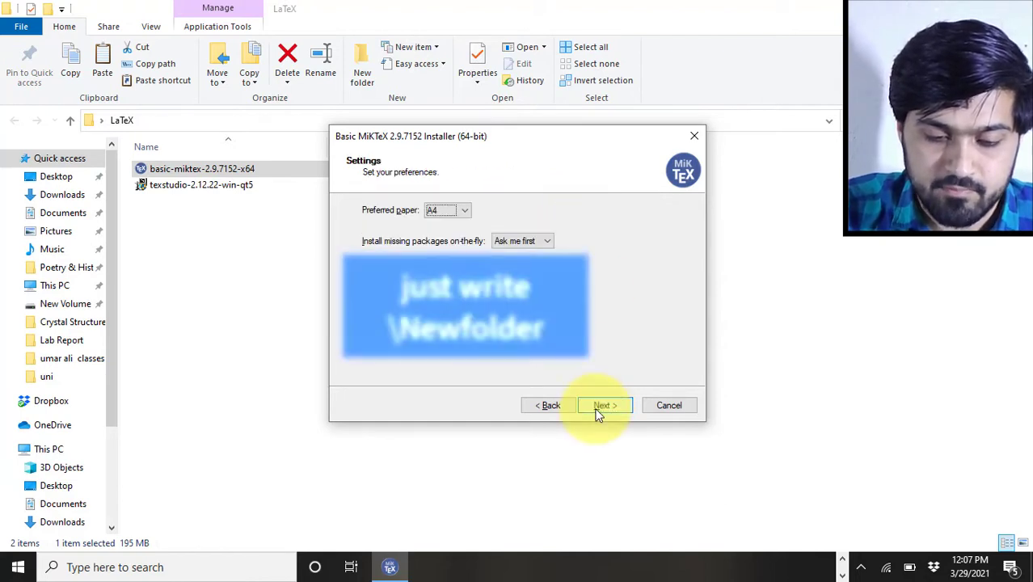
Keep A4 as the preferred paper, set installing missing packages on-the-fly to Yes, and proceed to the settings review.
click(471, 213)
click(466, 220)
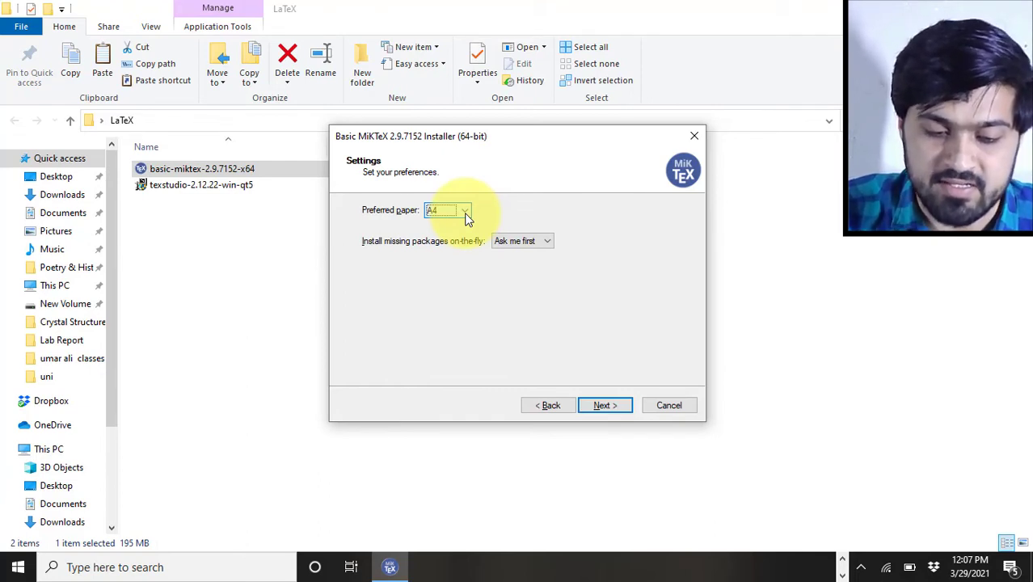
click(549, 241)
click(549, 240)
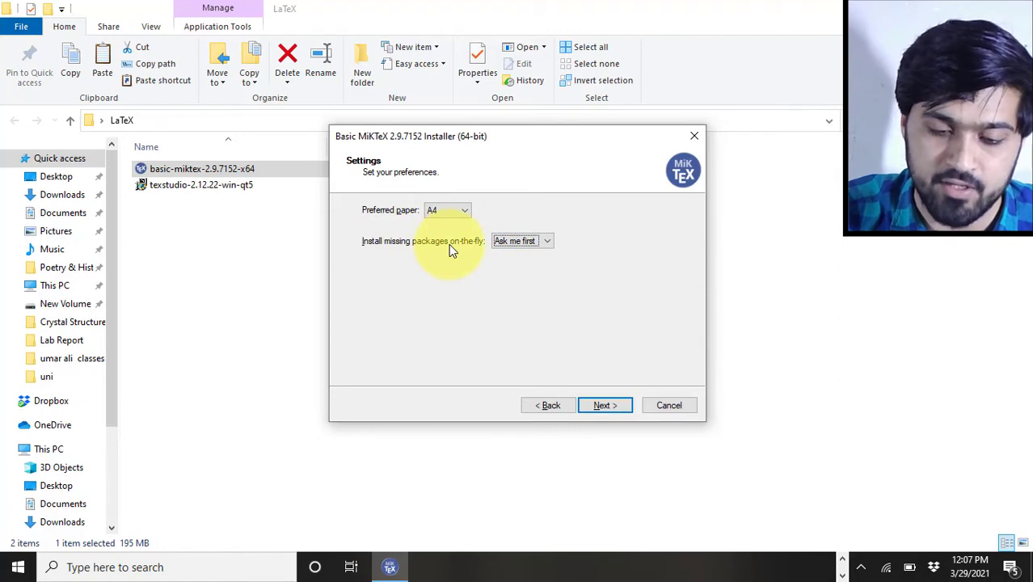
click(549, 247)
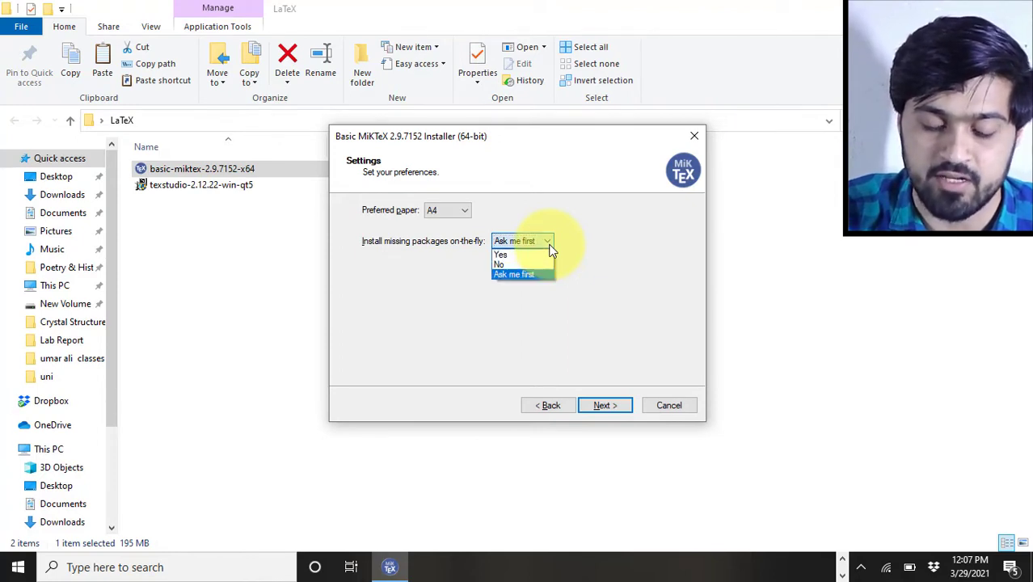
click(549, 247)
click(550, 248)
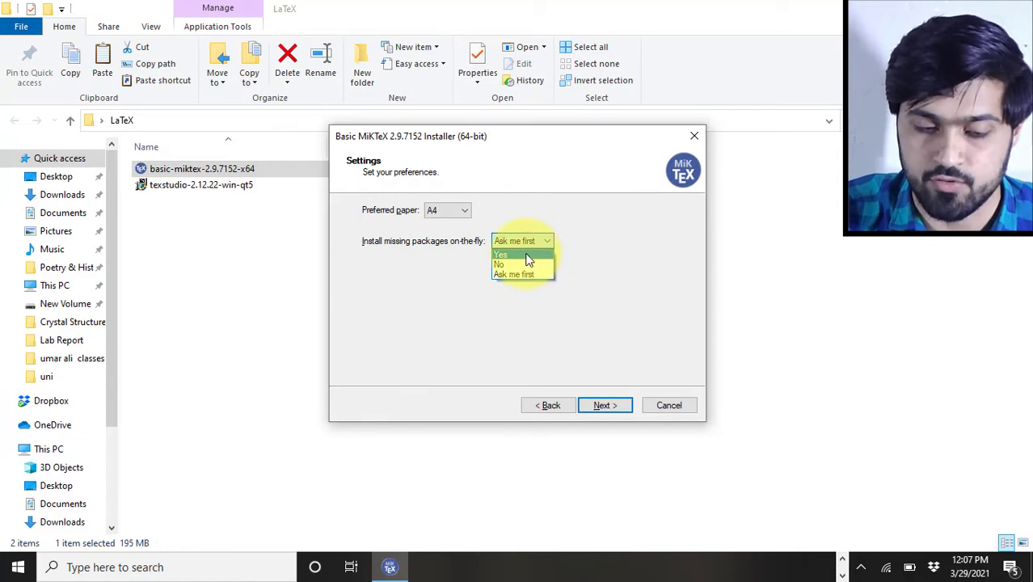
click(526, 255)
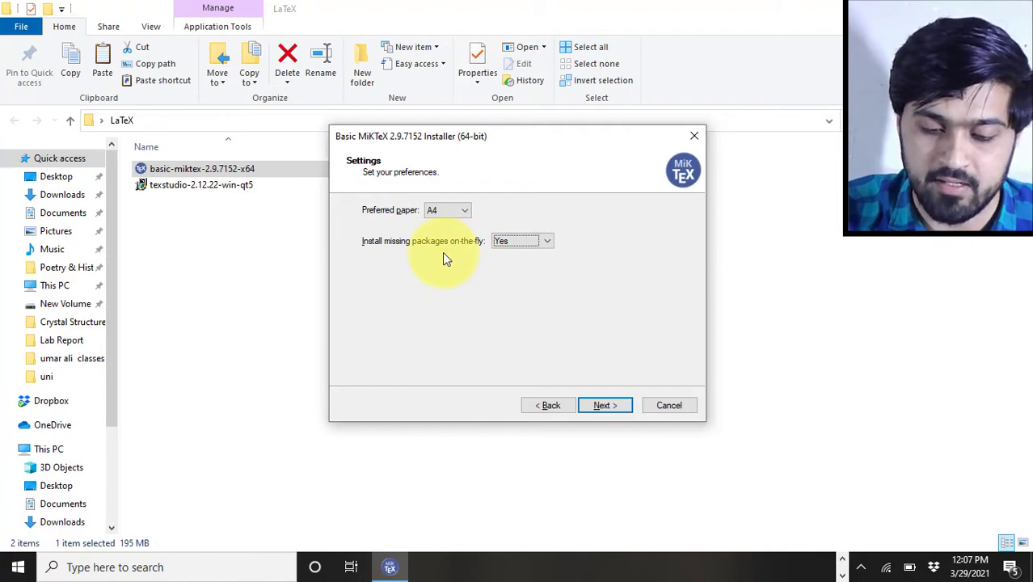
click(604, 406)
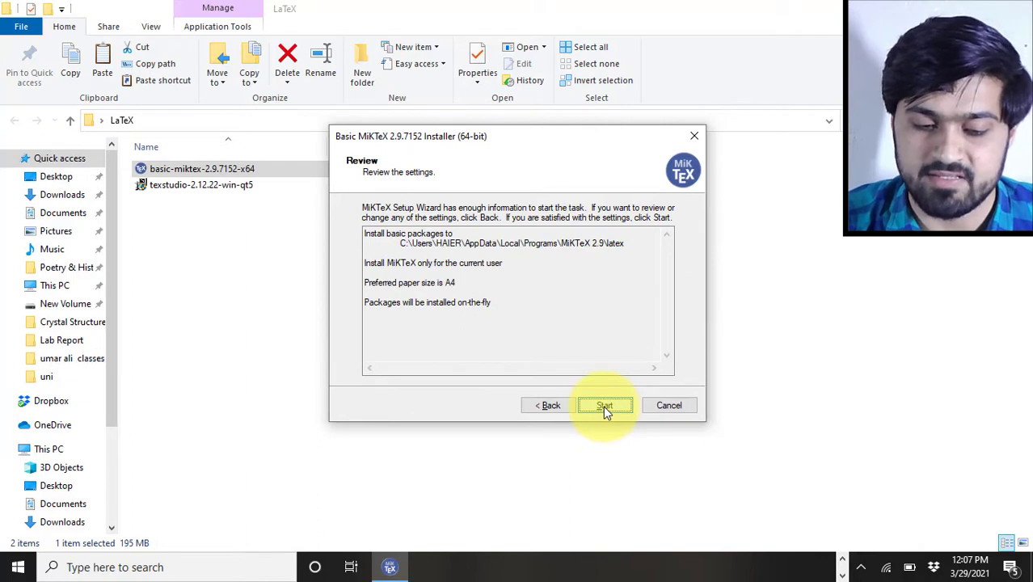
Start the MiKTeX installation and cancel it while it is running.
click(604, 406)
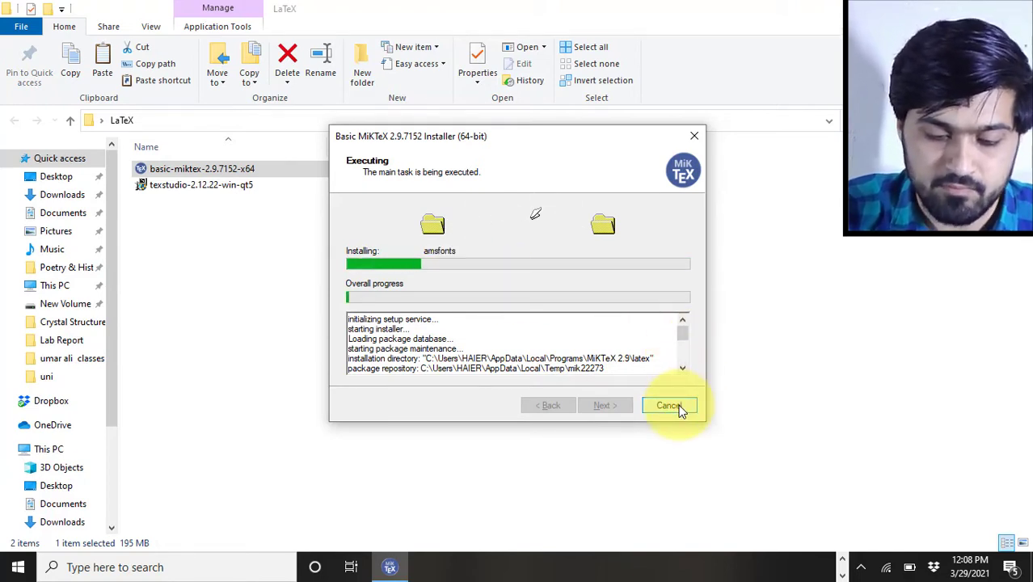
click(671, 406)
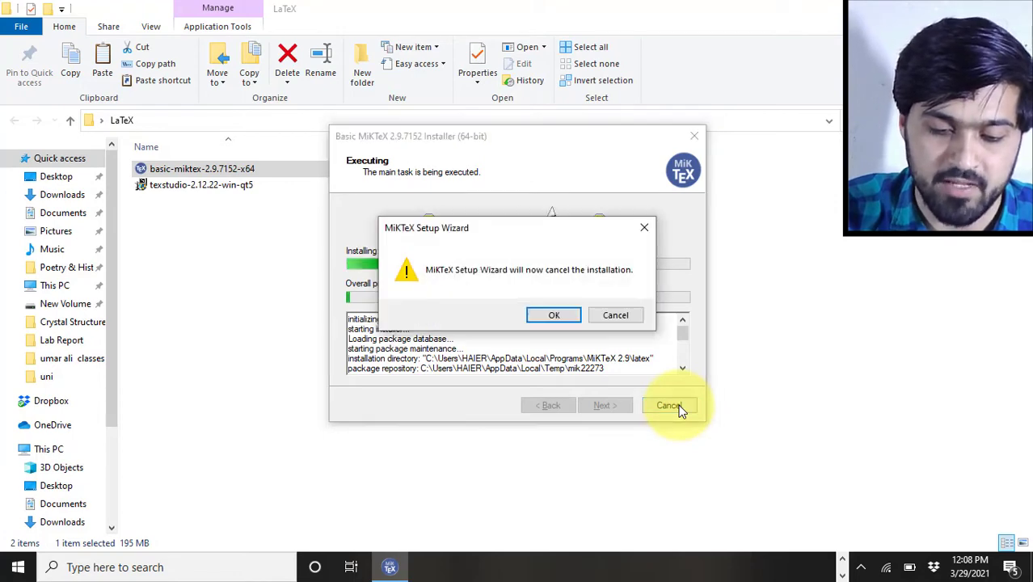
click(561, 319)
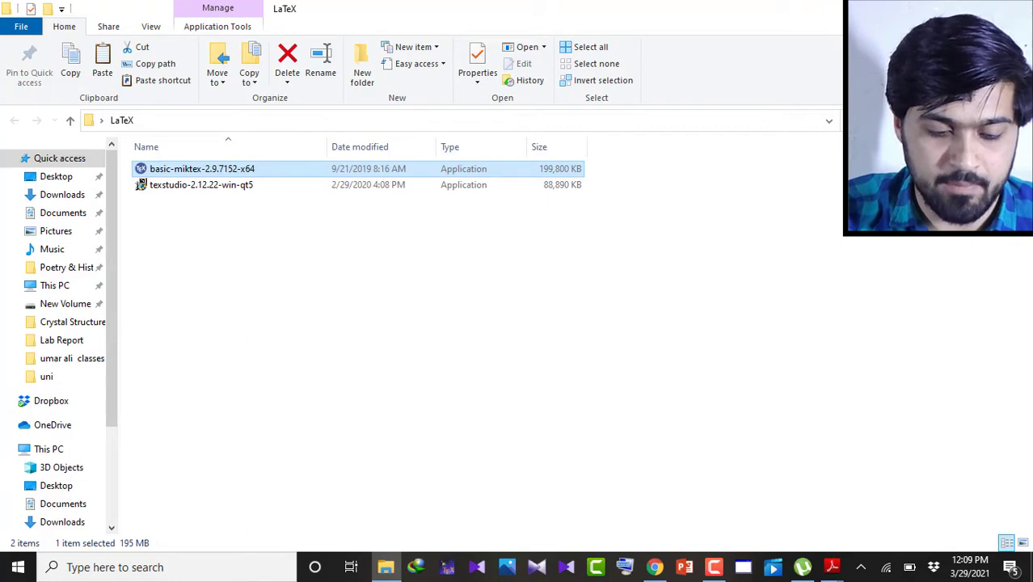
Return to the desktop, search Windows for "tex", and launch TeXstudio.
key(super+d)
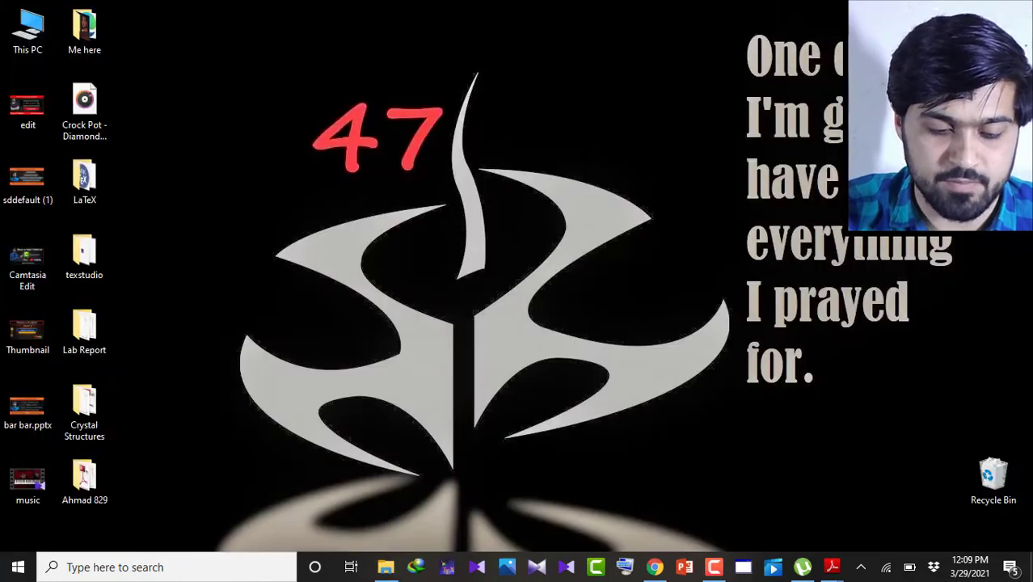
click(167, 568)
text(t)
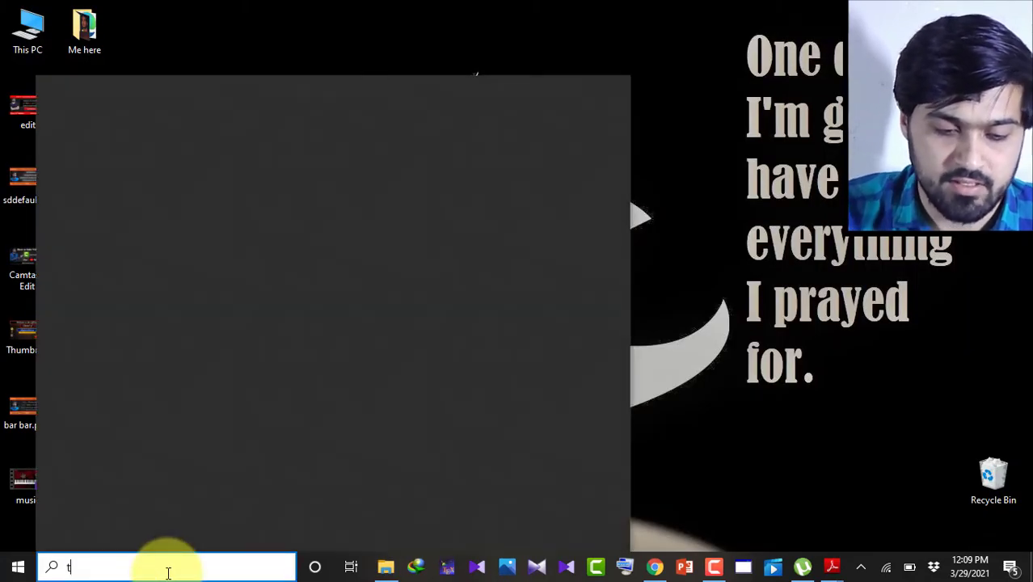
text(ex)
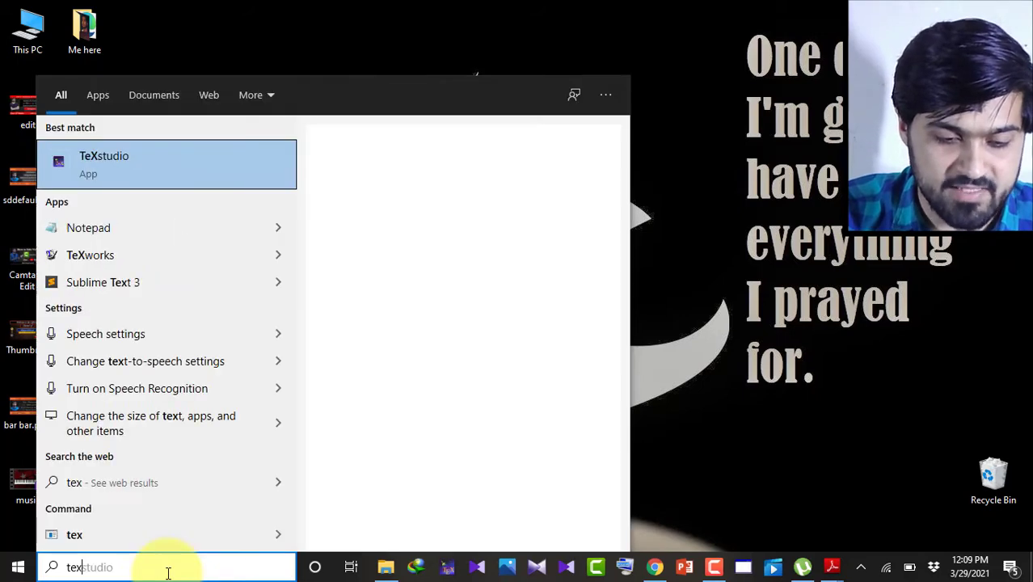
click(101, 170)
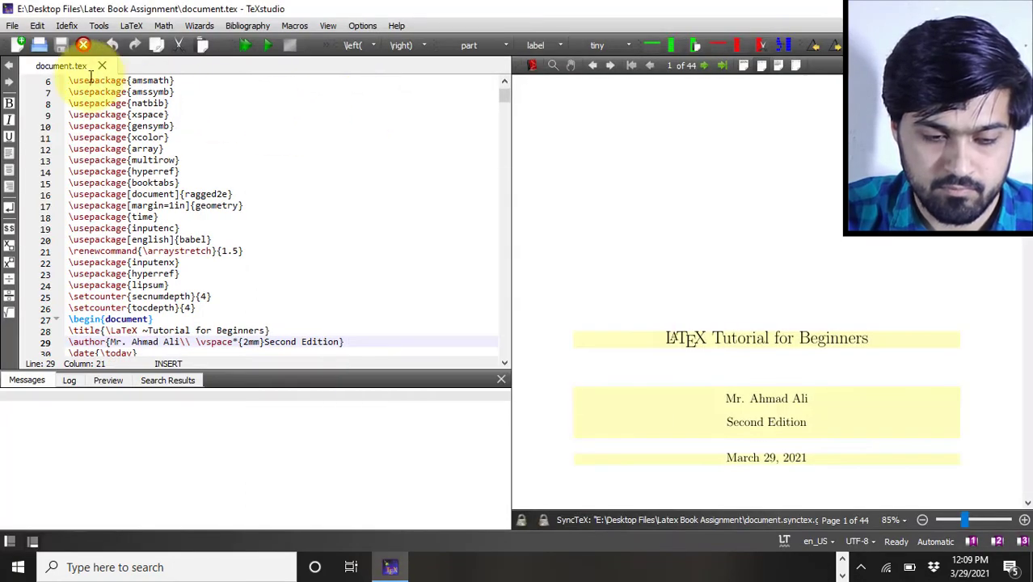
Create a new blank document in TeXstudio and dismiss the Open Files dialog.
click(14, 29)
click(37, 26)
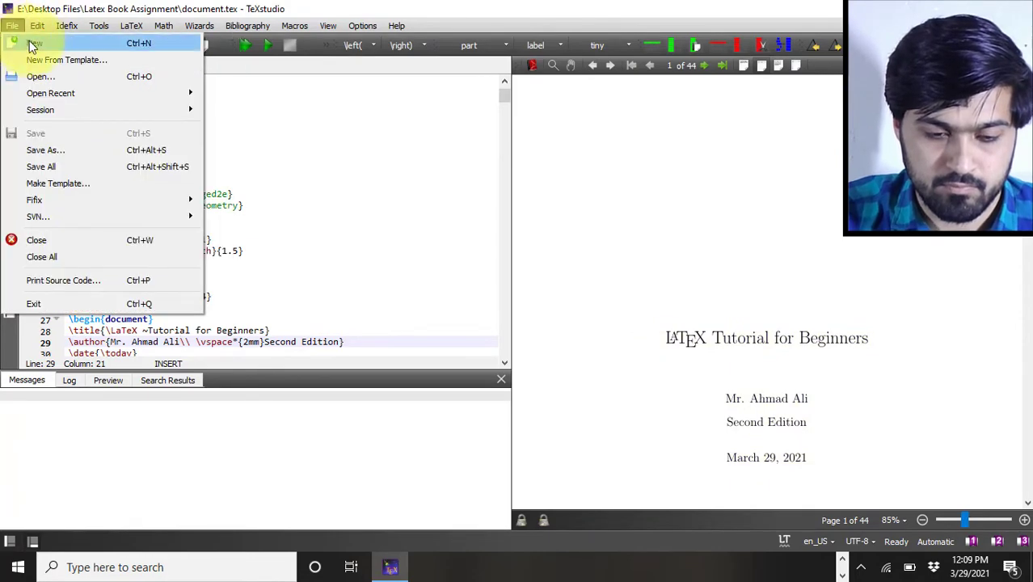
click(30, 43)
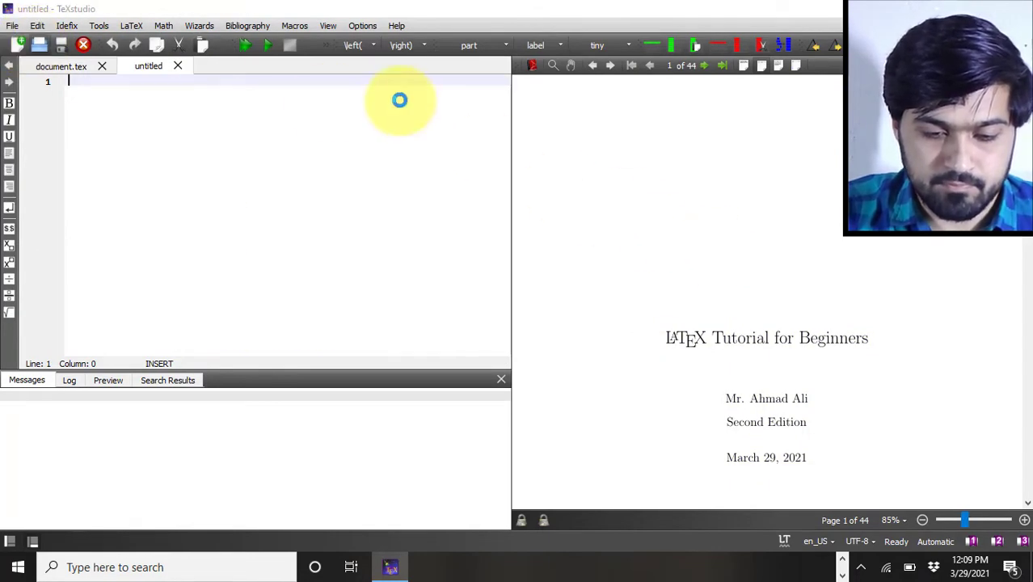
click(59, 44)
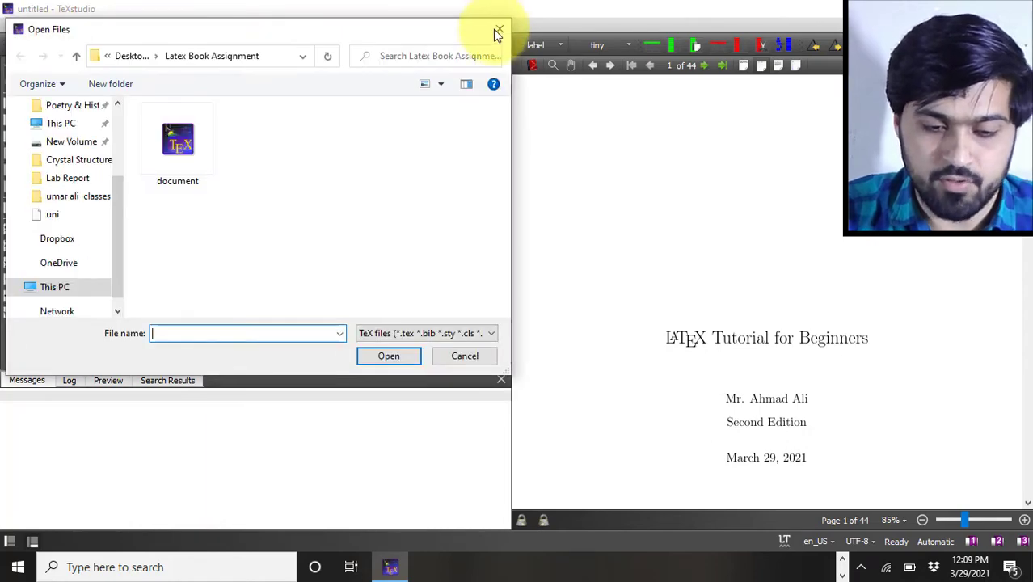
click(497, 31)
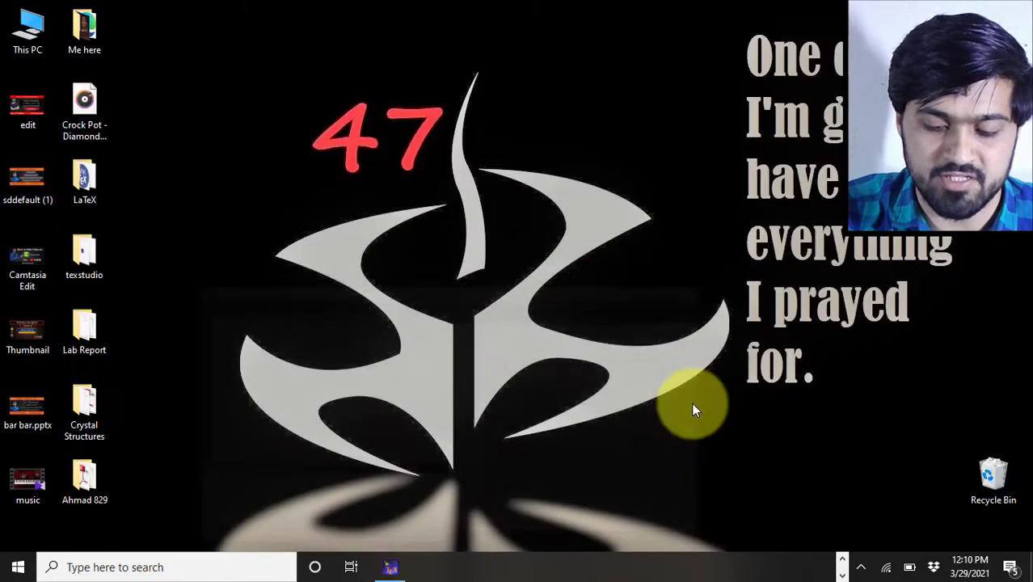
Switch to LaTeX Book.pdf in Adobe Reader to view the chart comparing MS Word and LaTeX.
click(842, 560)
mouse_move(825, 570)
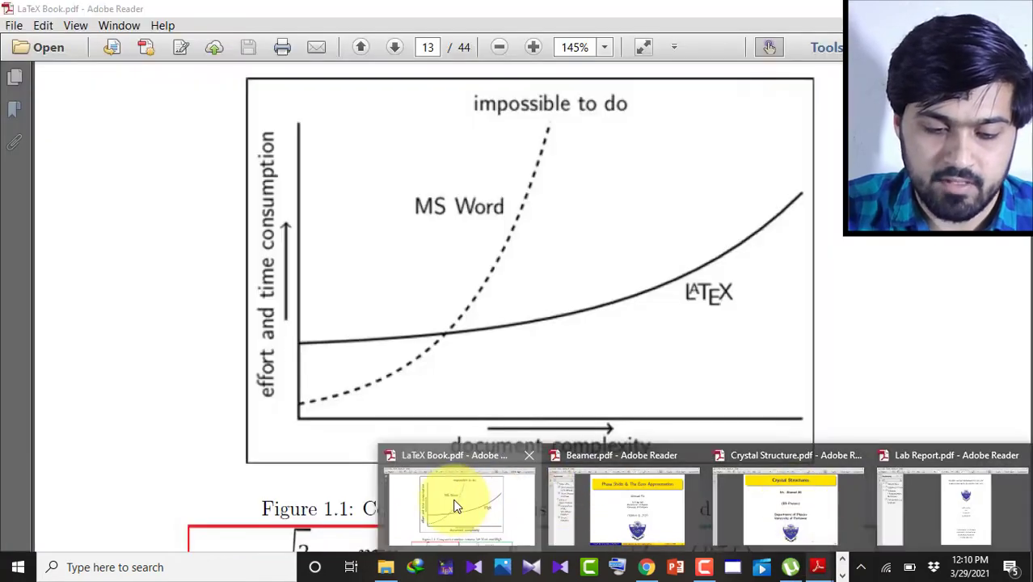
click(456, 506)
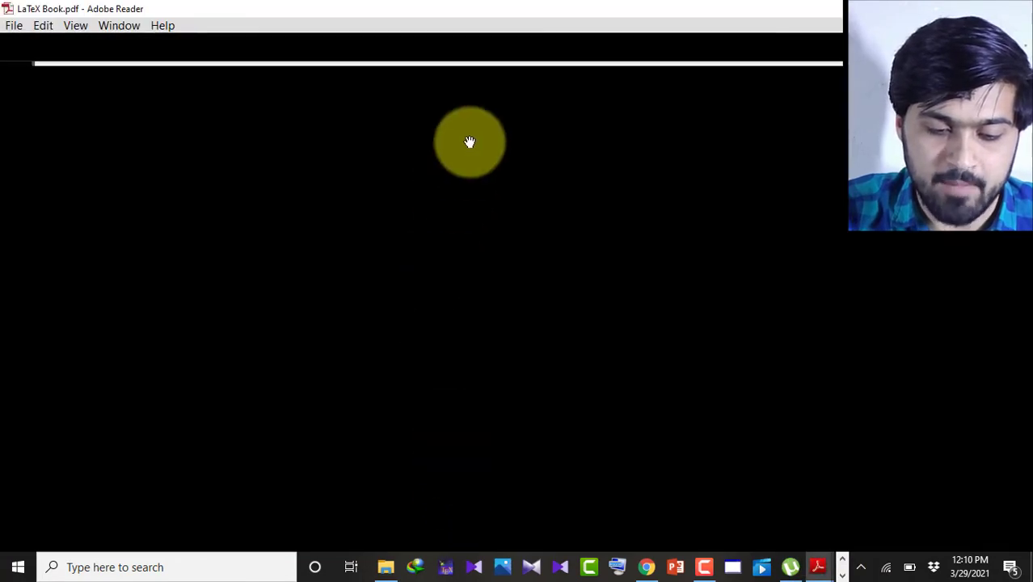
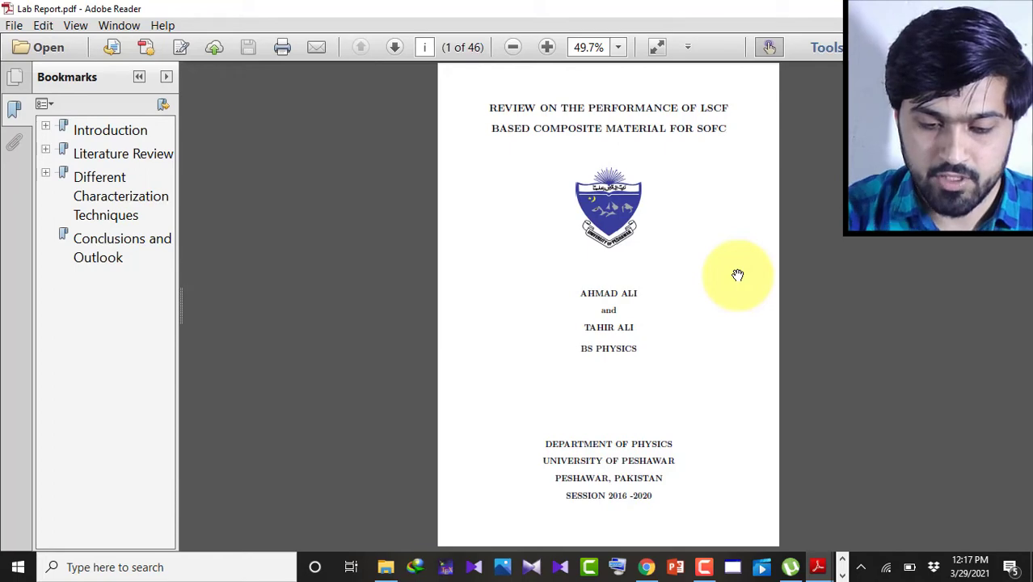
View Lab Report.pdf at 100% and examine its title page, approval page and other front pages.
key(ctrl+1)
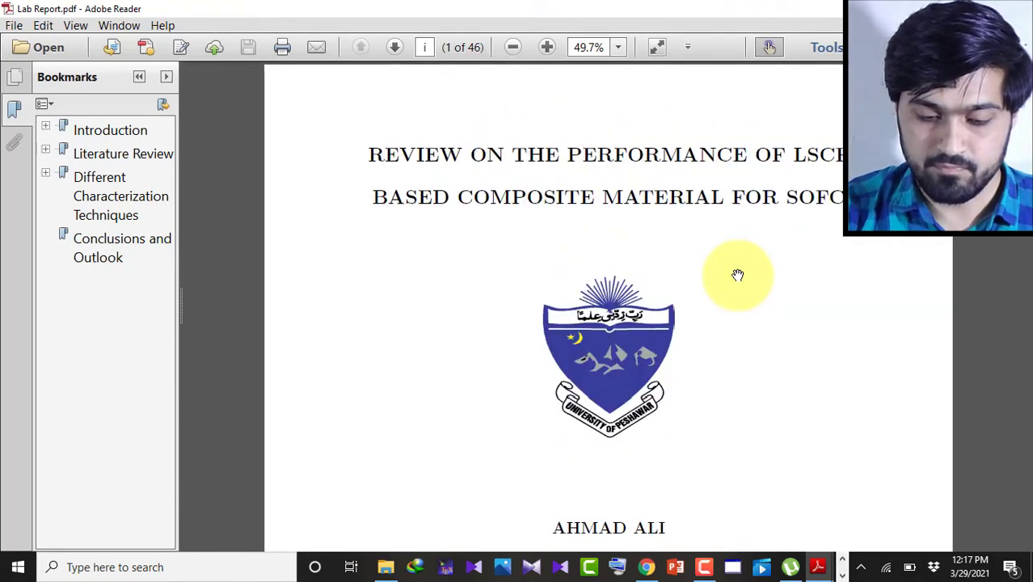
scroll(738, 275, down, 10)
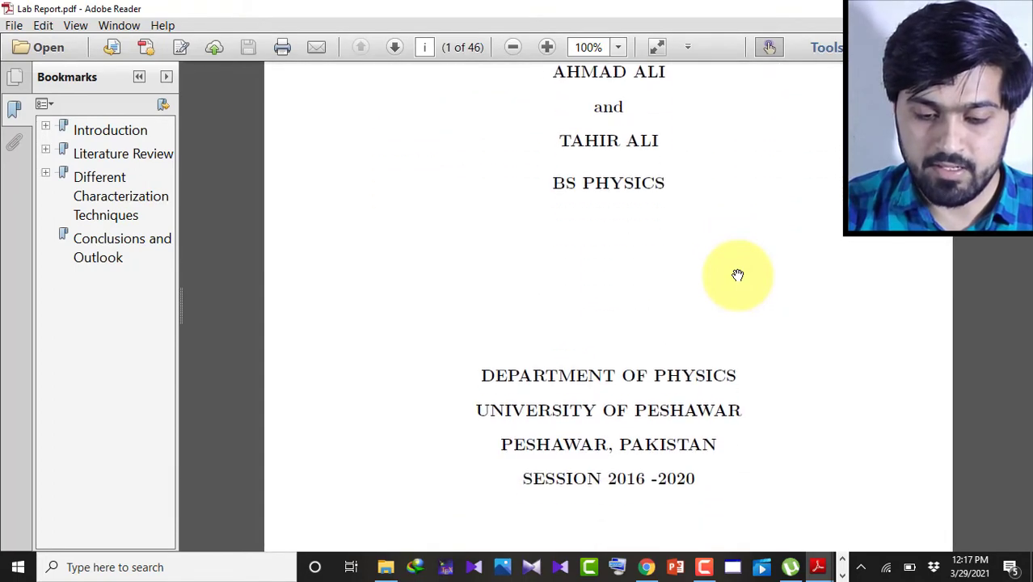
scroll(738, 275, down, 4)
scroll(738, 275, down, 15)
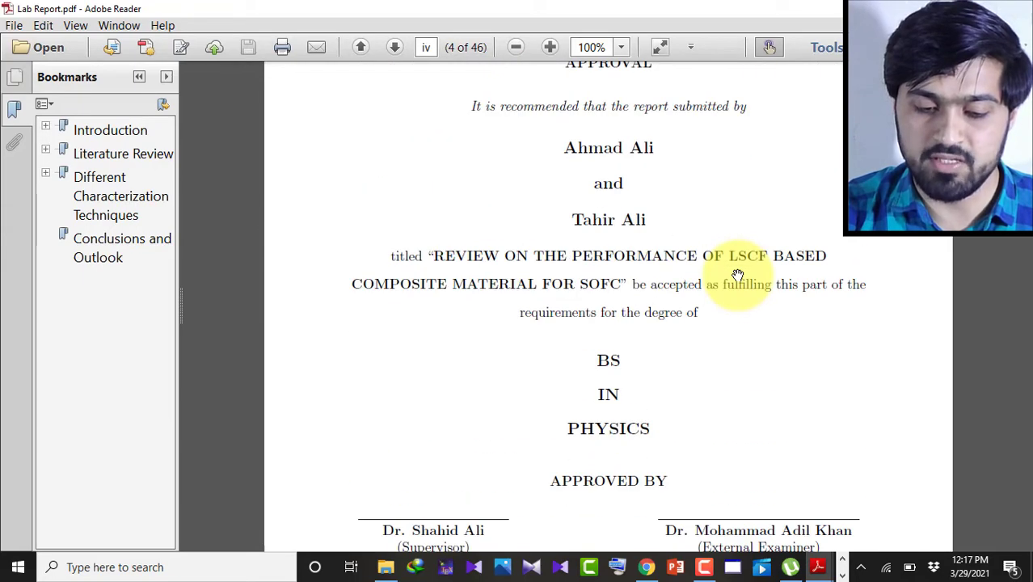
scroll(738, 275, down, 10)
scroll(738, 275, down, 10)
scroll(738, 275, down, 12)
scroll(738, 275, down, 10)
scroll(737, 275, down, 10)
scroll(737, 275, down, 10)
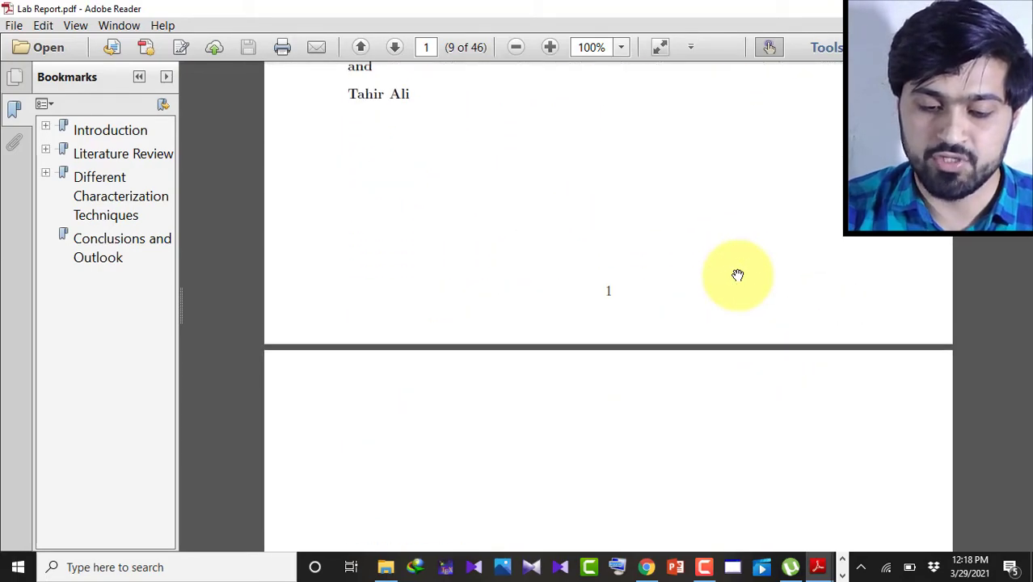
Examine the lab report's chapters, figures and citations as far as section 2.2 on composite LSCF materials.
scroll(737, 275, down, 10)
scroll(737, 275, down, 15)
scroll(737, 275, down, 15)
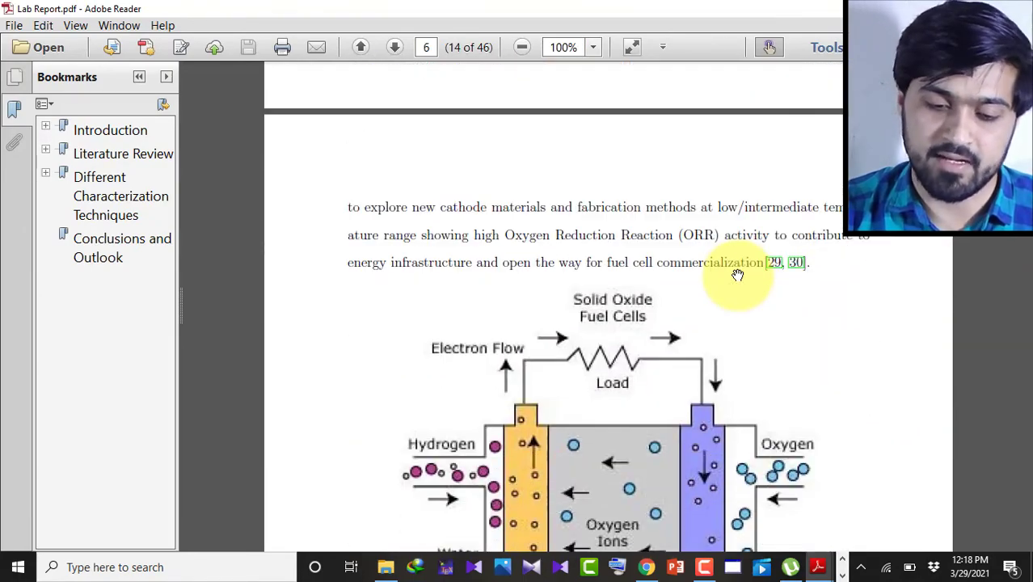
scroll(737, 275, down, 15)
scroll(738, 275, down, 15)
scroll(737, 275, down, 15)
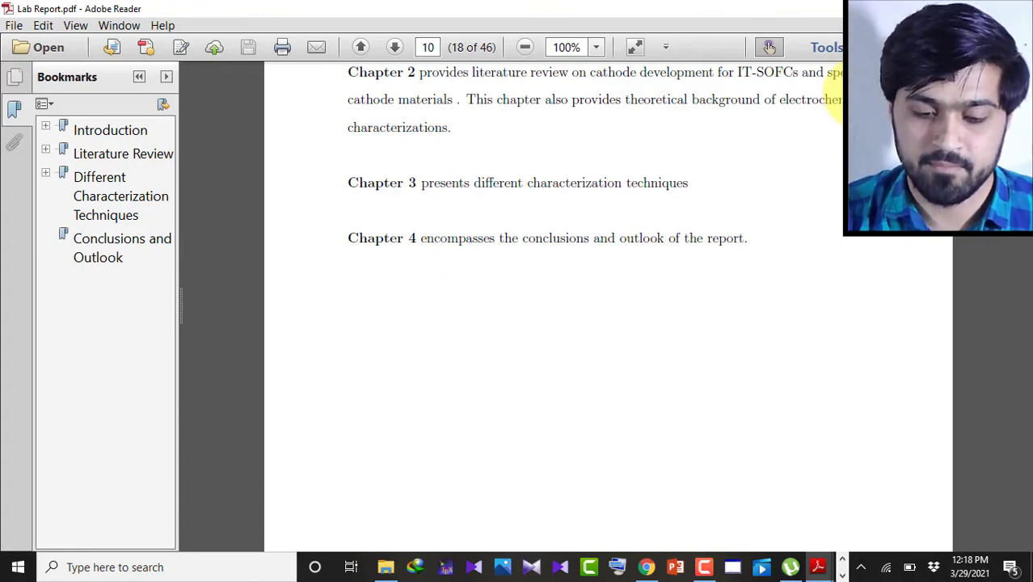
scroll(841, 104, down, 5)
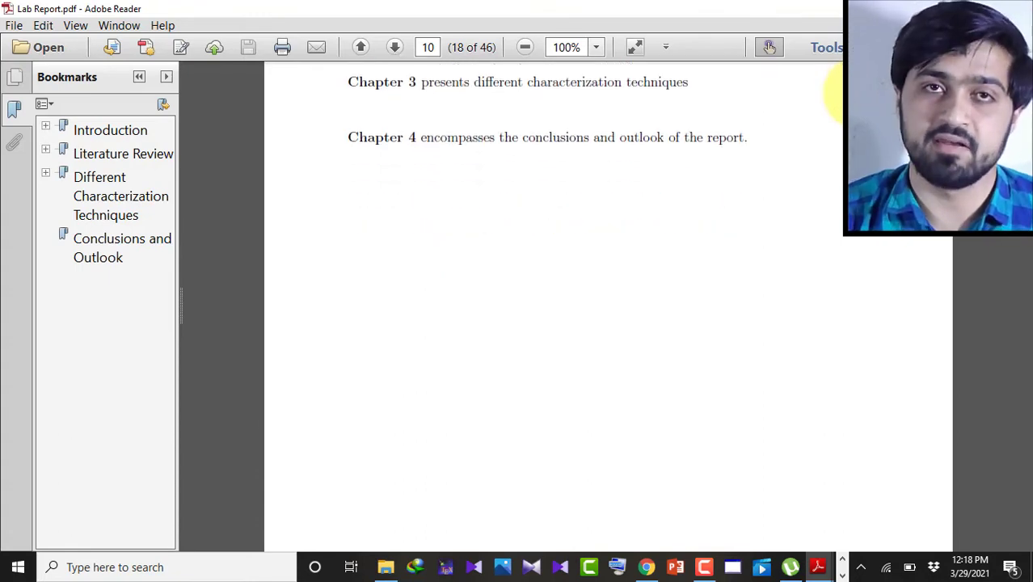
scroll(838, 96, down, 10)
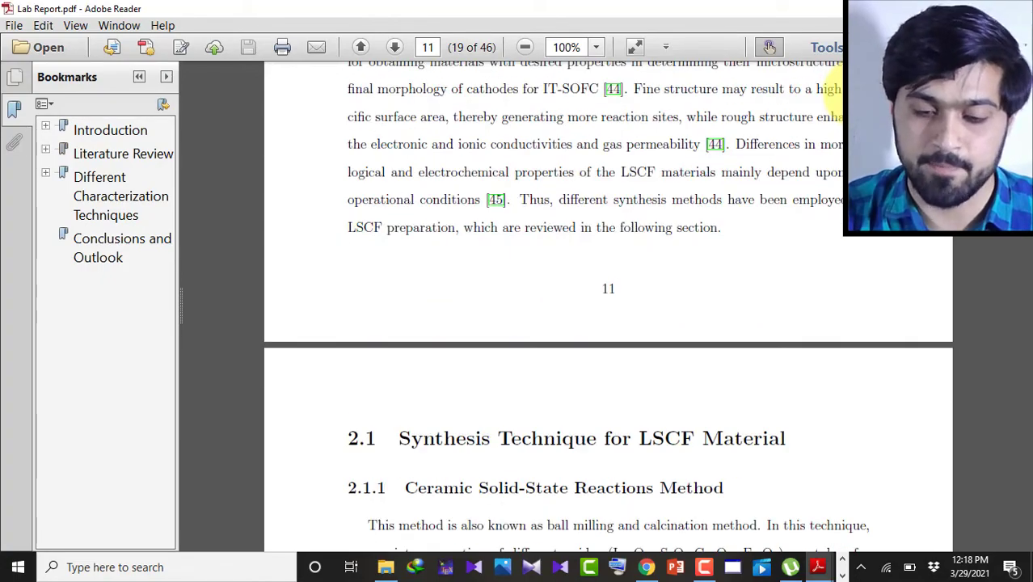
scroll(837, 90, down, 8)
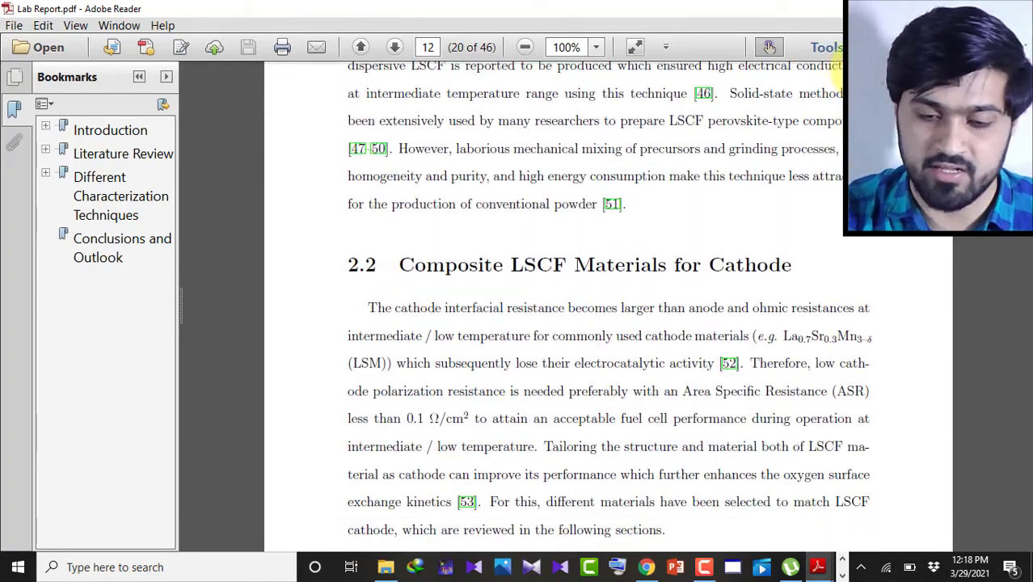
View the example slides in Beamer.pdf and Crystal Structure.pdf.
key(alt+Tab)
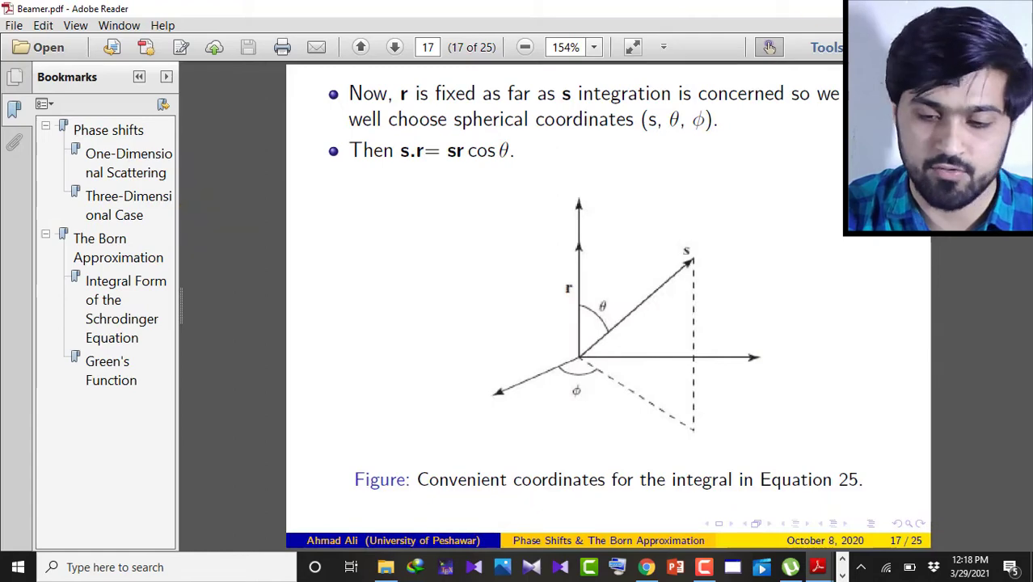
key(alt+Tab)
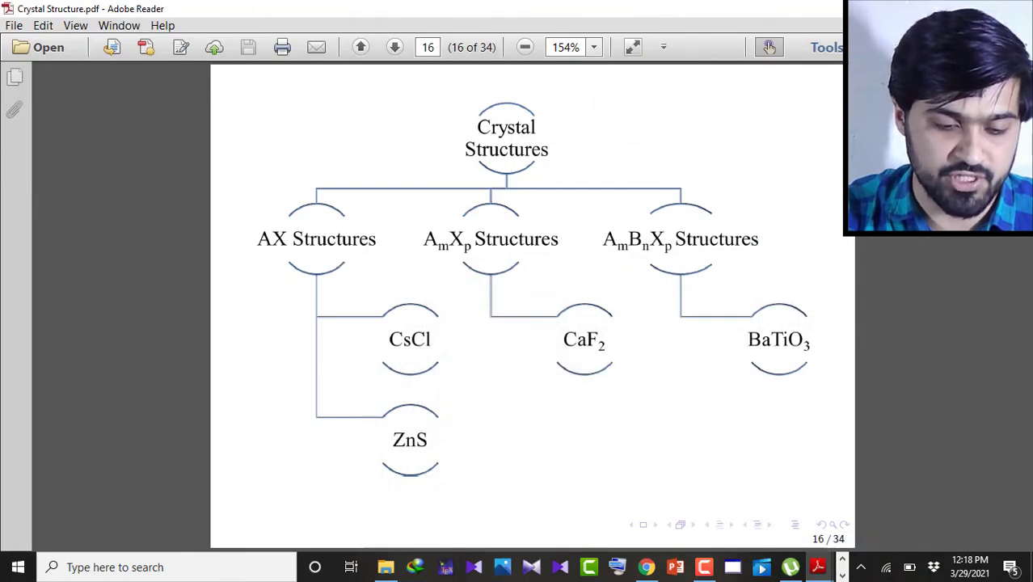
Return to the desktop and open the document tex file from the Crystal Structures folder in TeXstudio.
key(super+d)
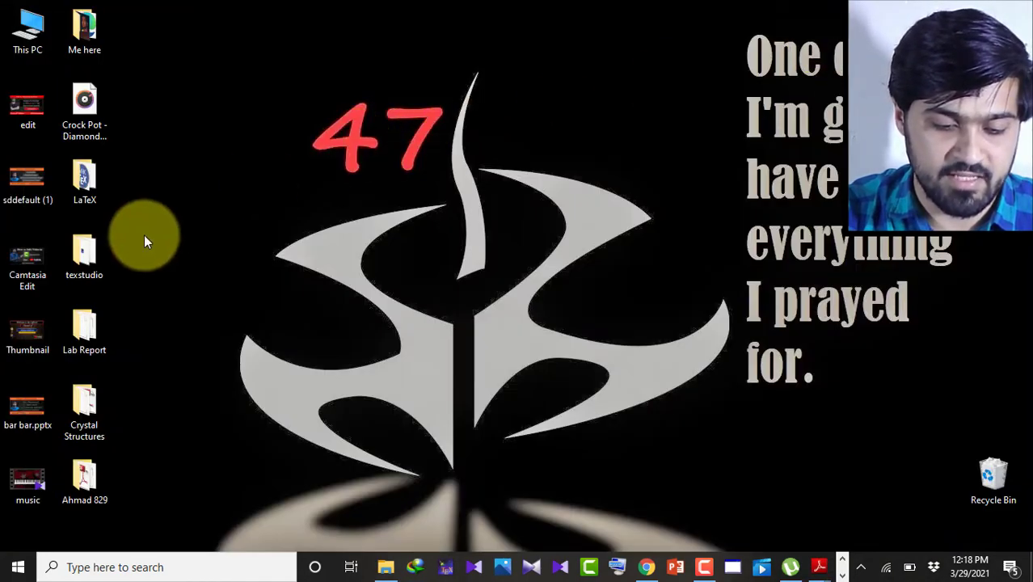
double_click(90, 392)
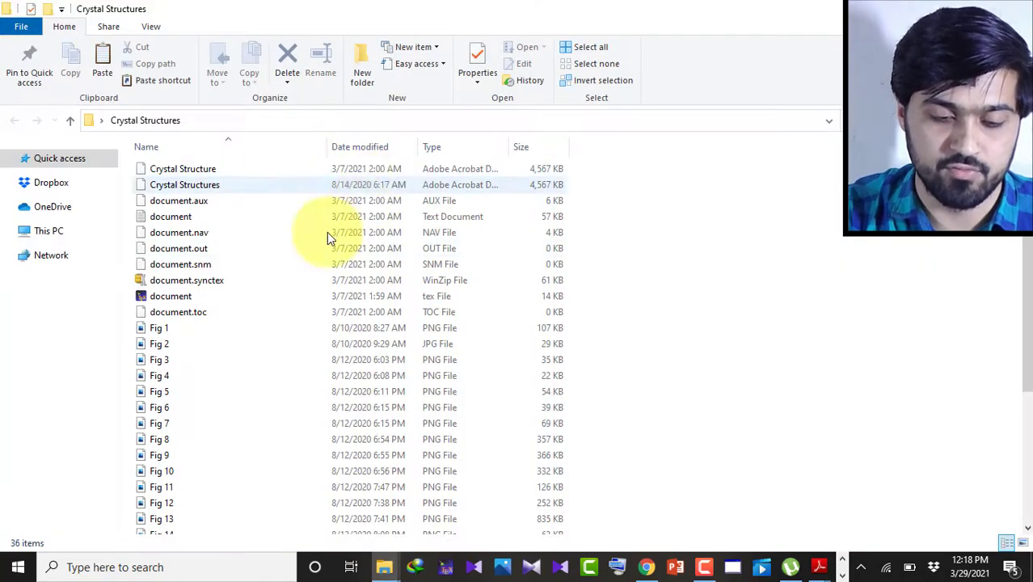
click(173, 293)
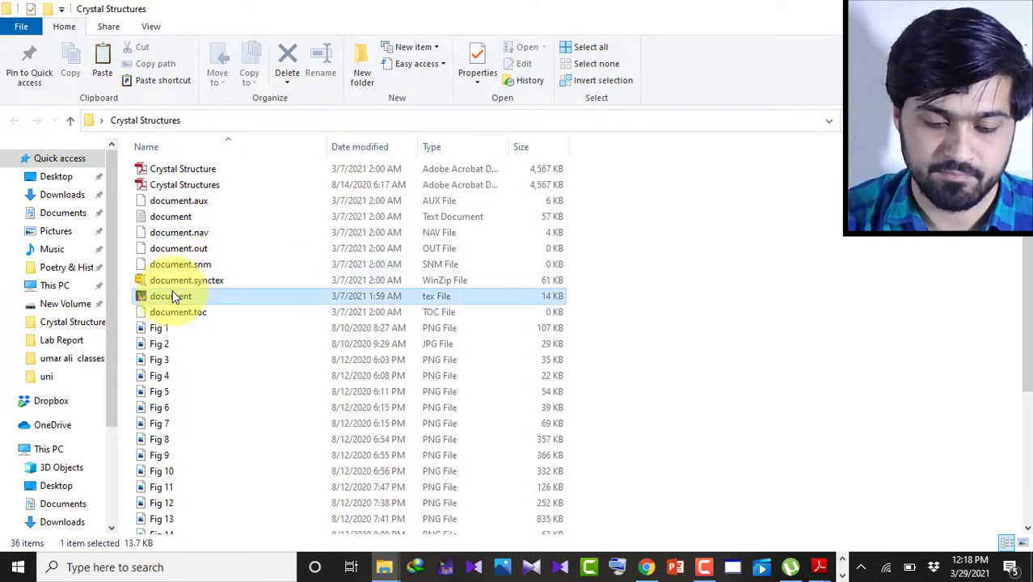
double_click(172, 296)
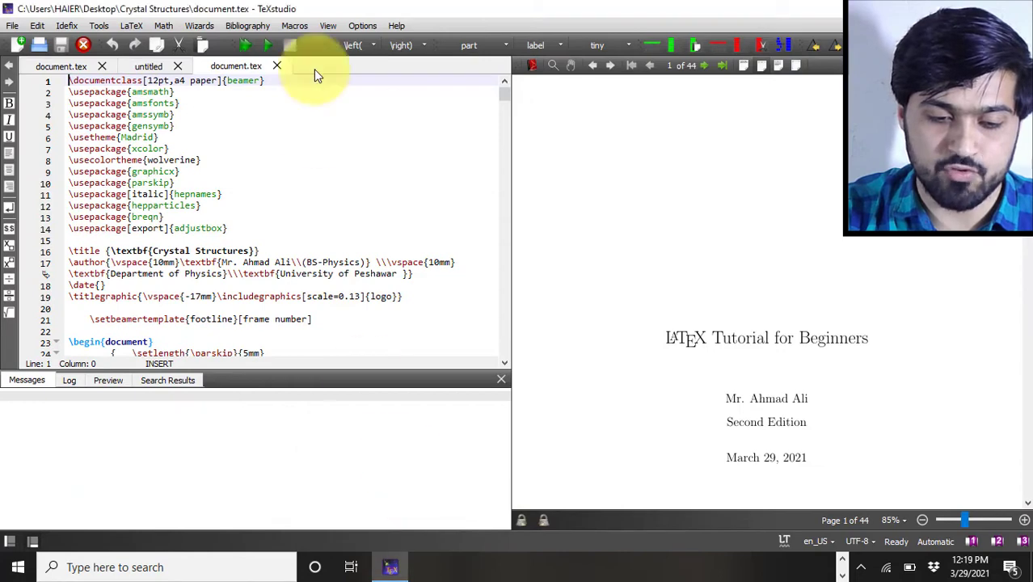
Build the Crystal Structures document and look through its source code down to the CsCl Structure frame.
click(242, 47)
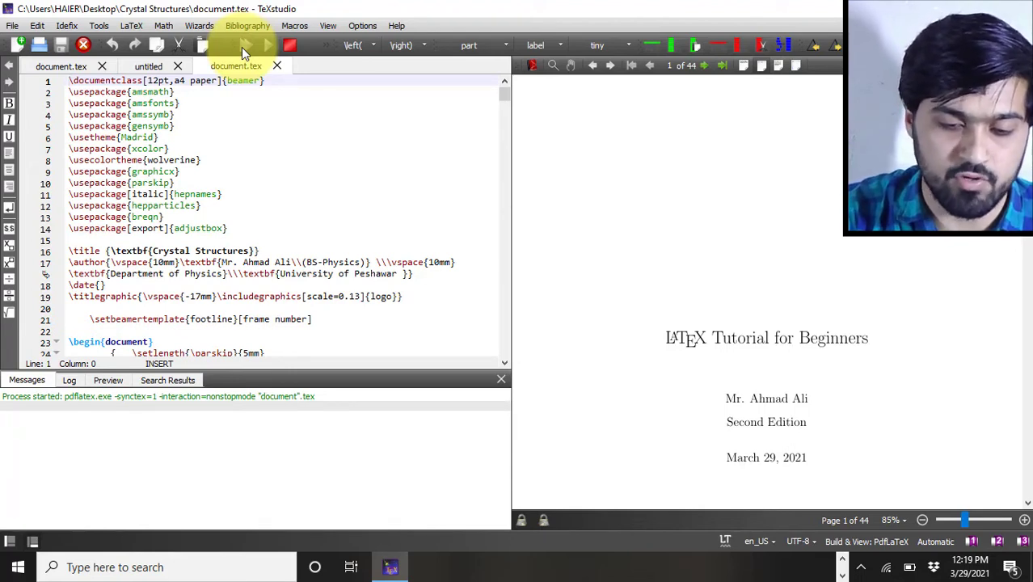
mouse_move(501, 94)
mouse_down()
mouse_move(502, 113)
mouse_move(502, 86)
mouse_move(501, 99)
mouse_up()
scroll(501, 99, down, 3)
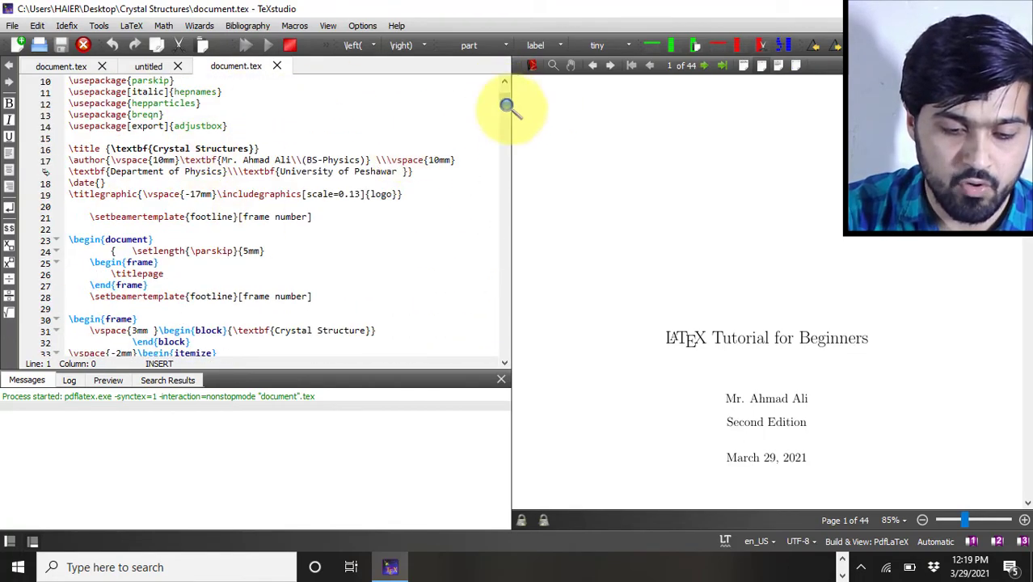
drag(504, 101, 504, 254)
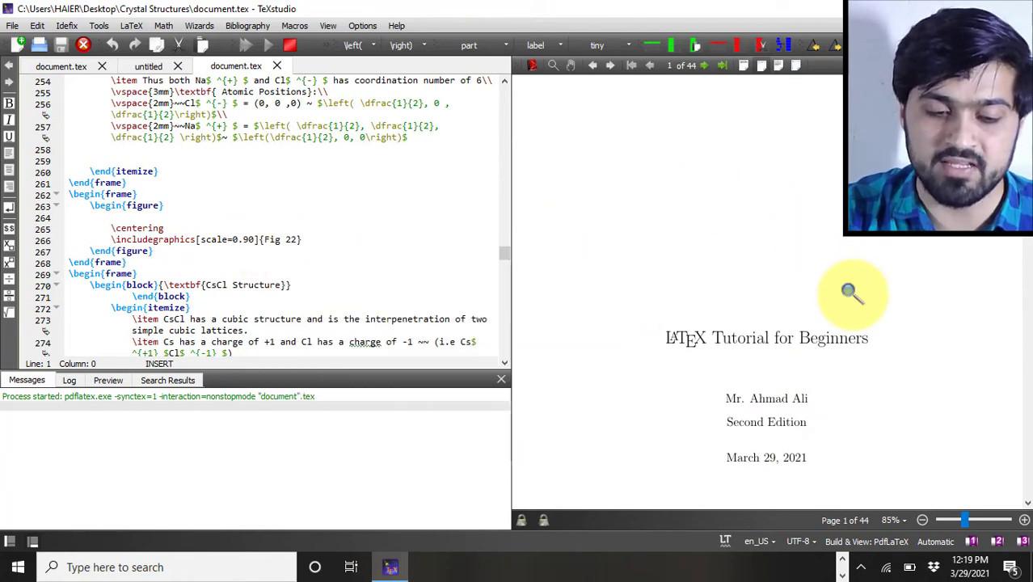
Close all three open documents in TeXstudio and create a new blank document.
click(276, 66)
click(177, 65)
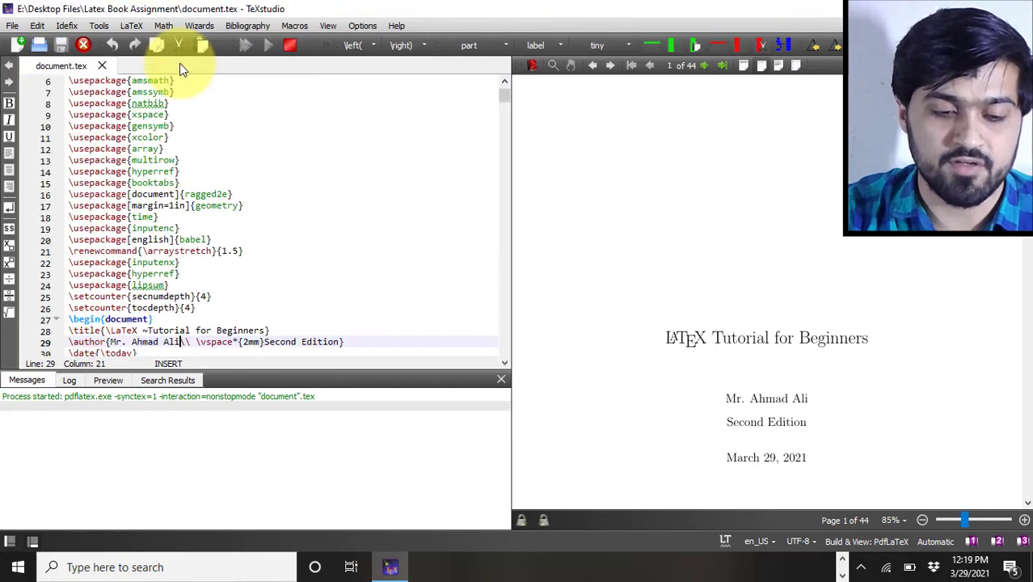
click(103, 66)
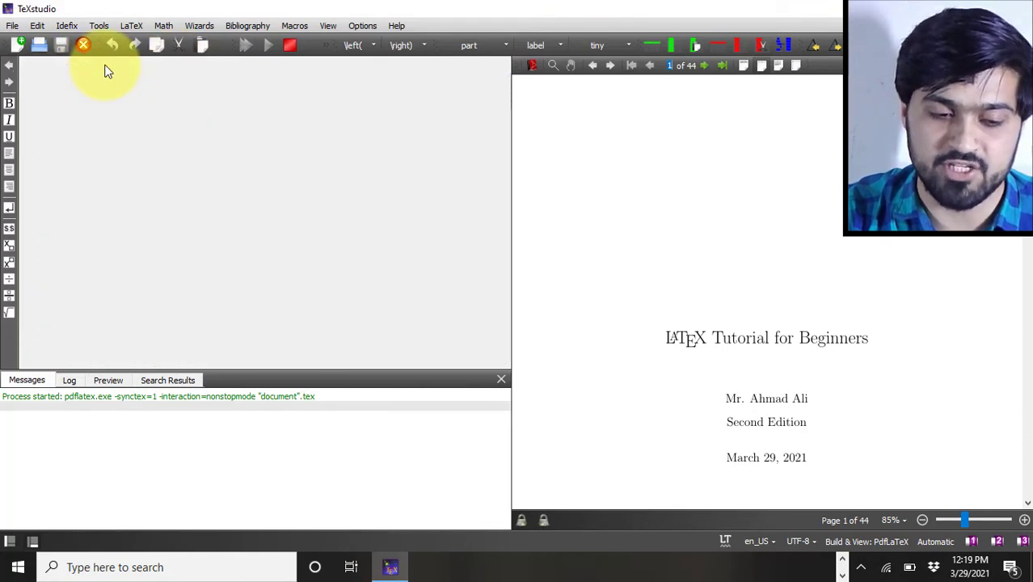
click(12, 27)
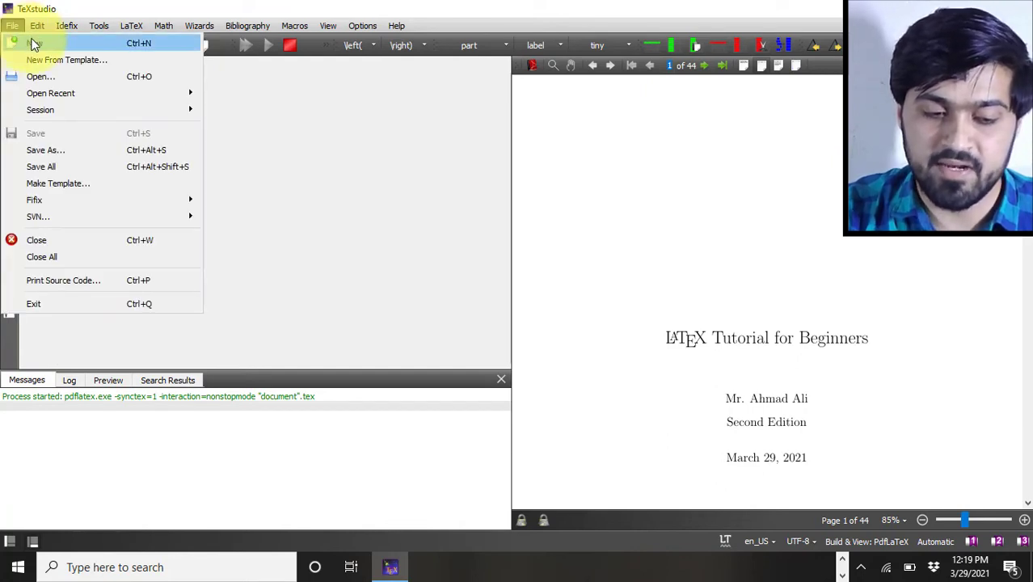
click(33, 44)
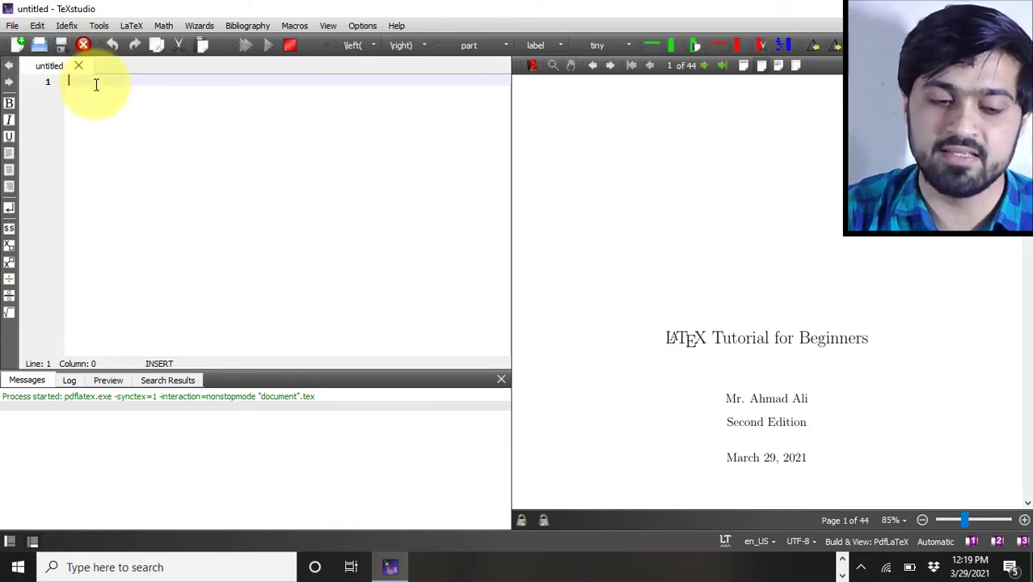
Start saving the new document to the Desktop with the file name "My first document".
click(14, 26)
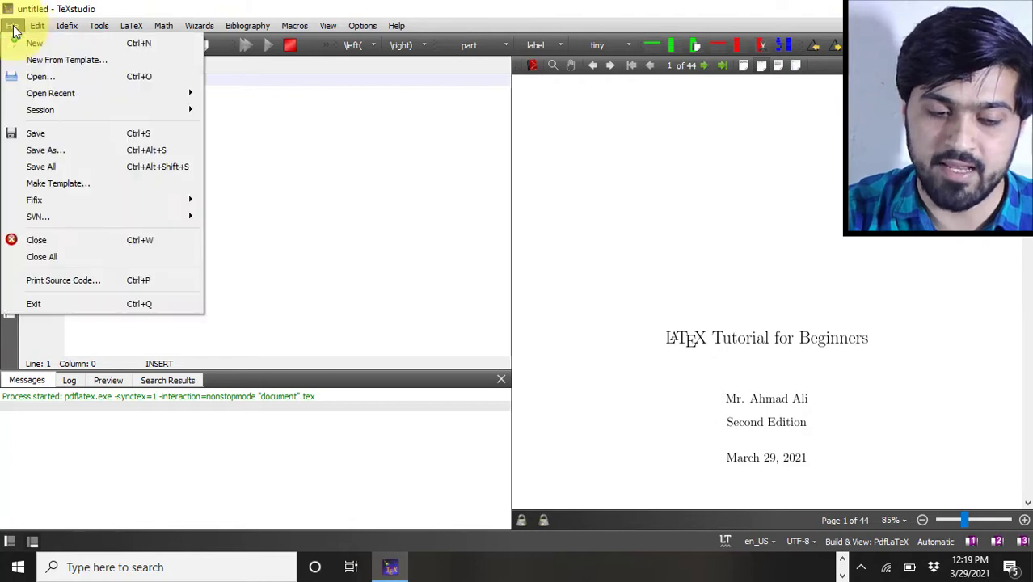
click(47, 135)
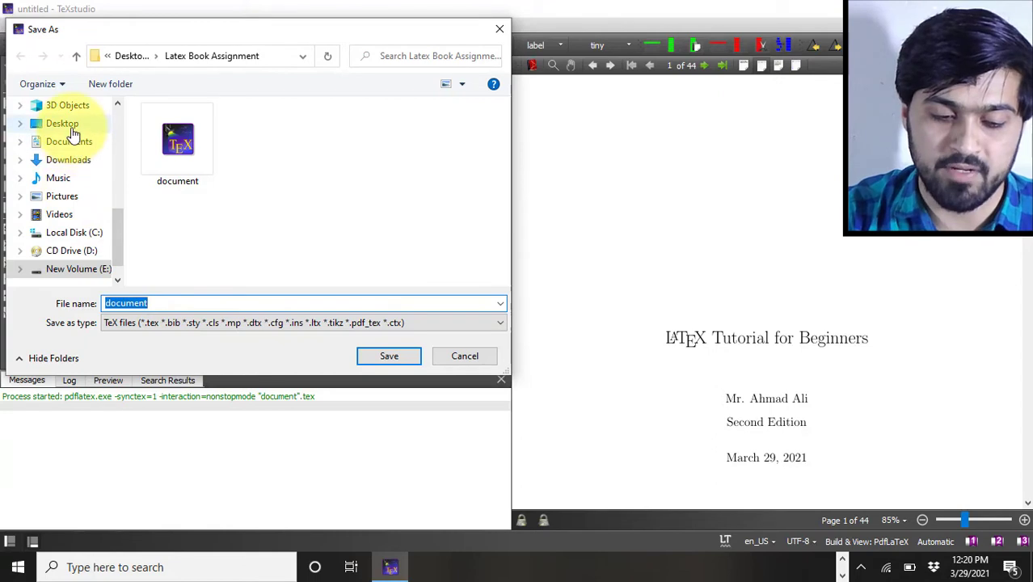
click(63, 123)
text(My first document)
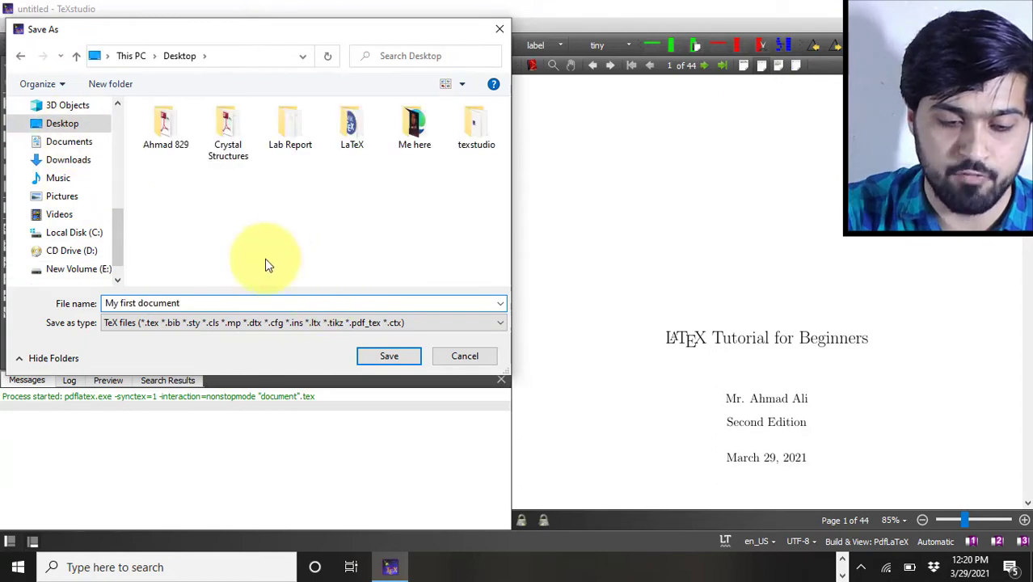
Create a Desktop folder named "My First Document" and save the TeX file inside it.
click(118, 86)
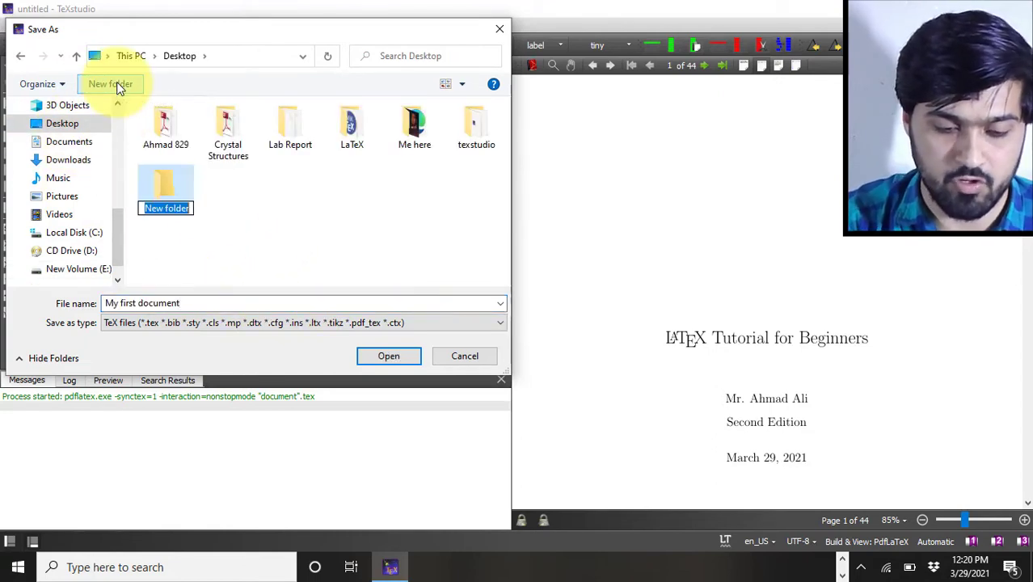
key(BackSpace)
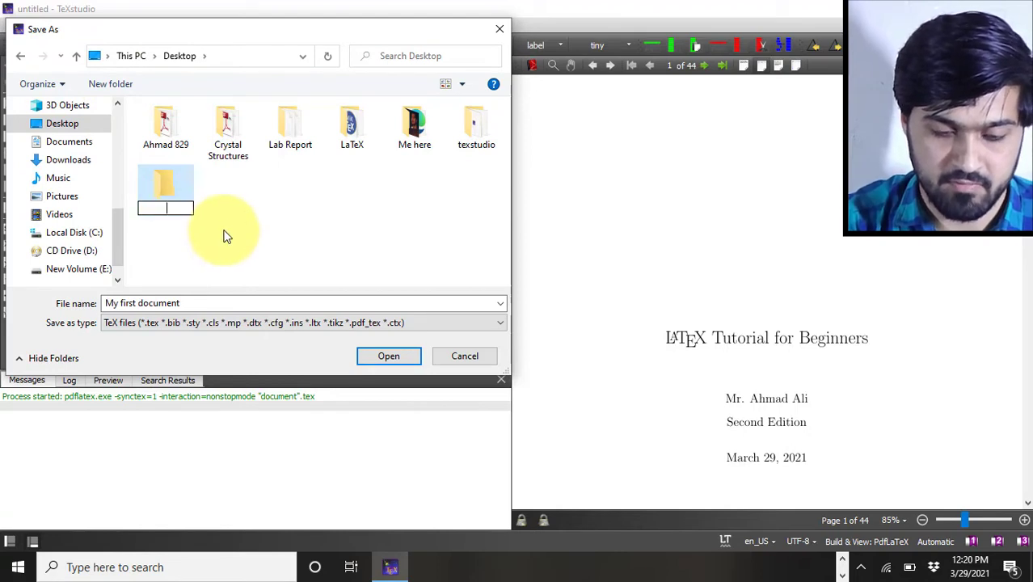
text(My Fir)
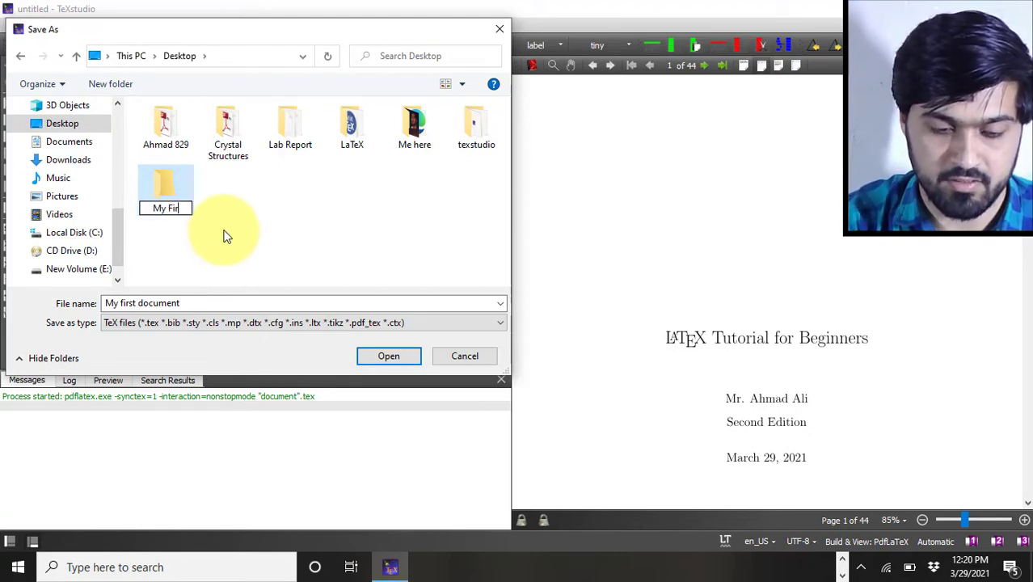
text(st Document)
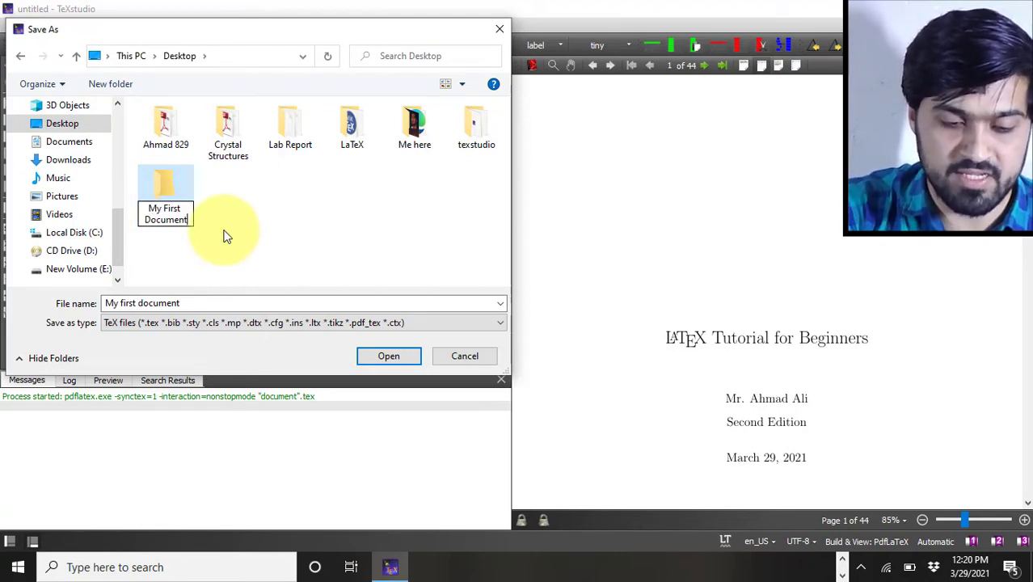
key(Return)
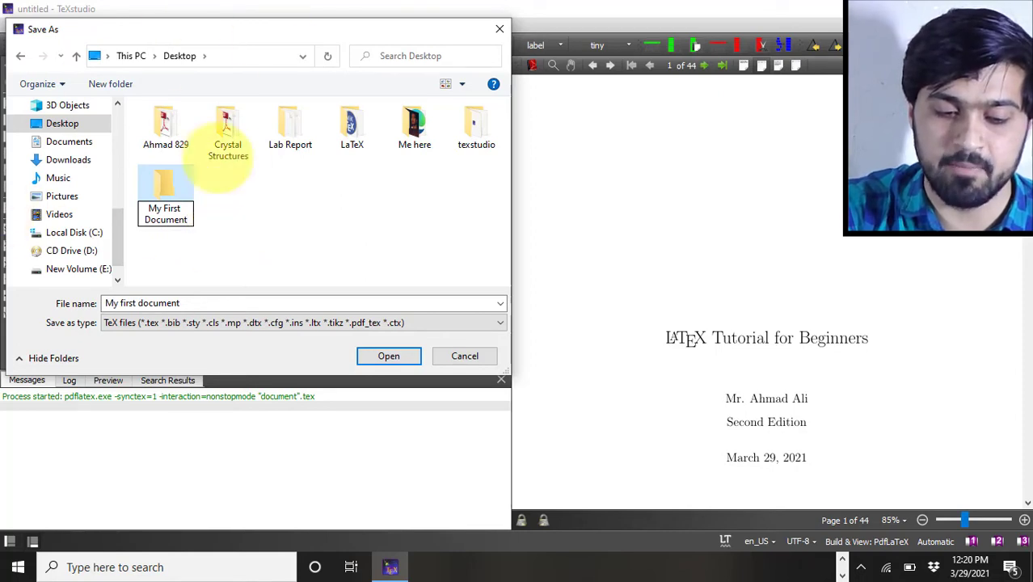
double_click(168, 195)
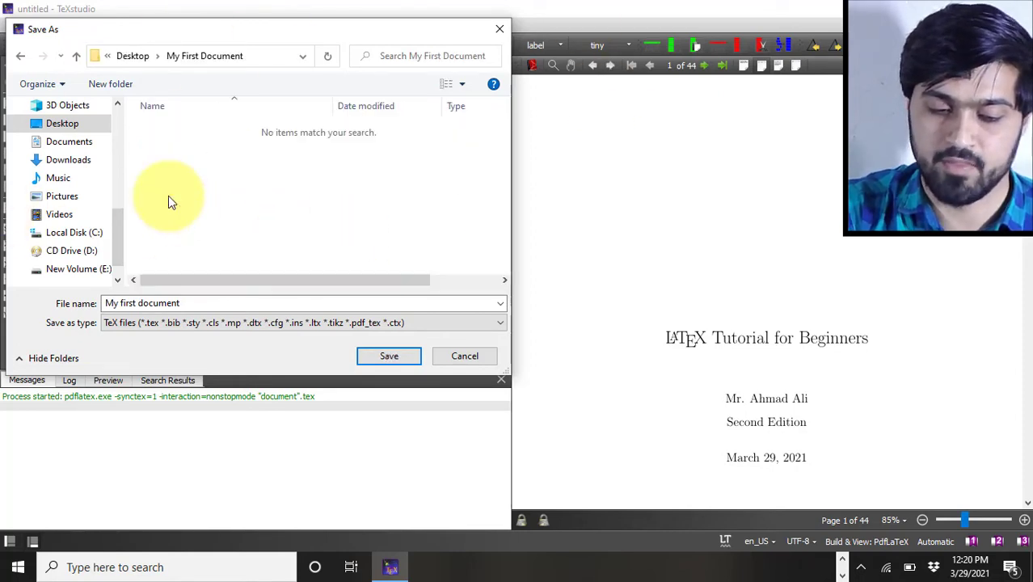
click(380, 357)
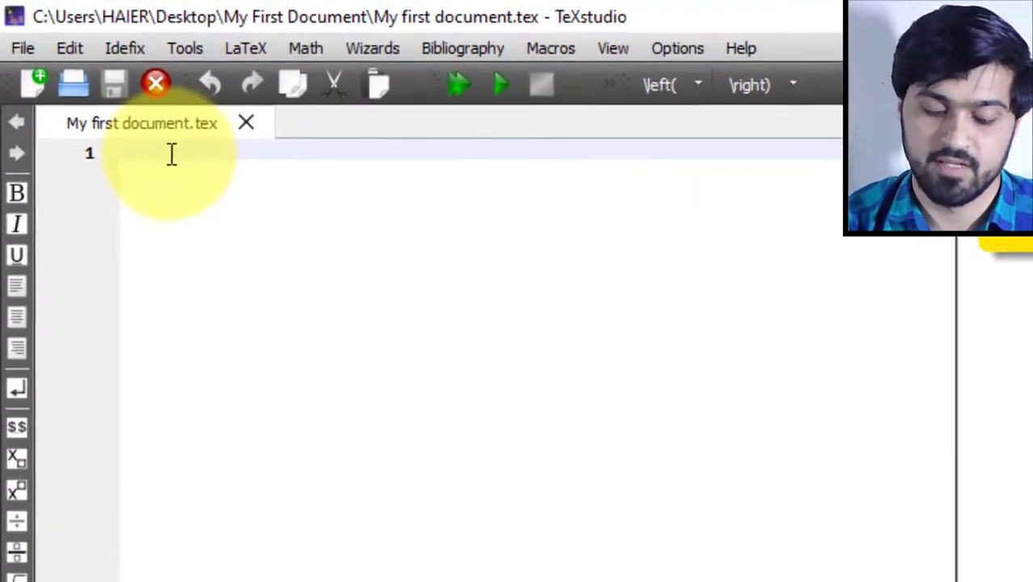
Declare the document class as book on the first line with the \documentclass command.
text(\)
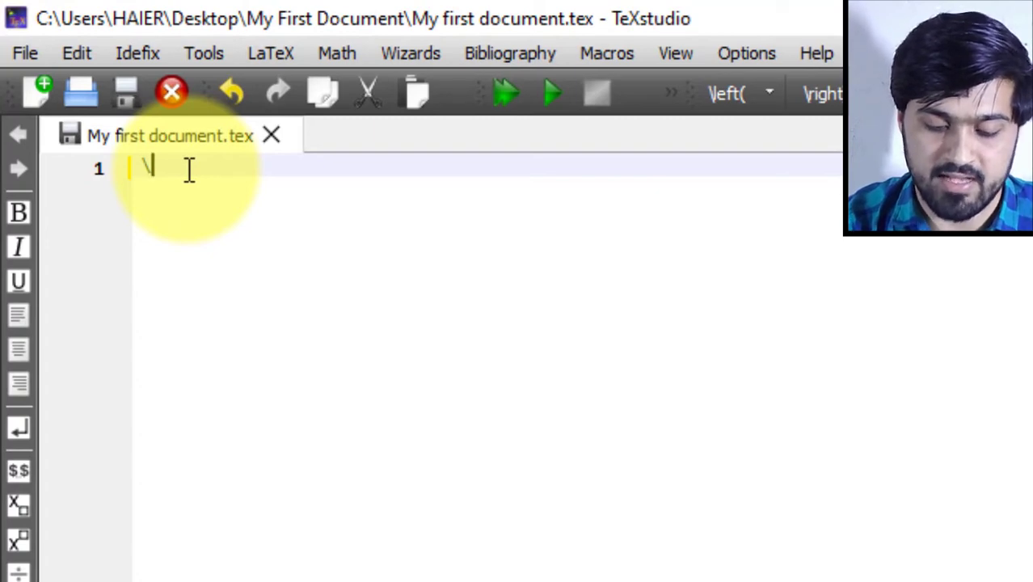
text(documentc)
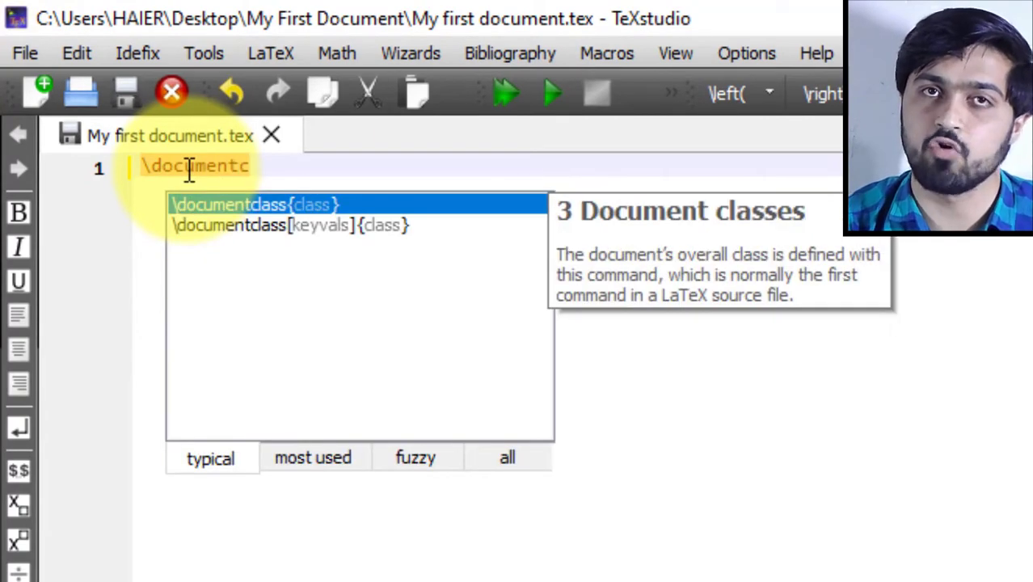
text(lass)
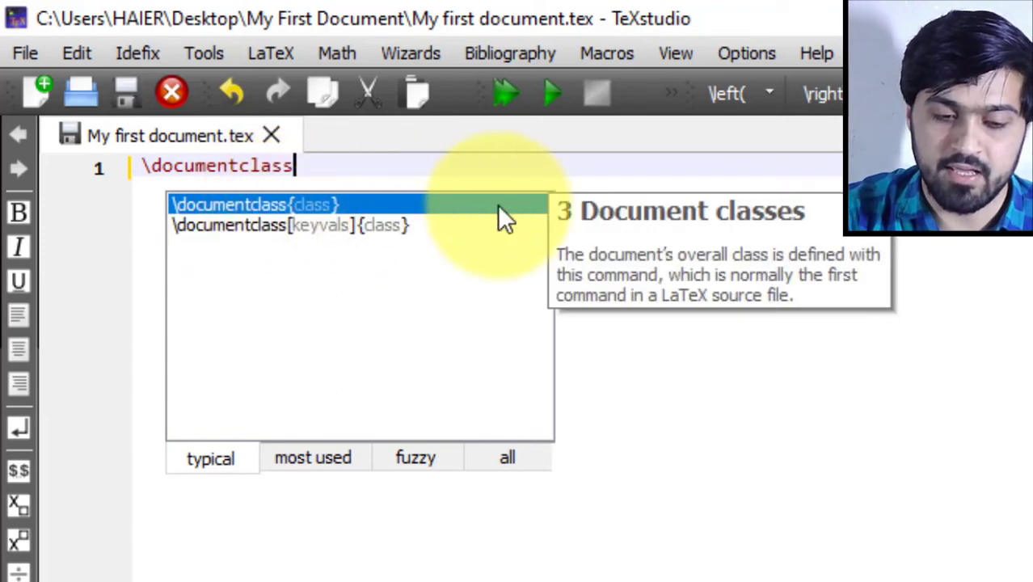
click(466, 206)
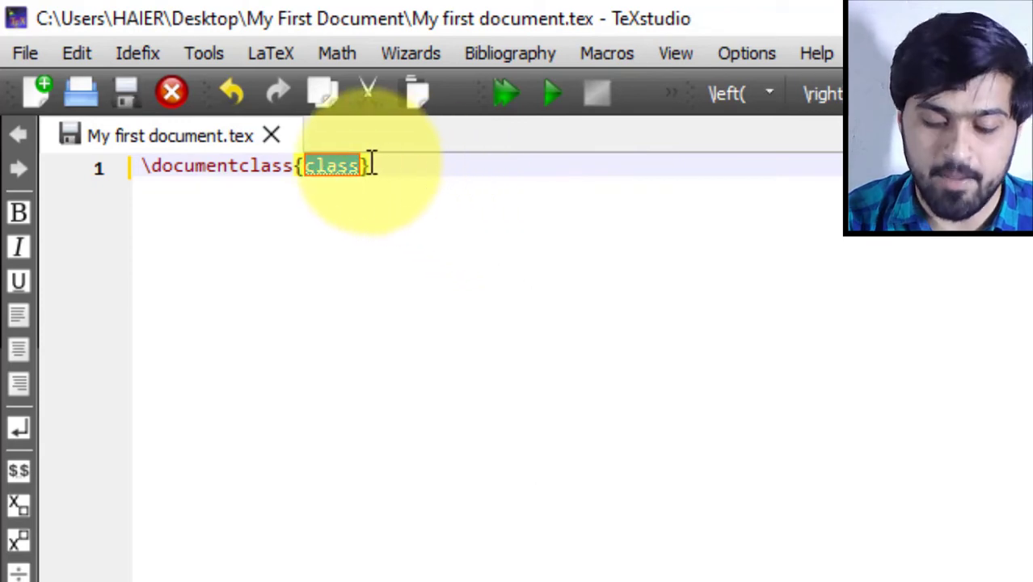
key(BackSpace)
key(BackSpace)
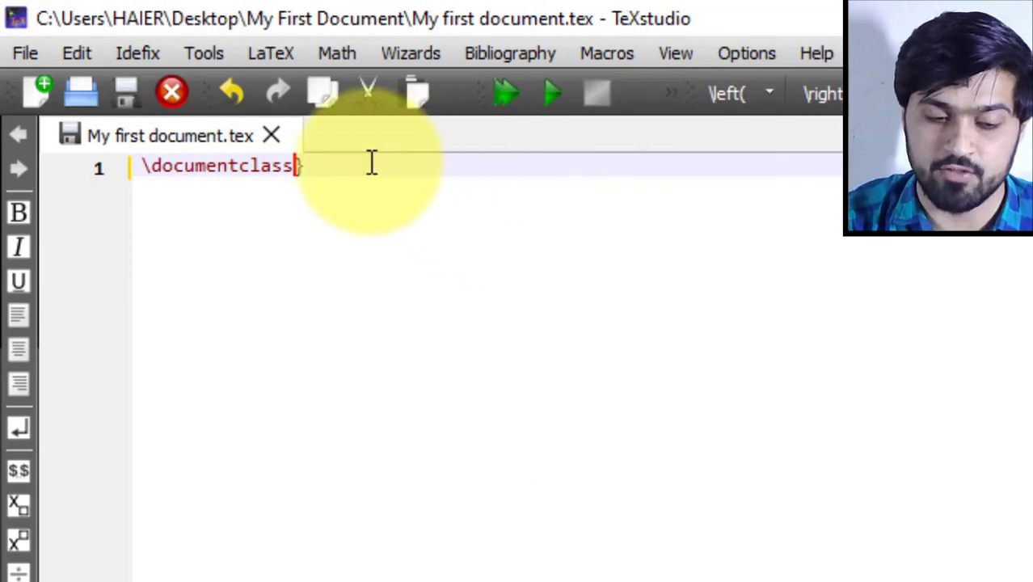
text({)
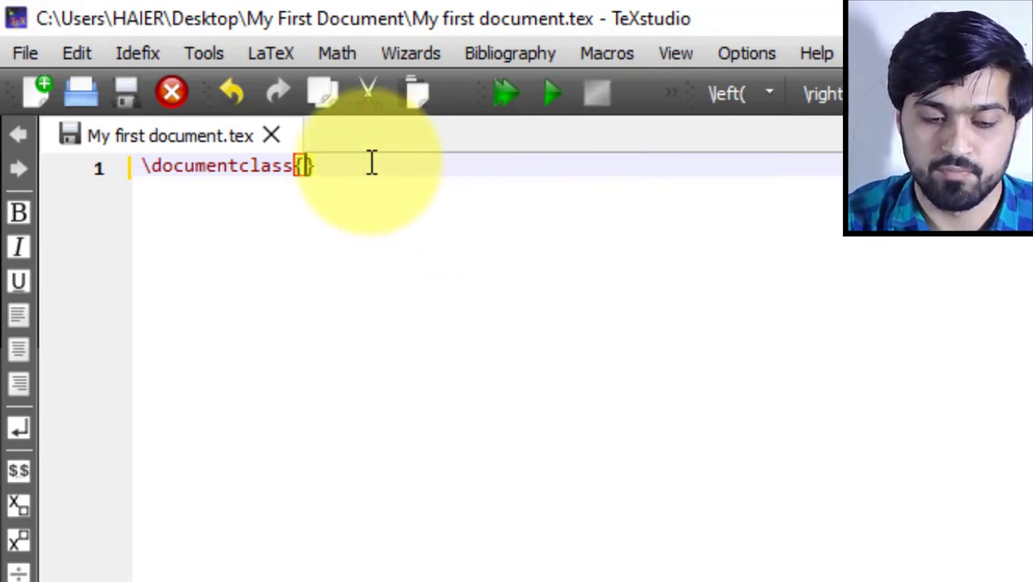
text(boo)
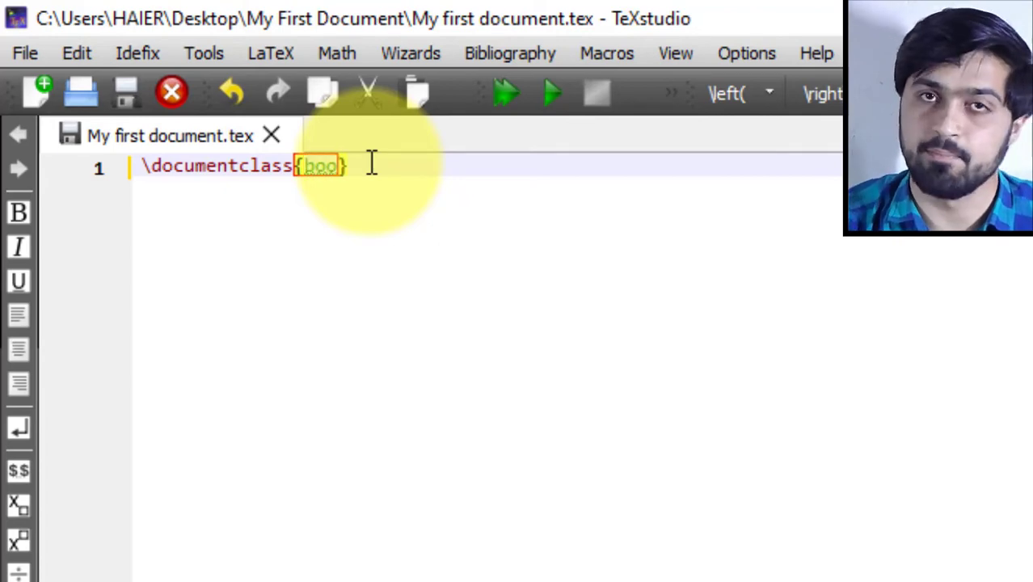
text(k)
click(392, 166)
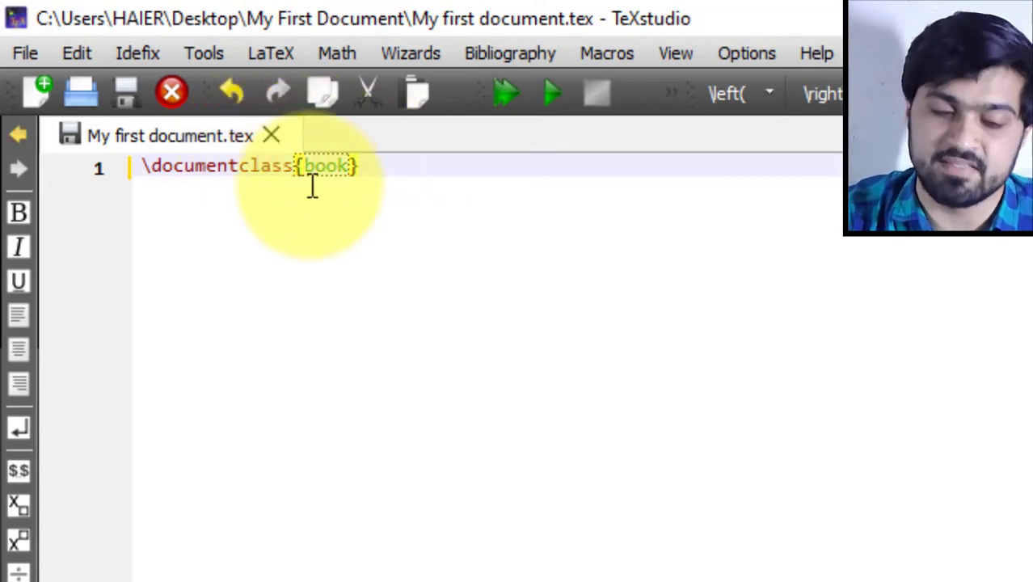
mouse_move(312, 170)
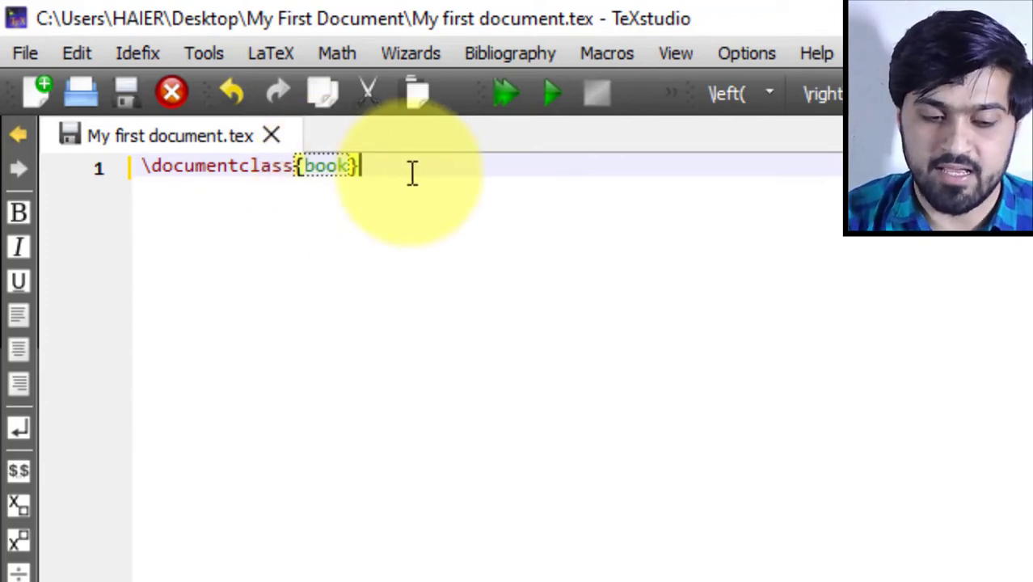
Insert a document environment below the class declaration, separated from it by a blank line.
key(Return)
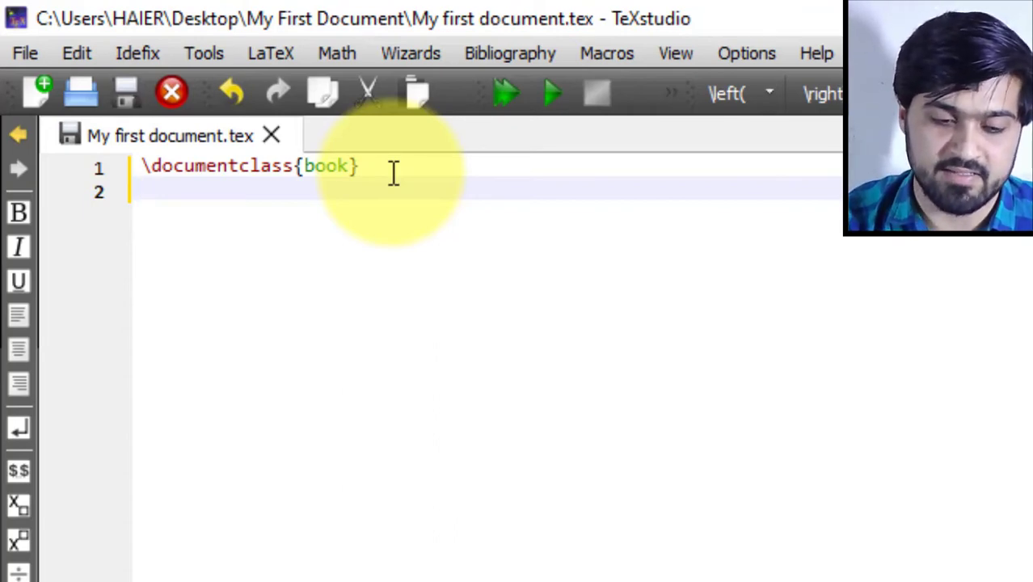
text(egin)
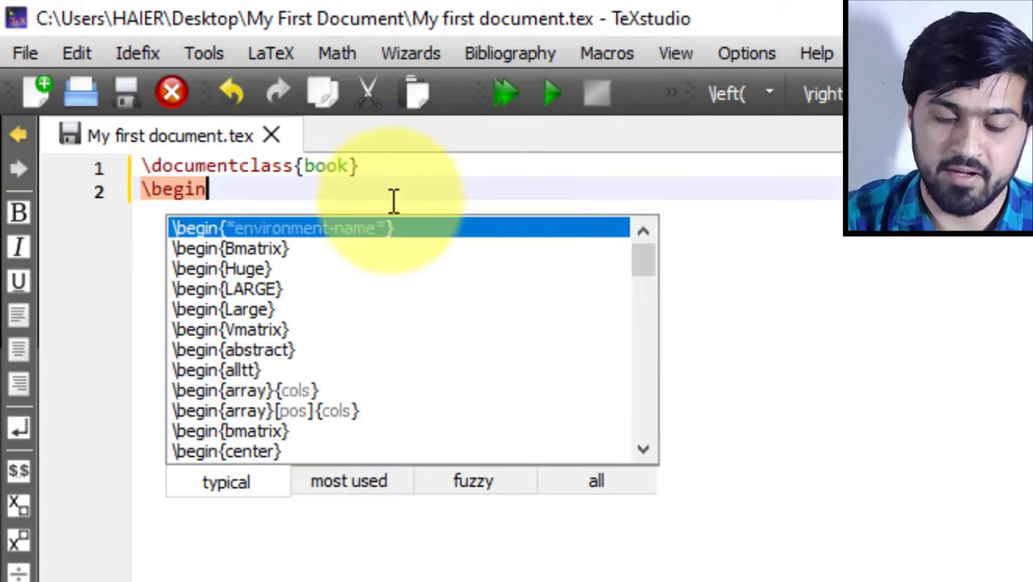
text({do)
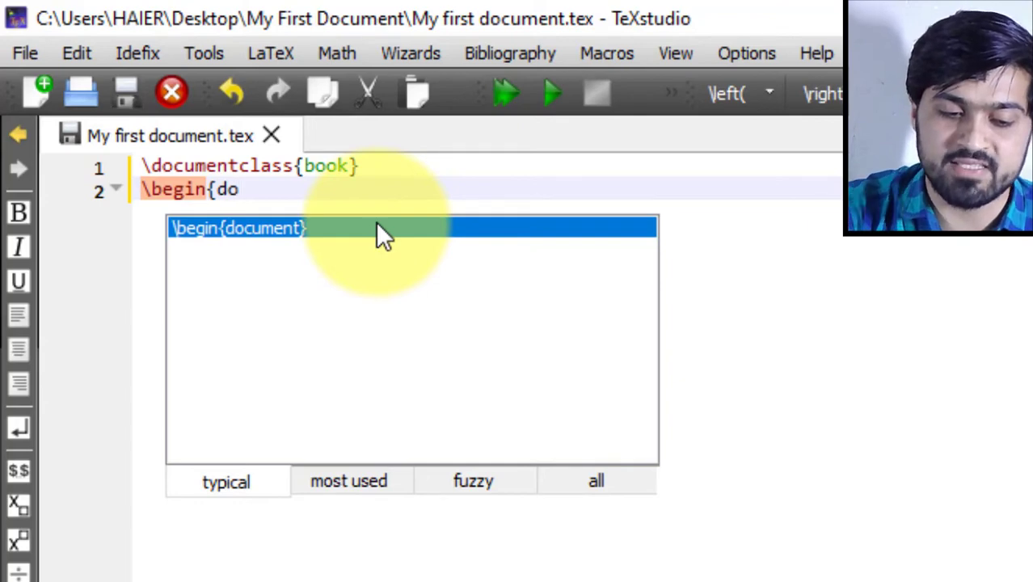
click(377, 225)
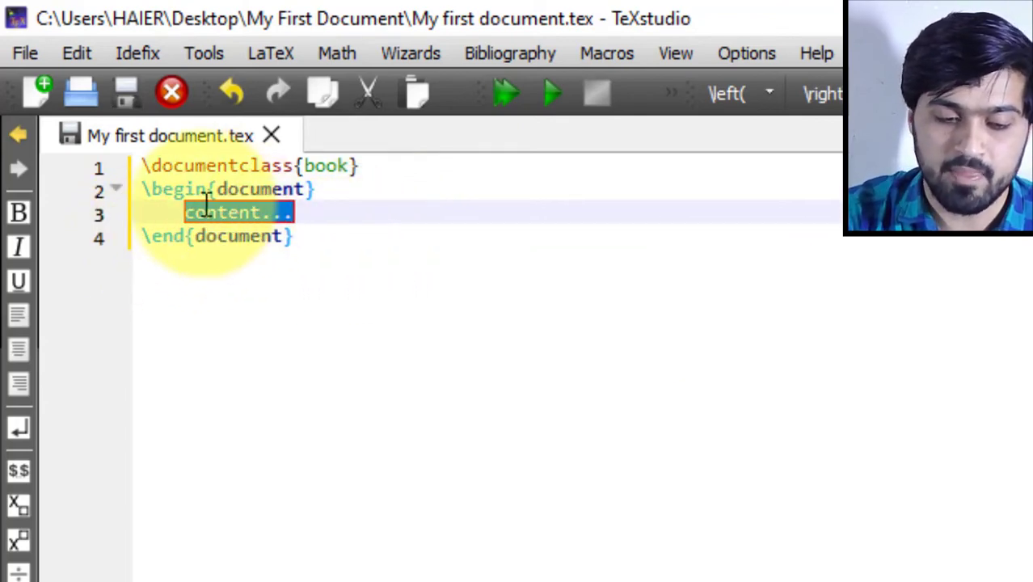
click(376, 168)
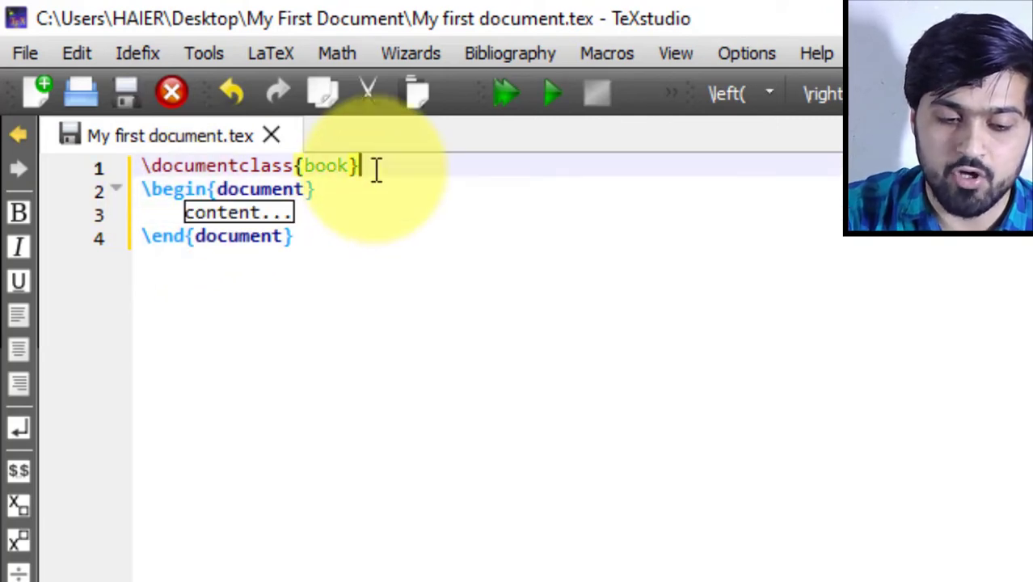
key(Return)
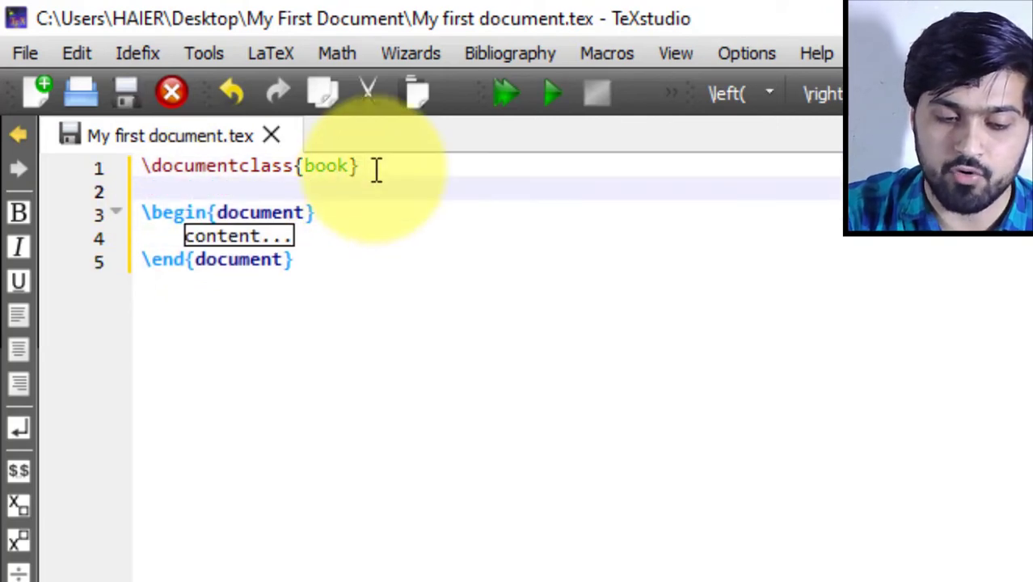
Delete the placeholder content inside the document environment.
click(184, 235)
drag(184, 236, 315, 233)
key(Delete)
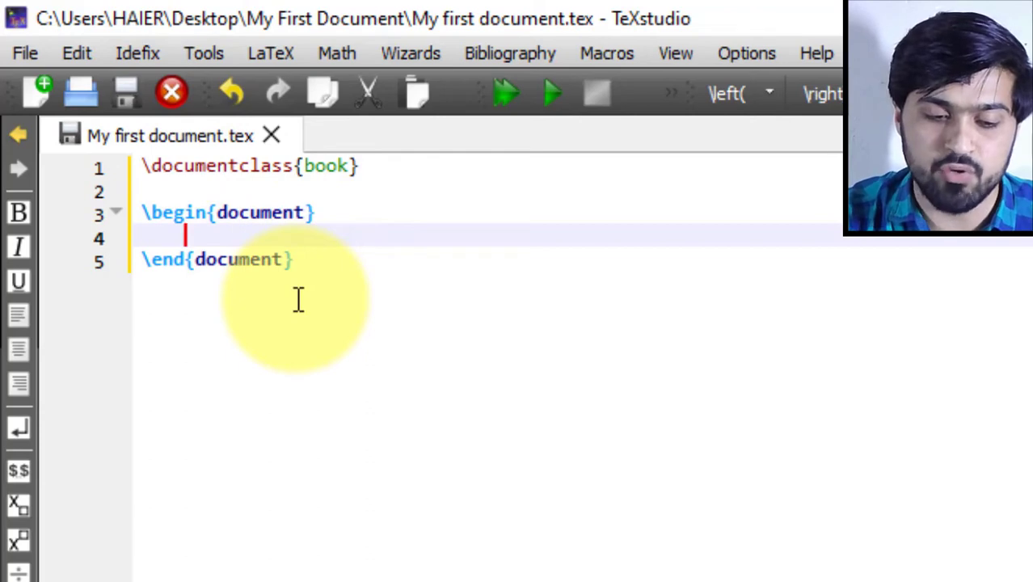
Add four more blank lines after the class declaration and load the amsmath package on line 5 with \usepackage.
click(400, 171)
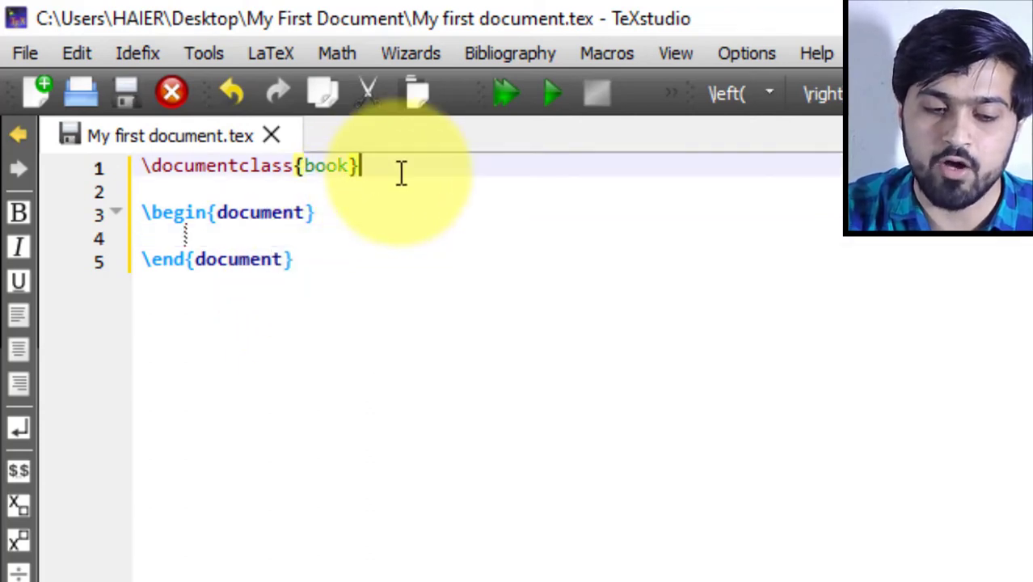
key(Return)
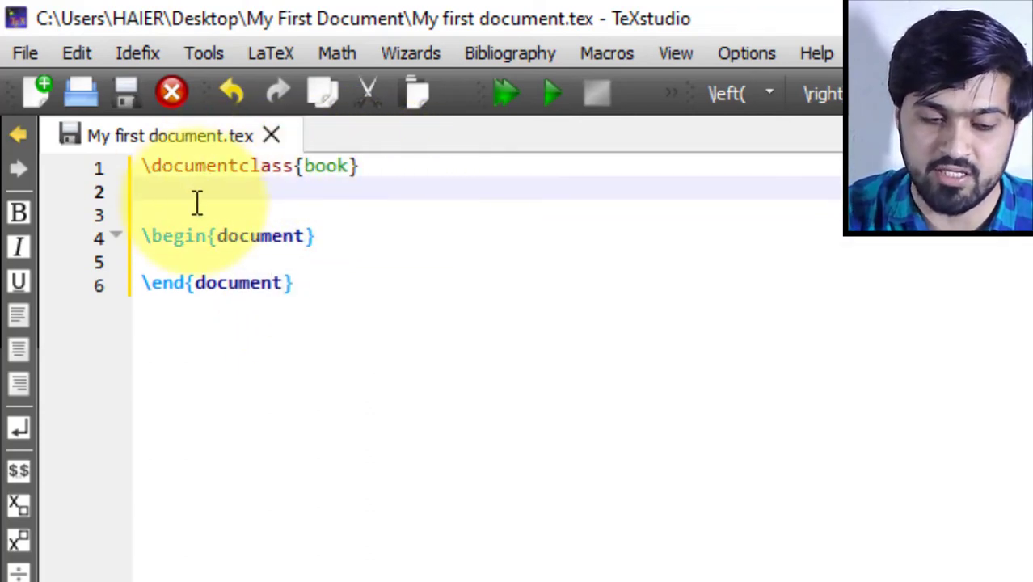
key(Return)
key(Return)
key(Return)
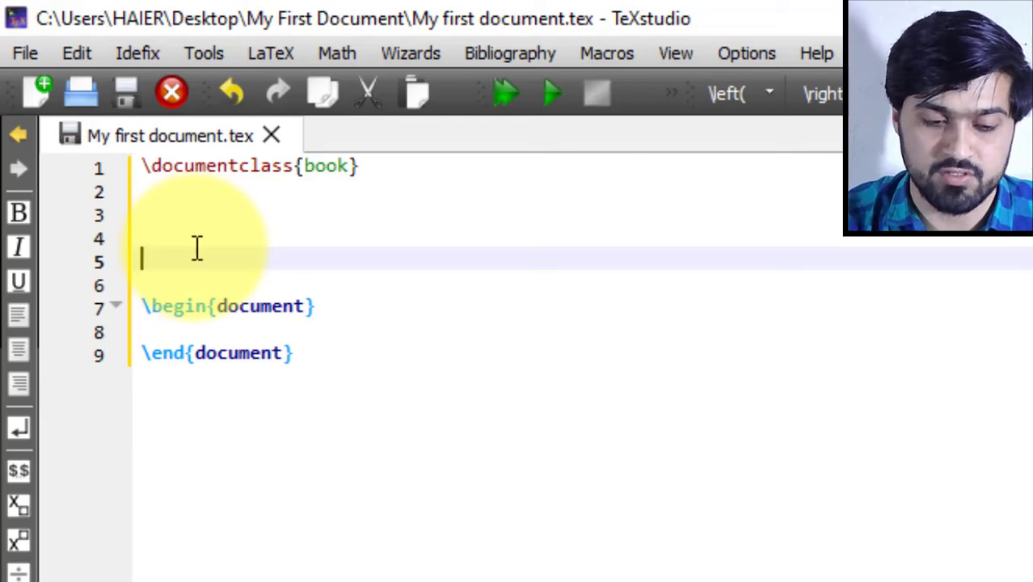
text(\u)
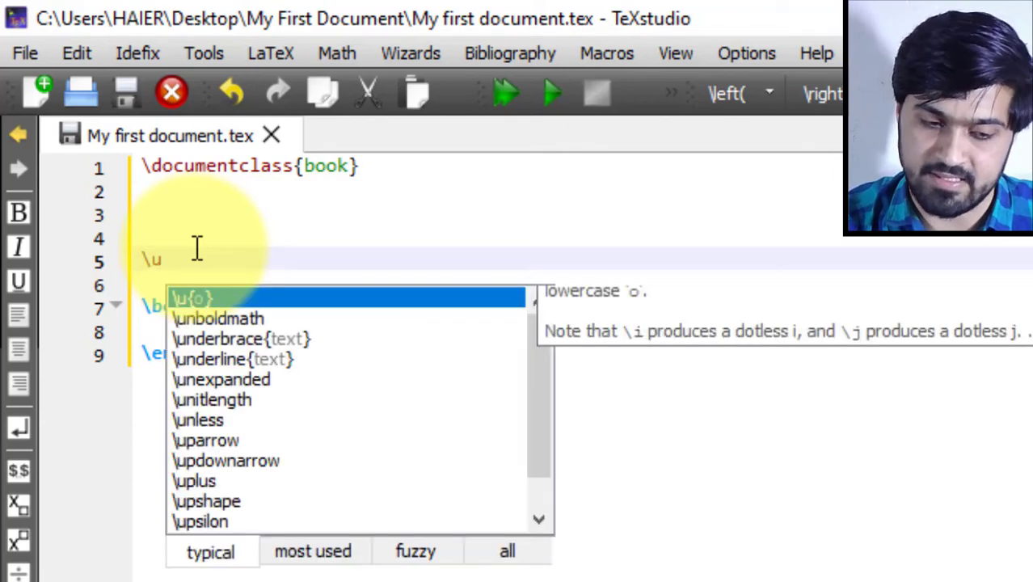
text(sepacka)
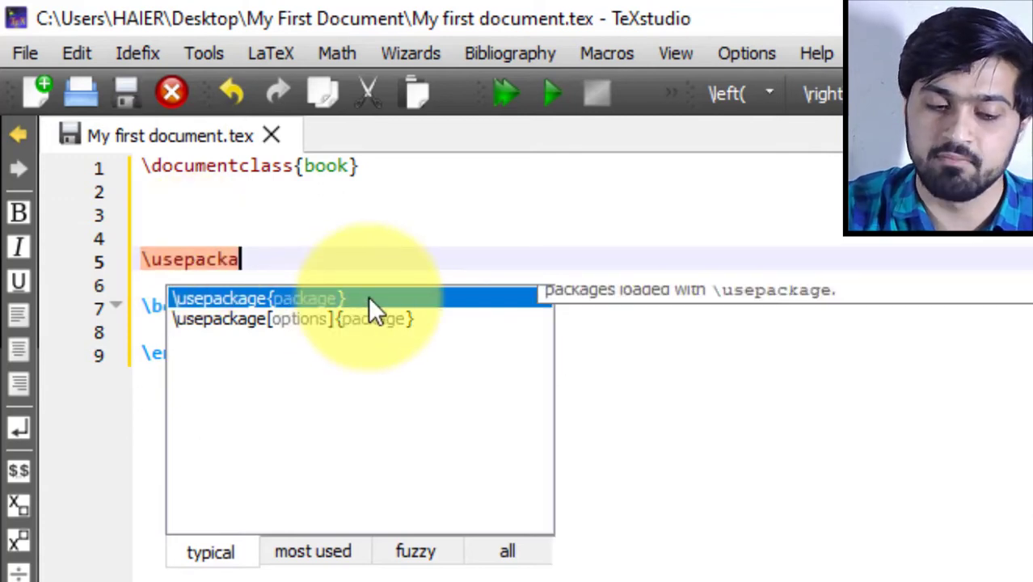
click(368, 298)
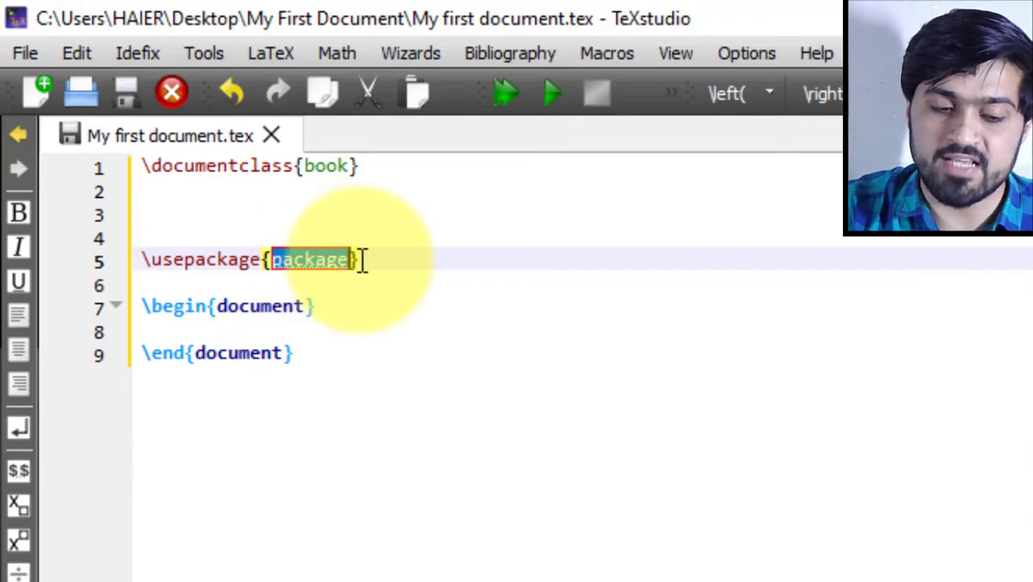
key(BackSpace)
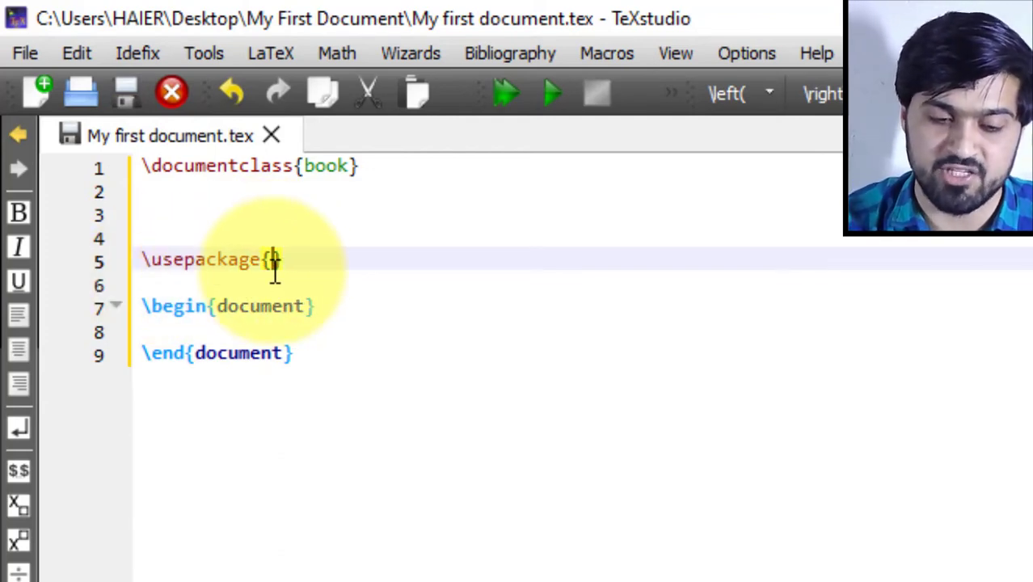
text(ams)
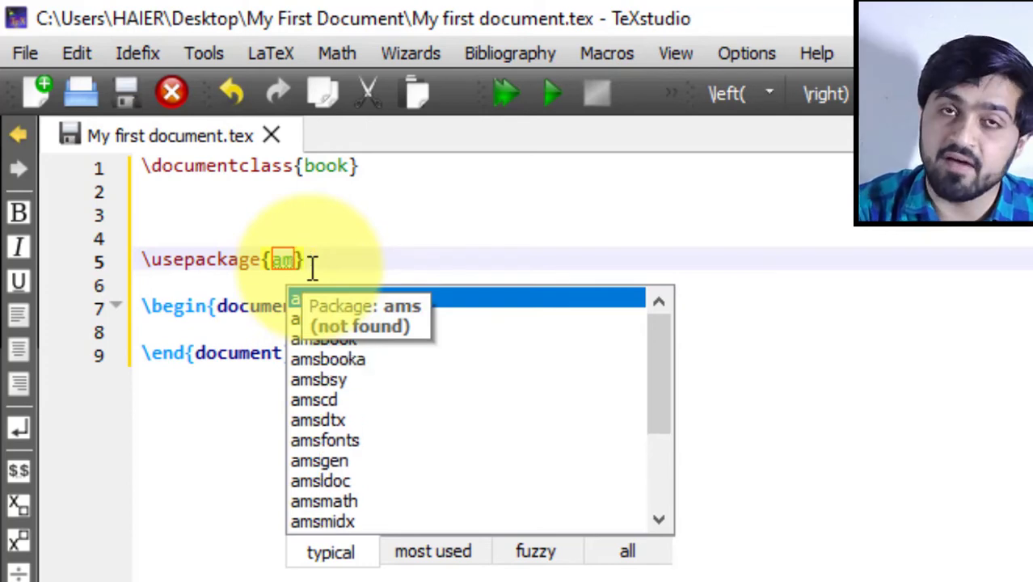
text(math)
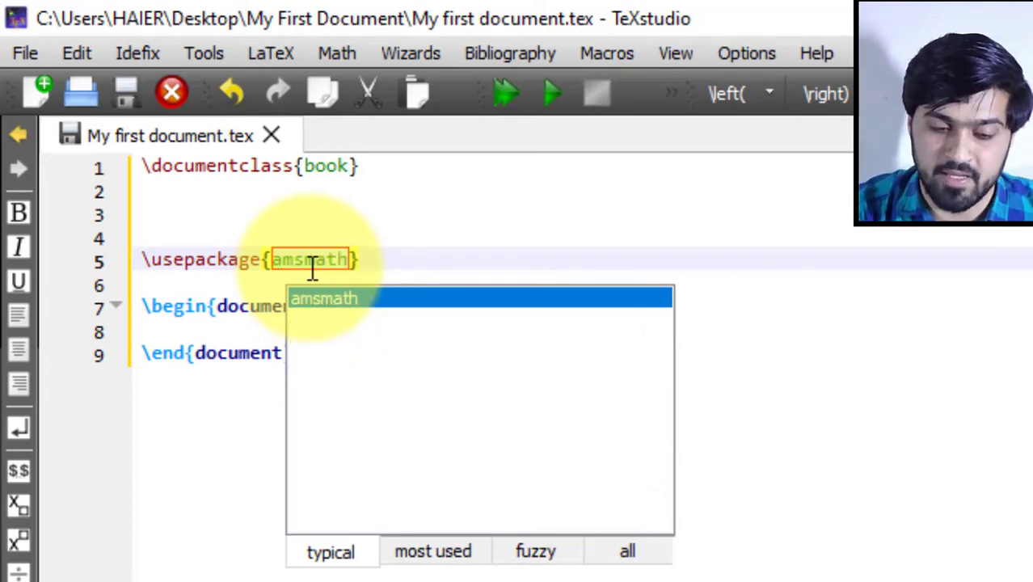
key(Return)
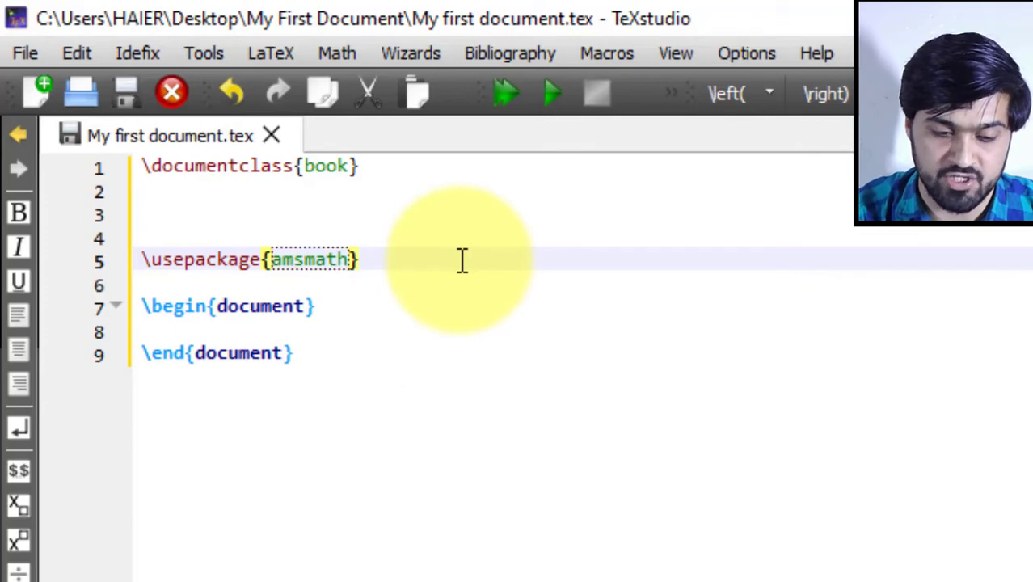
Load the color package with a second \usepackage command directly below the amsmath line.
key(Return)
text(\)
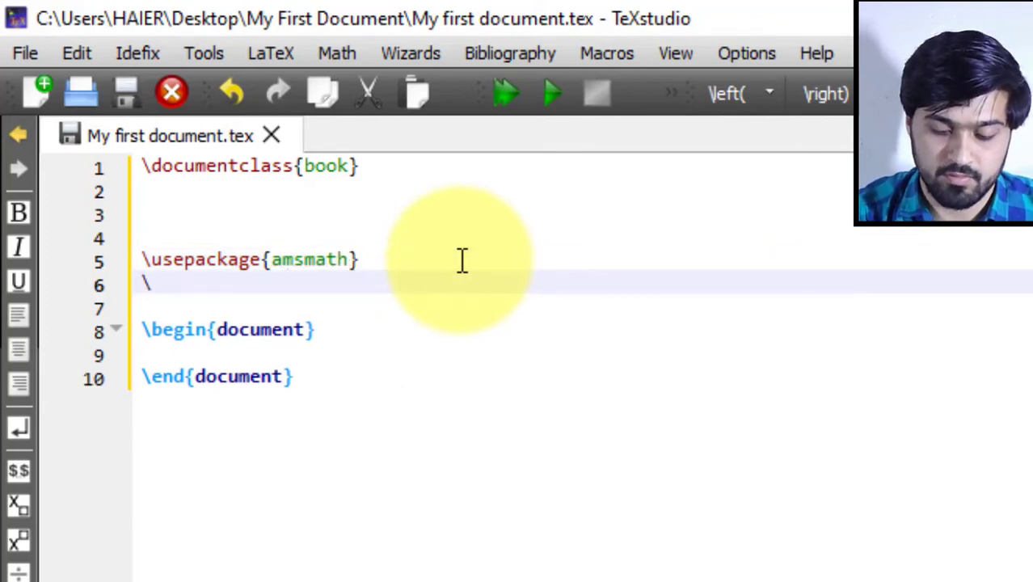
text(uspe)
key(BackSpace)
key(BackSpace)
text(epackge)
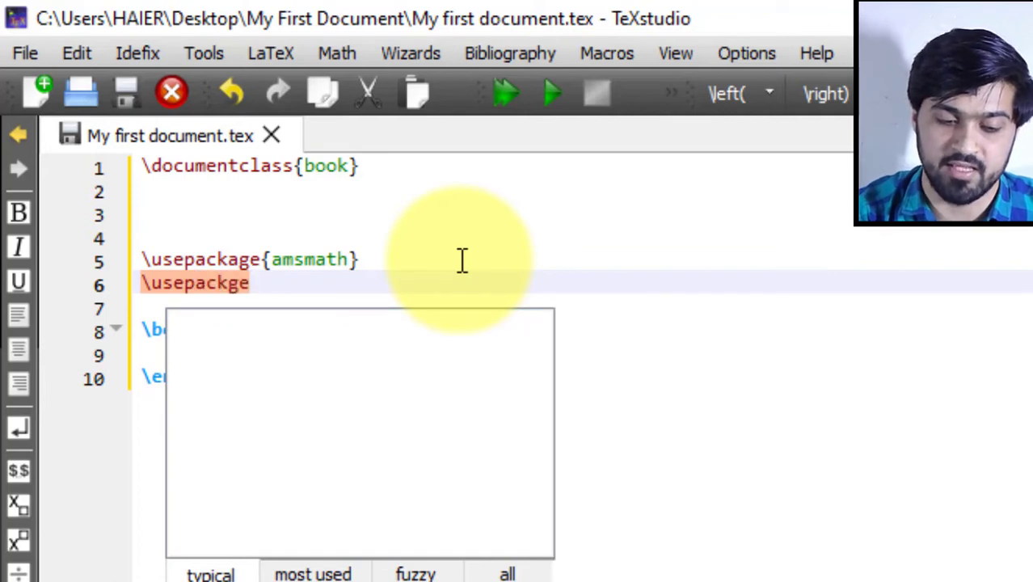
key(BackSpace)
key(BackSpace)
key(BackSpace)
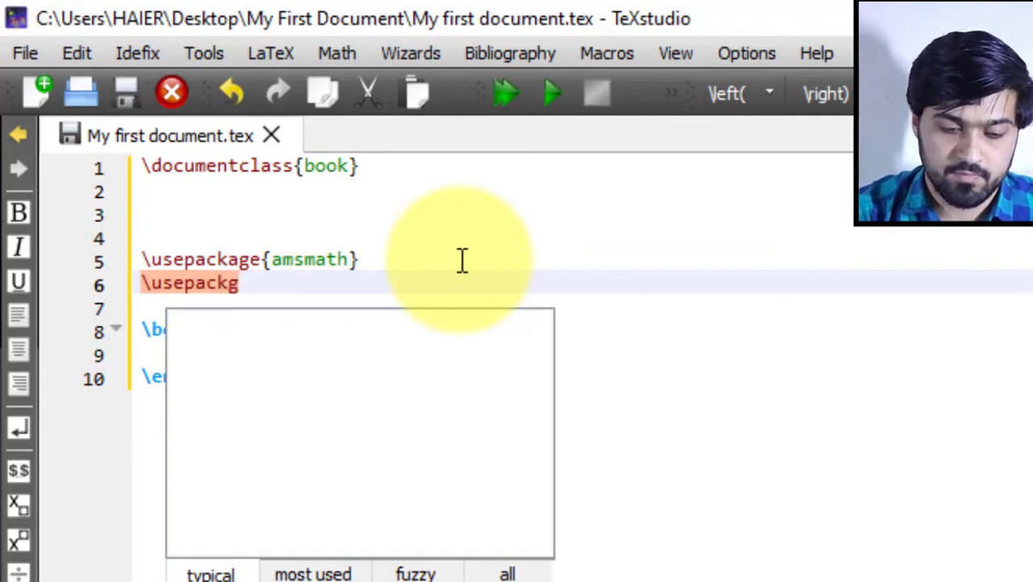
text(a)
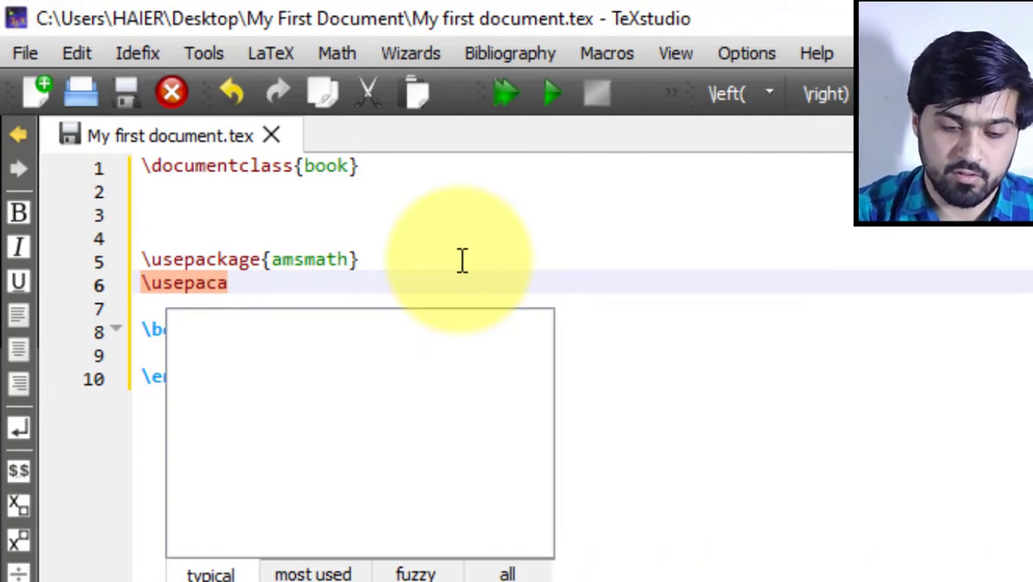
key(BackSpace)
key(Return)
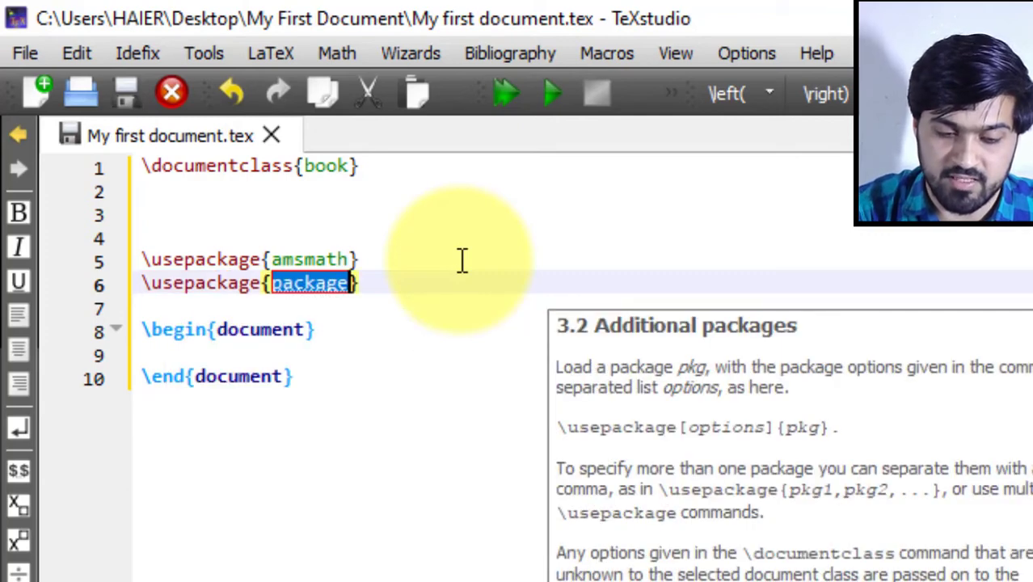
text(color)
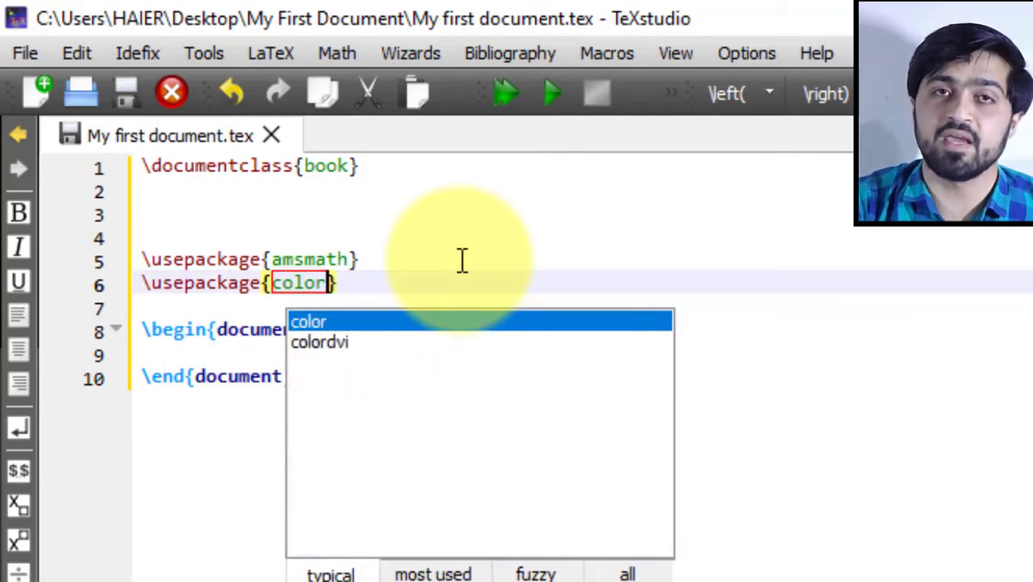
key(Escape)
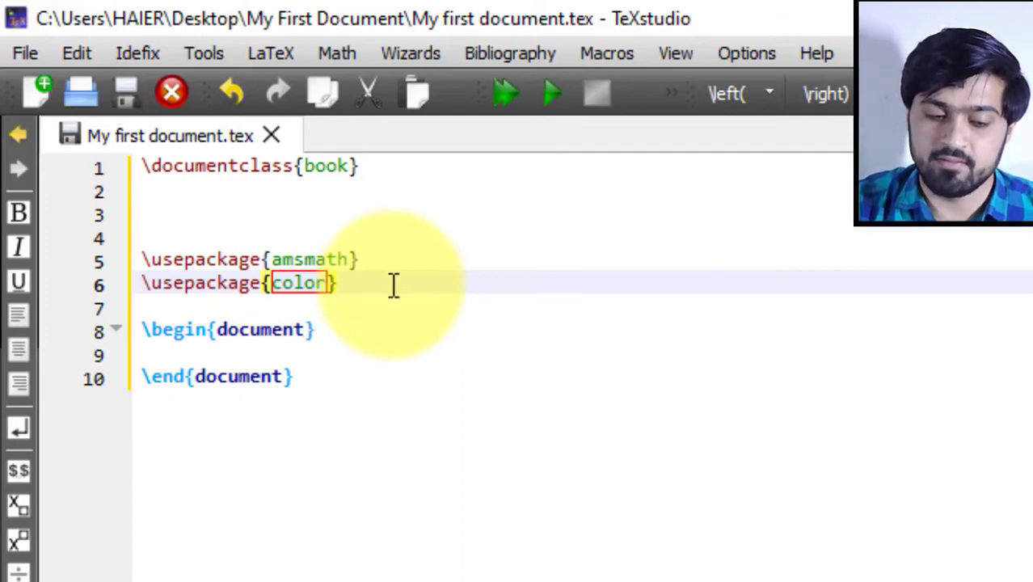
Add a new line inside the document environment and write "This is my first document" on it.
click(346, 330)
key(Return)
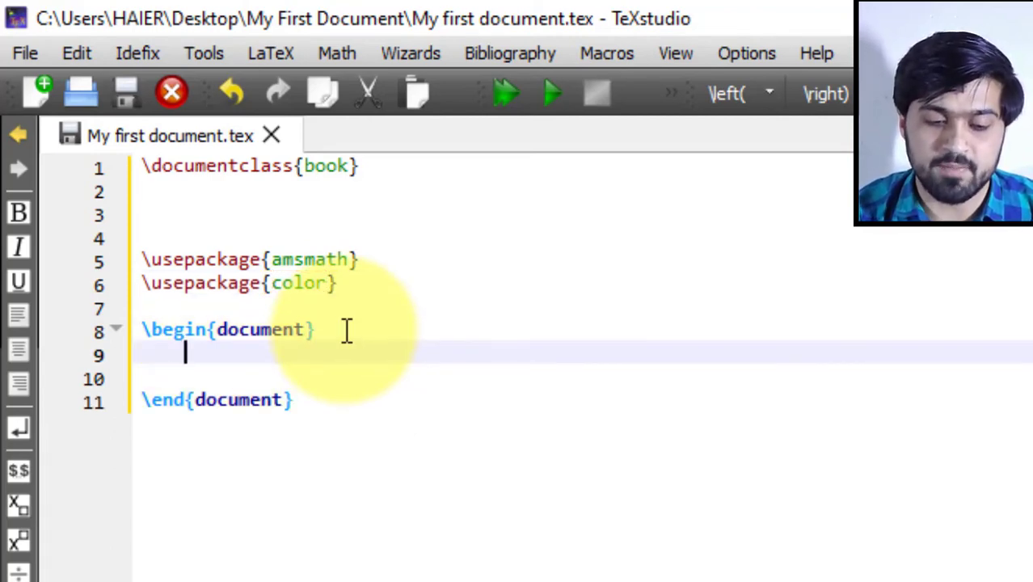
text(THis)
key(BackSpace)
key(BackSpace)
key(BackSpace)
key(BackSpace)
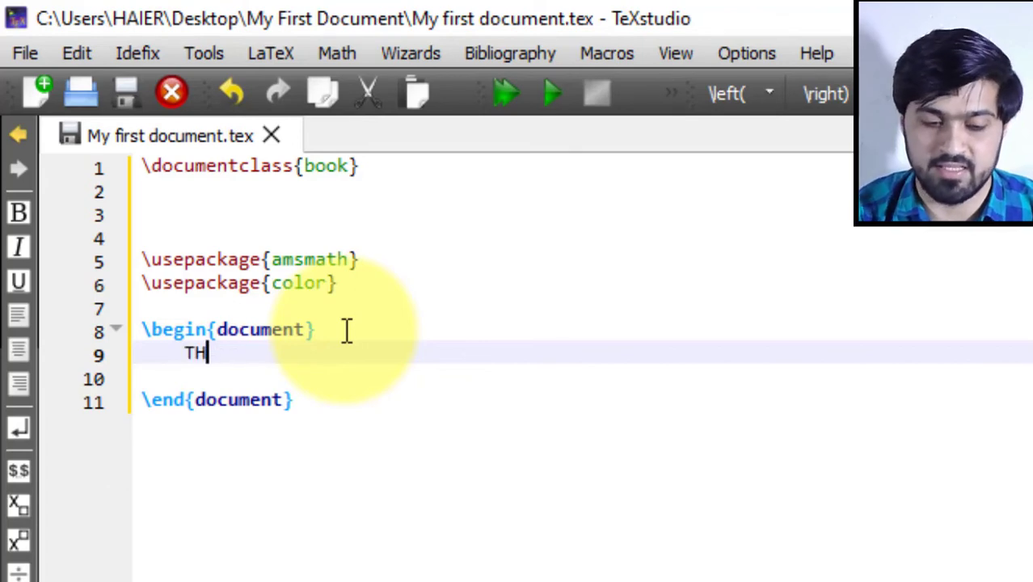
text(his )
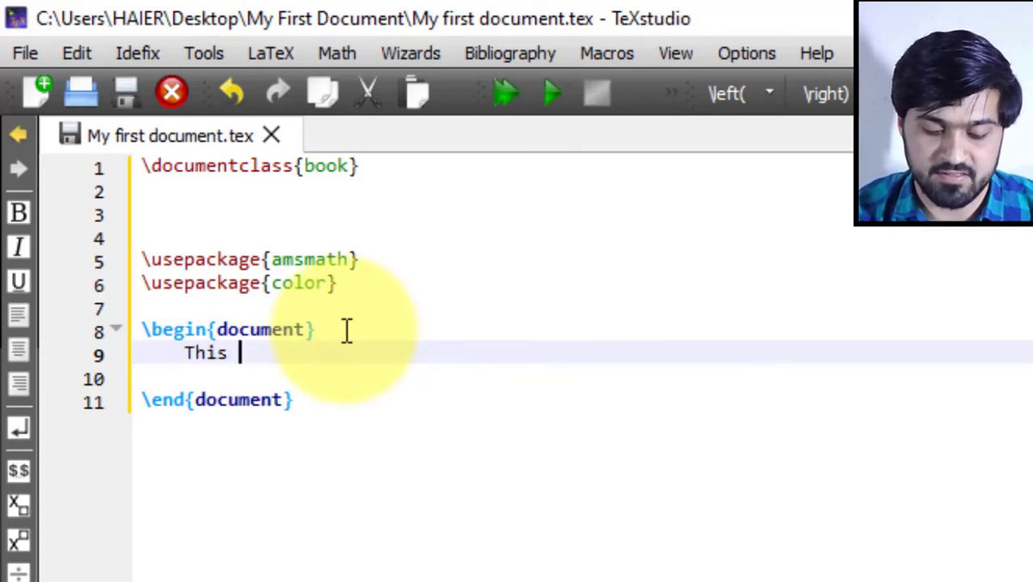
text(is my f)
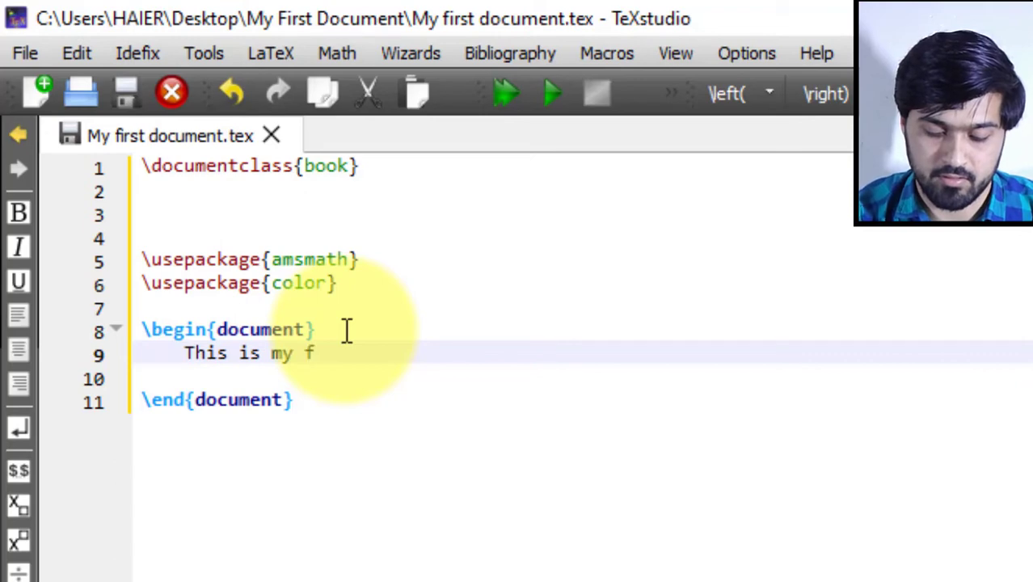
text(irst docu)
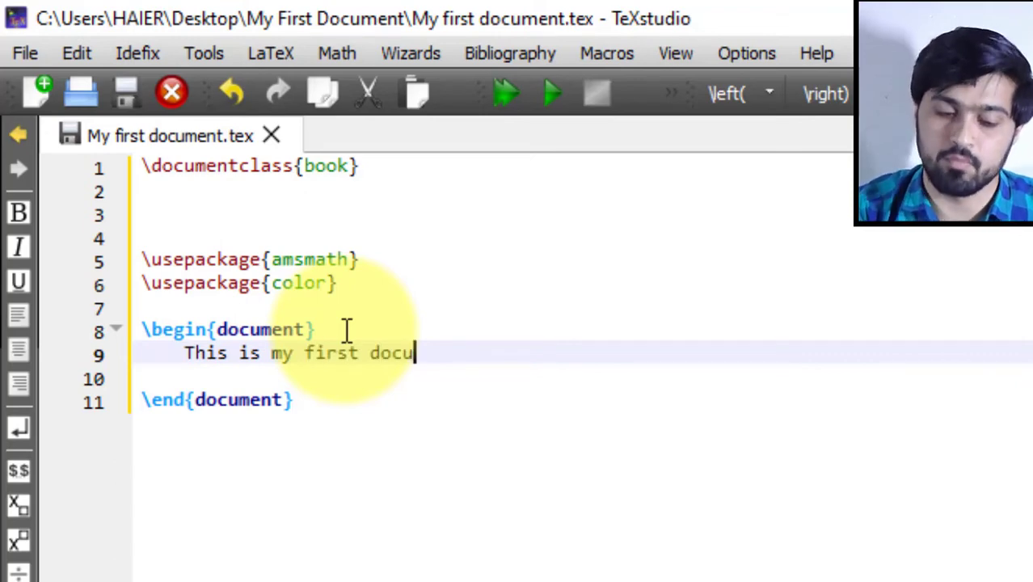
text(ment)
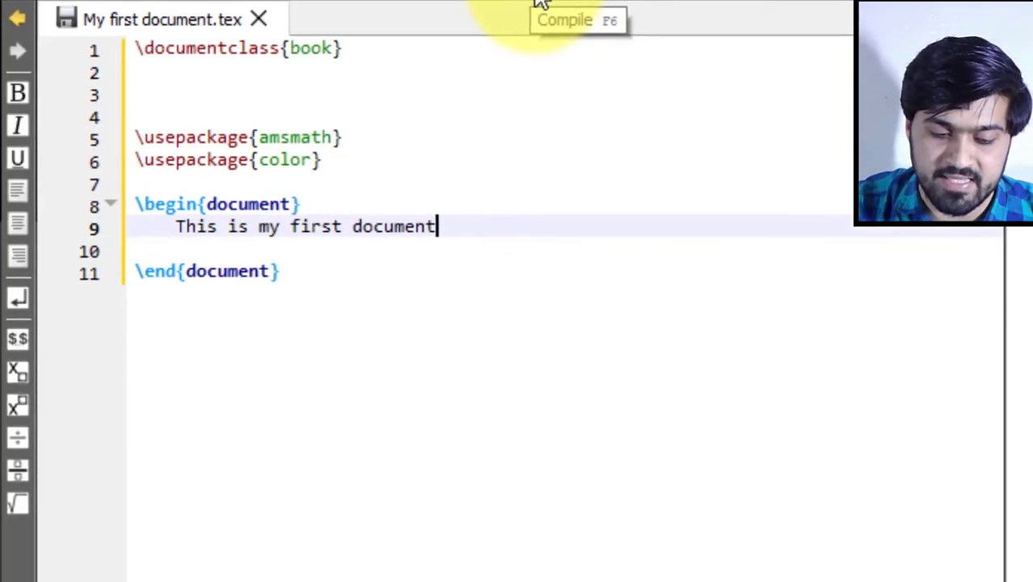
Compile the document, build it into a PDF, and magnify the body sentence in the preview.
click(559, 96)
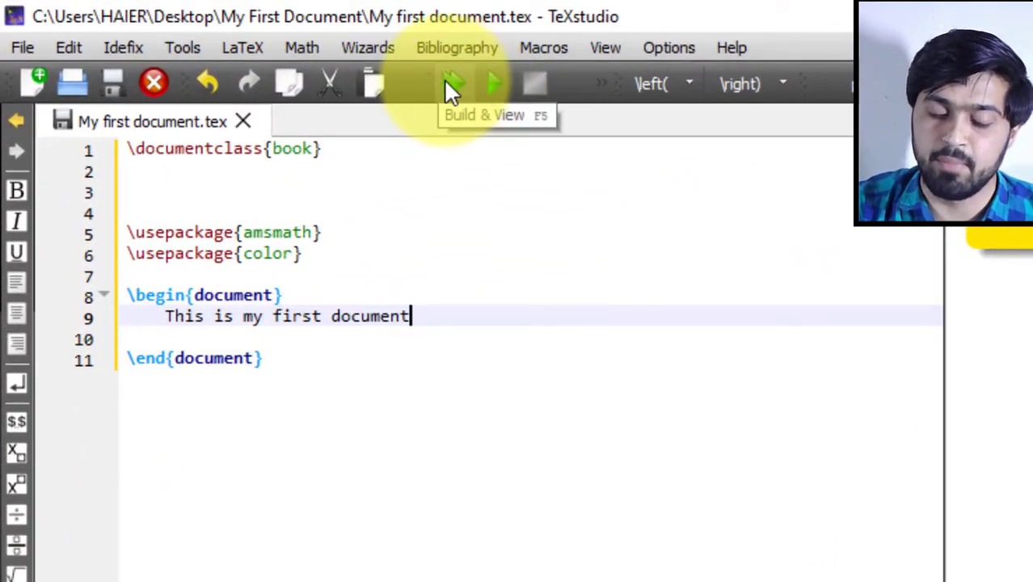
click(445, 82)
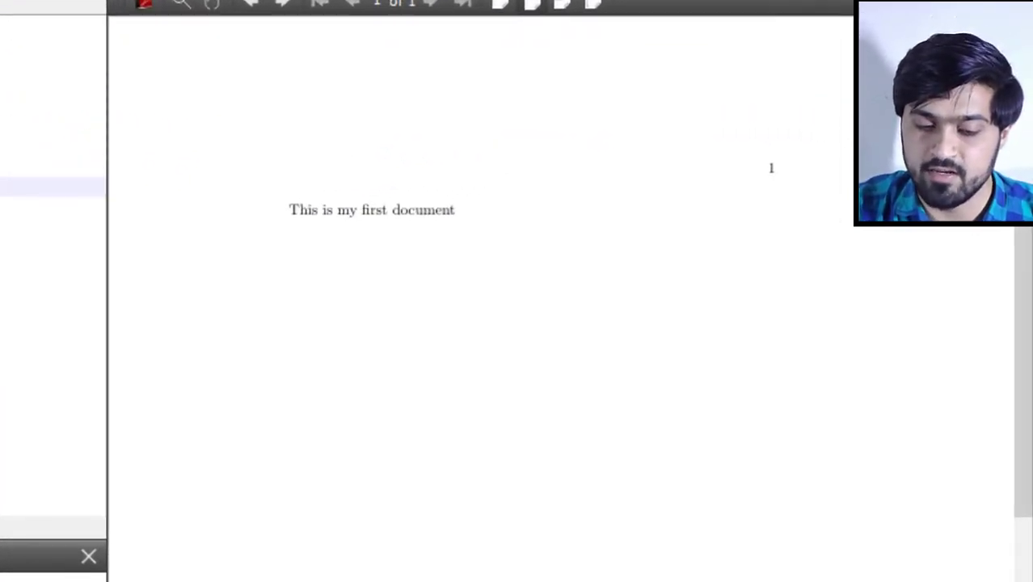
drag(368, 225, 333, 205)
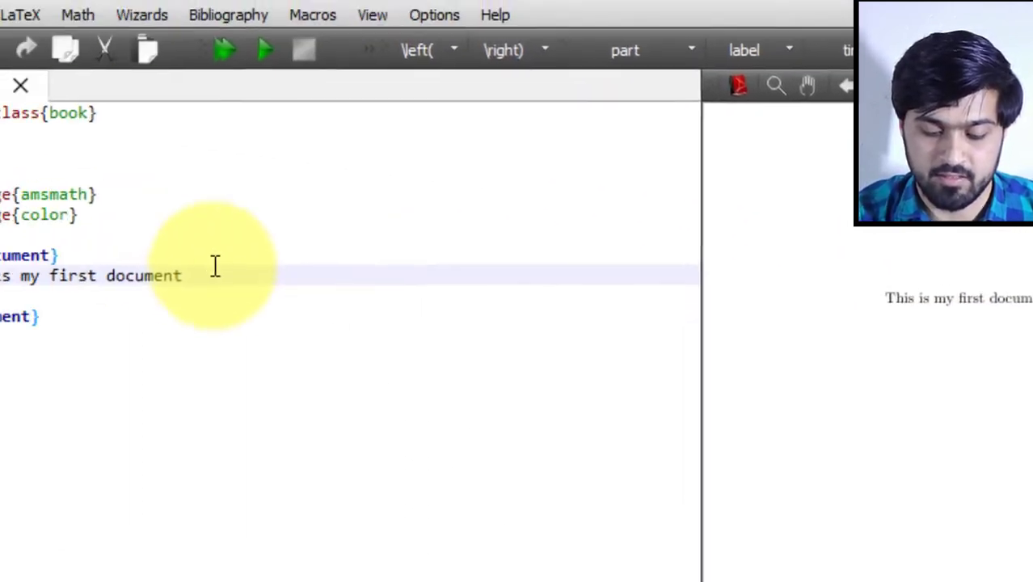
End the body sentence with a period and add "This Latex first video tutorial for beginners." after it on the same line.
text(.)
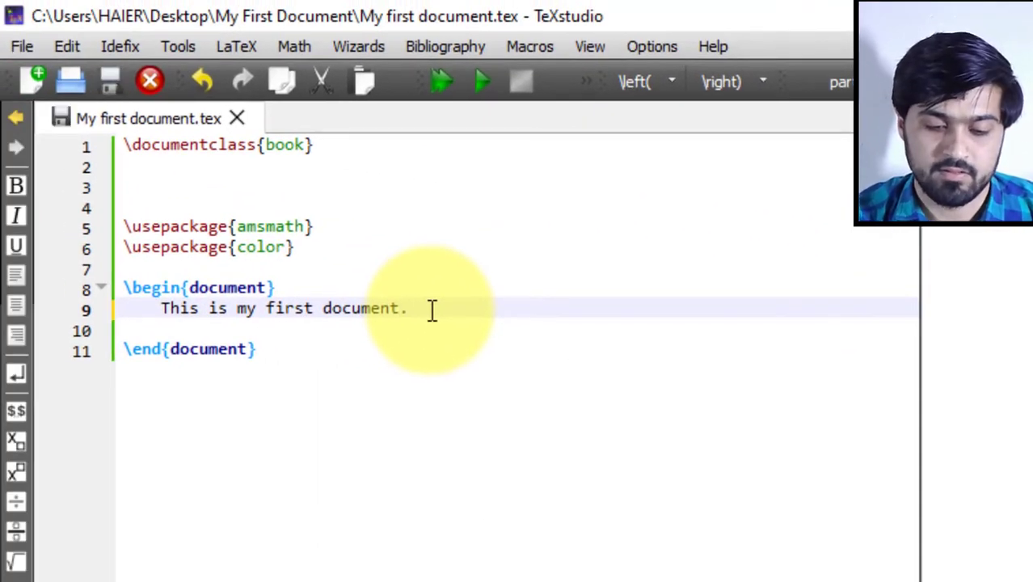
text( THis is)
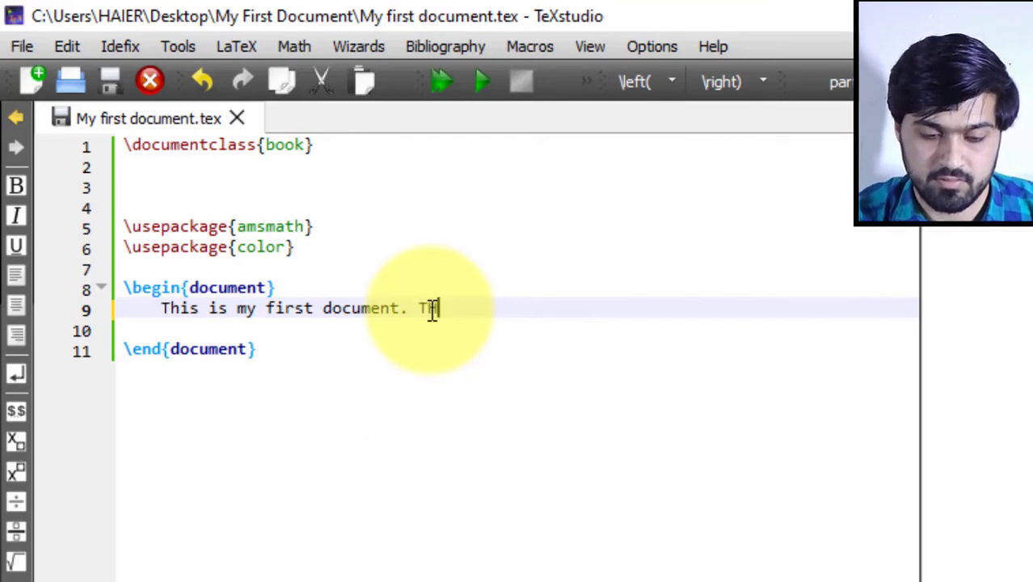
key(BackSpace)
key(BackSpace)
key(BackSpace)
key(BackSpace)
key(BackSpace)
key(BackSpace)
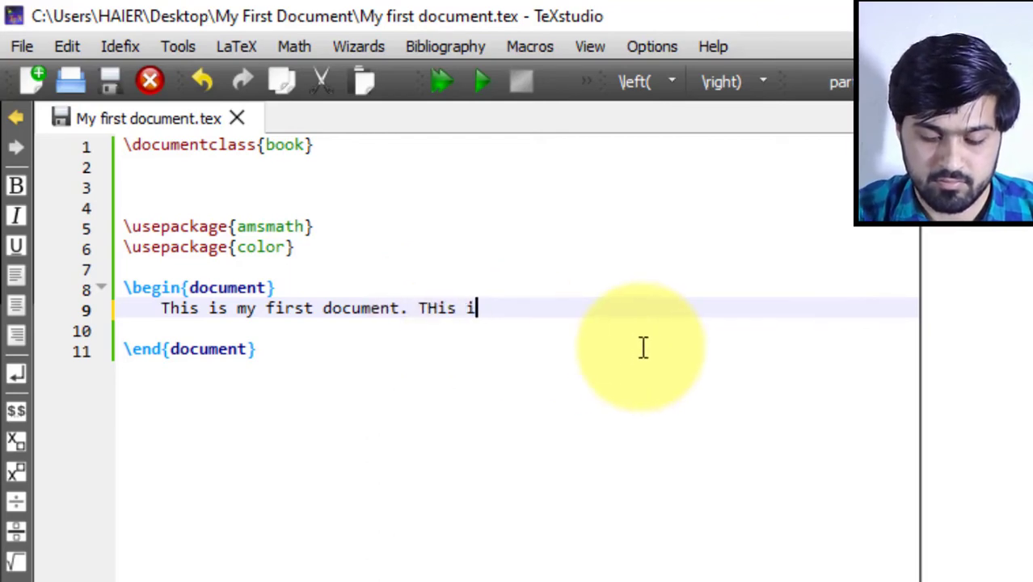
text(his )
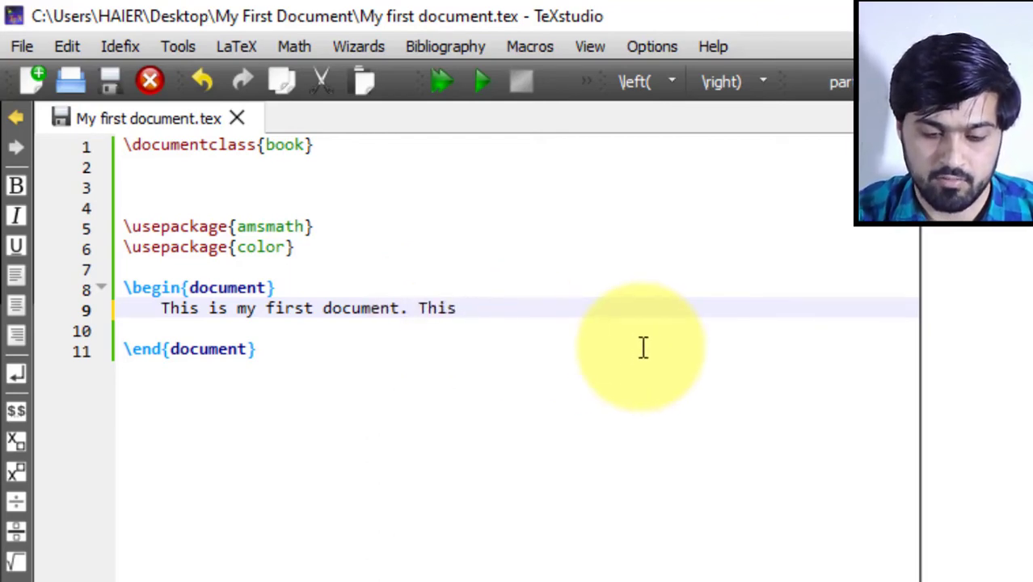
text(Latex fo)
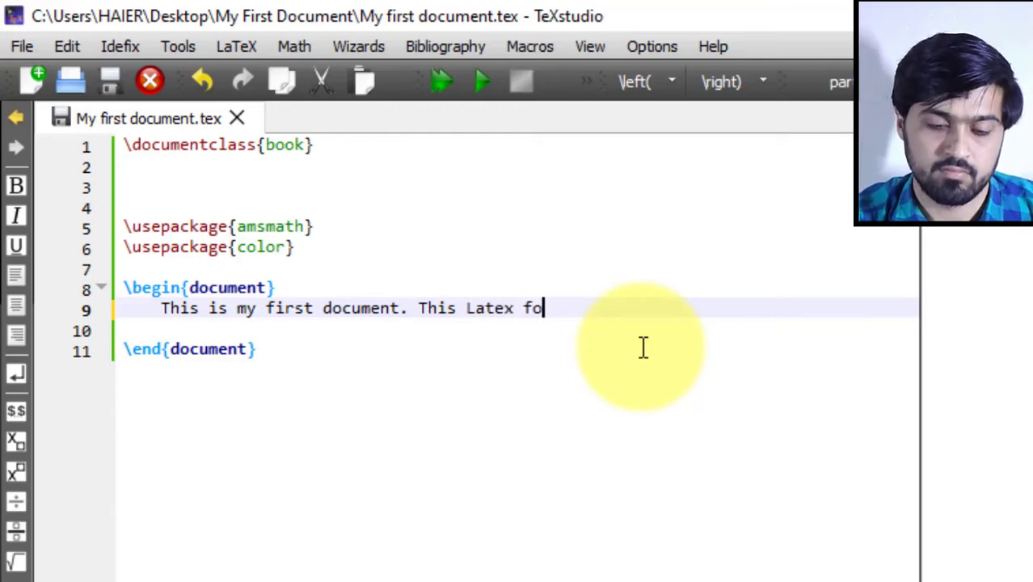
text(r beg)
key(BackSpace)
key(BackSpace)
key(BackSpace)
key(BackSpace)
key(BackSpace)
key(BackSpace)
key(BackSpace)
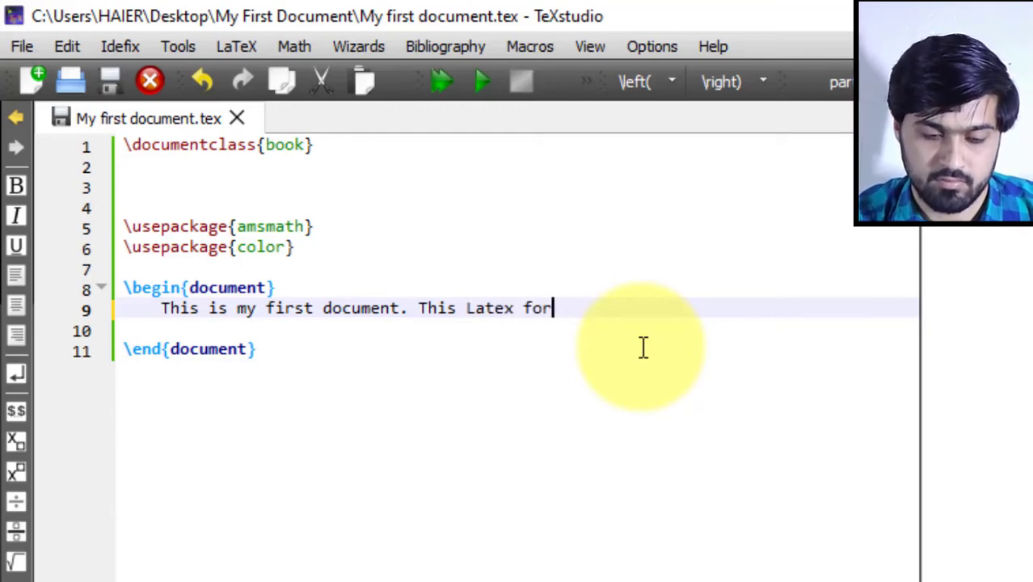
key(BackSpace)
key(BackSpace)
key(BackSpace)
key(BackSpace)
text(e)
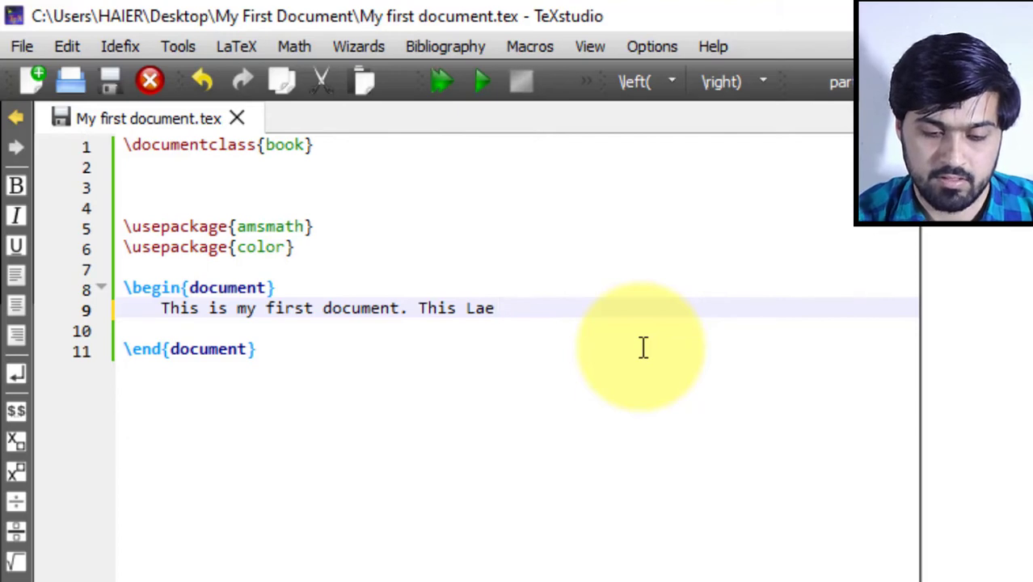
key(BackSpace)
text(text)
key(BackSpace)
text(first vidoe)
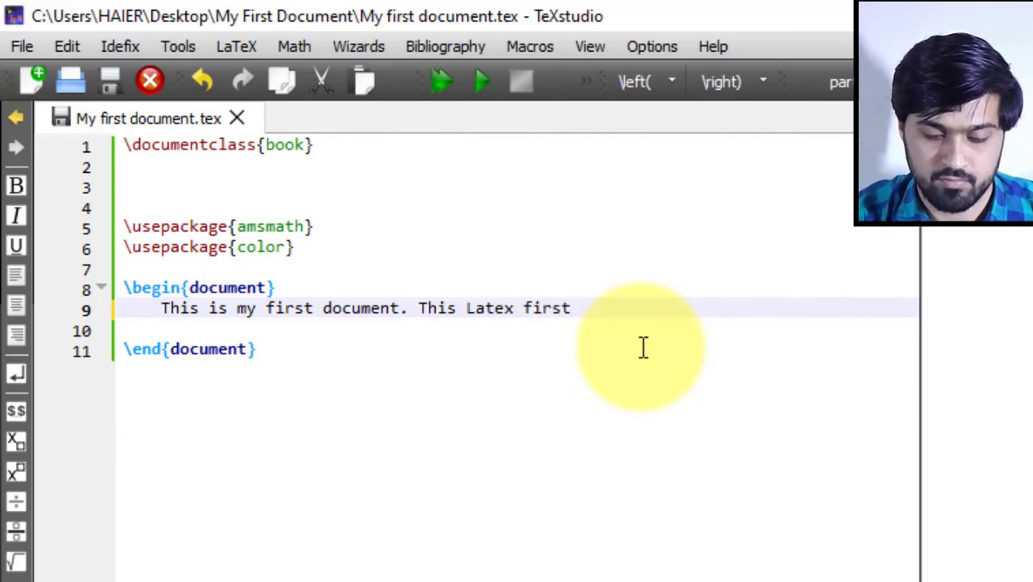
key(BackSpace)
key(BackSpace)
text(eo)
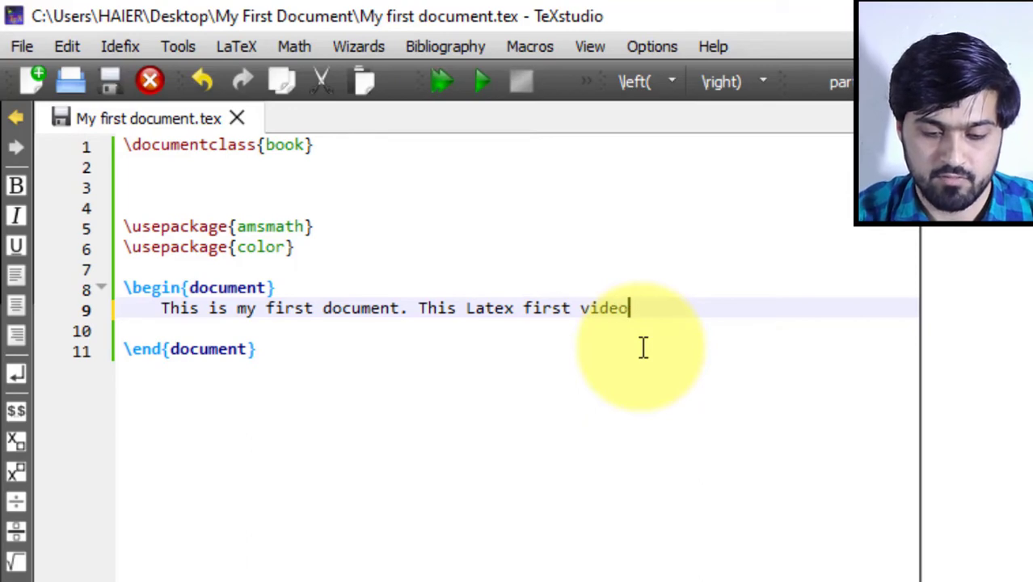
text( tutorial f)
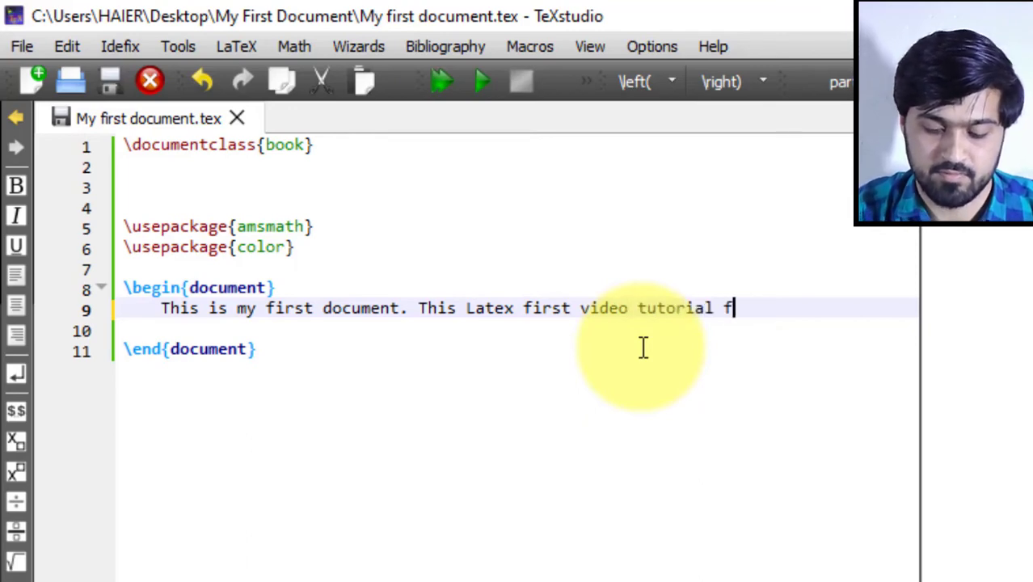
text(or beginners)
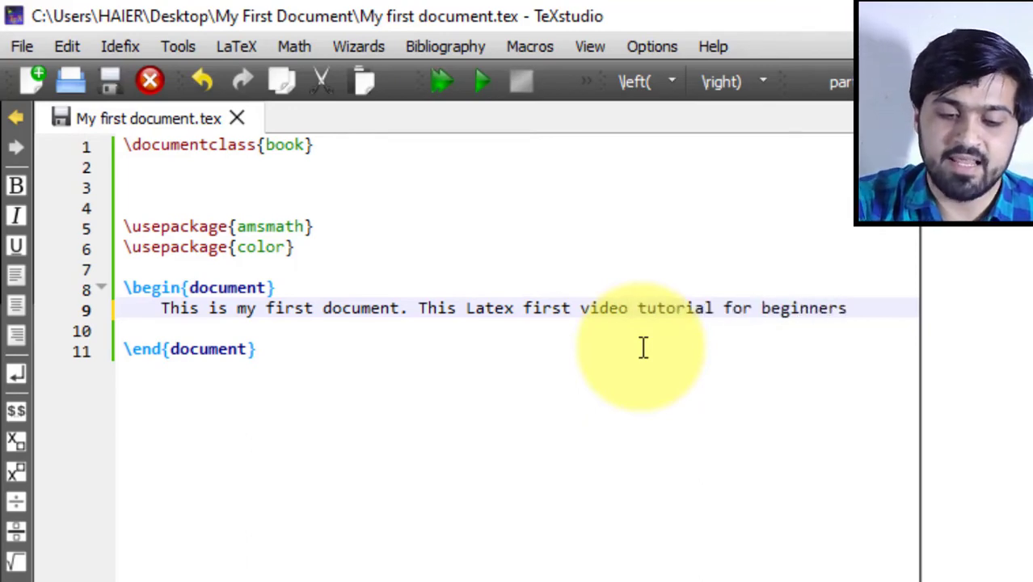
text(.)
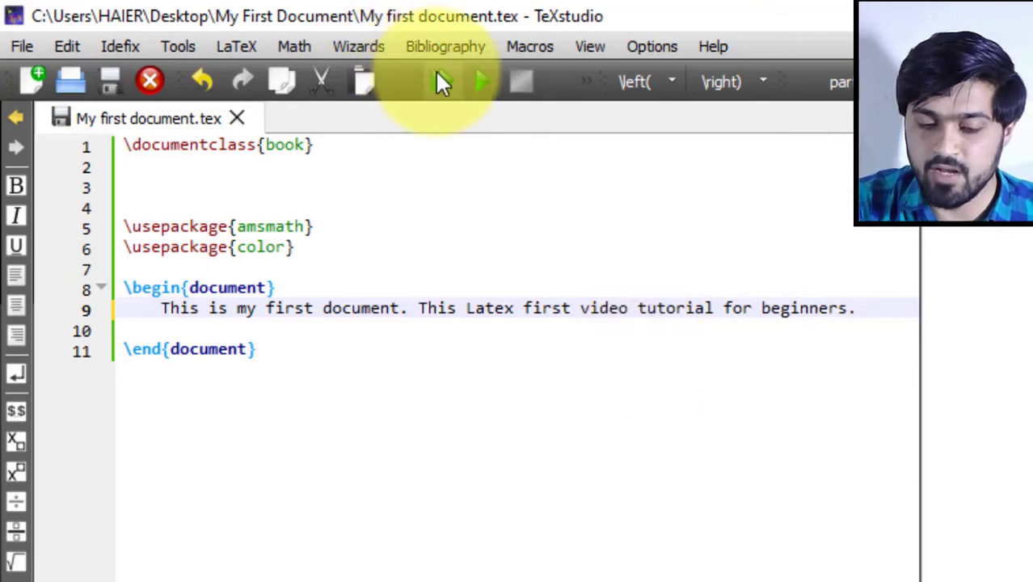
Rebuild the document with the extended body text and inspect the page in the PDF preview with the magnifier.
click(442, 80)
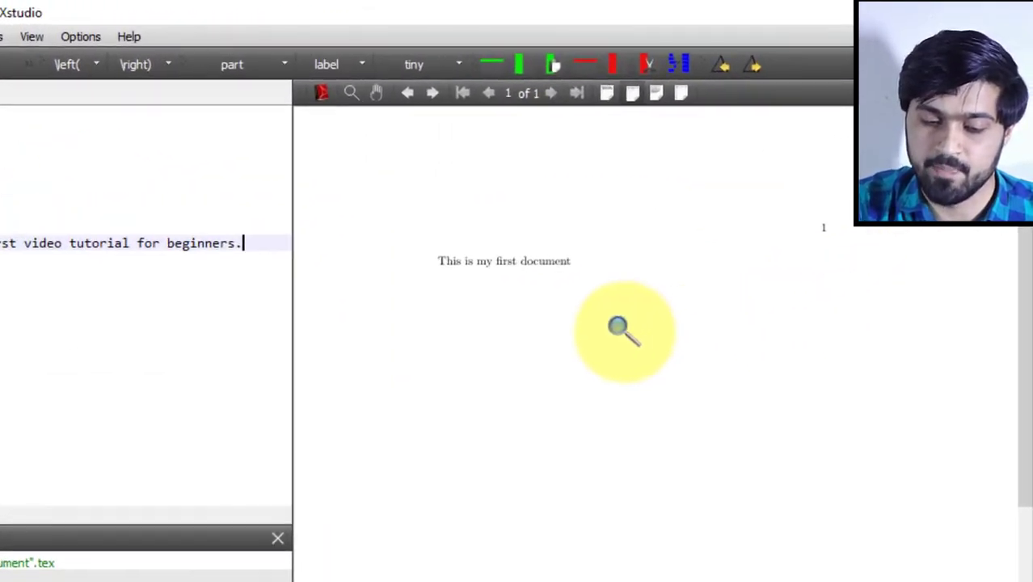
drag(602, 289, 529, 284)
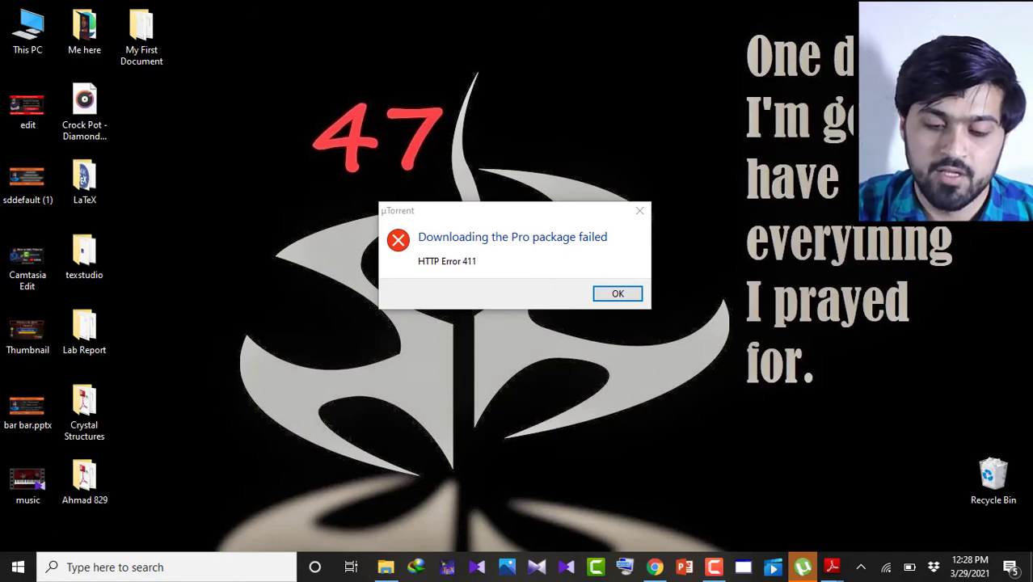
Dismiss the download error dialog and open the PDF "My first document" from the desktop folder My First Document.
click(643, 212)
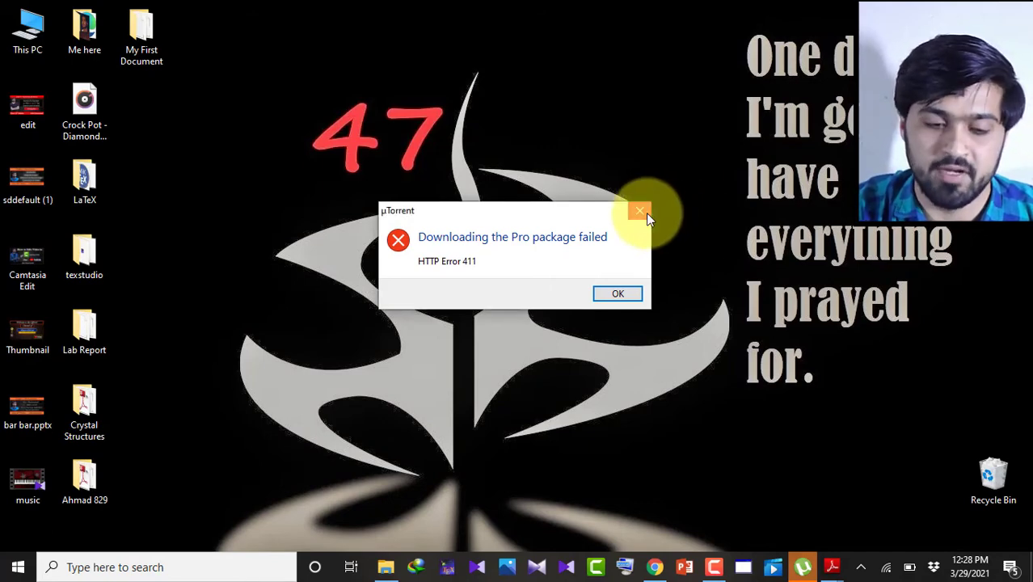
double_click(145, 33)
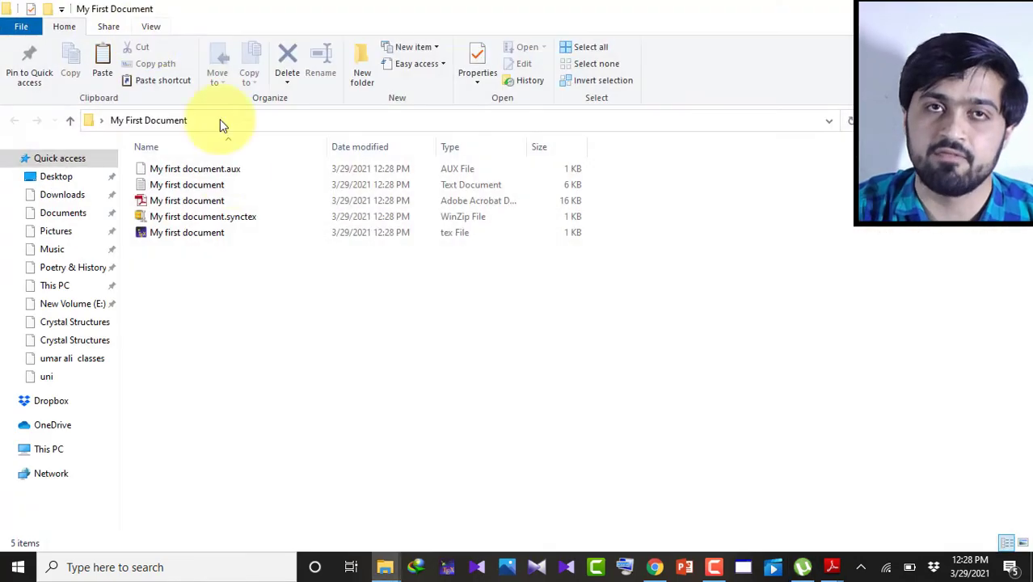
click(185, 203)
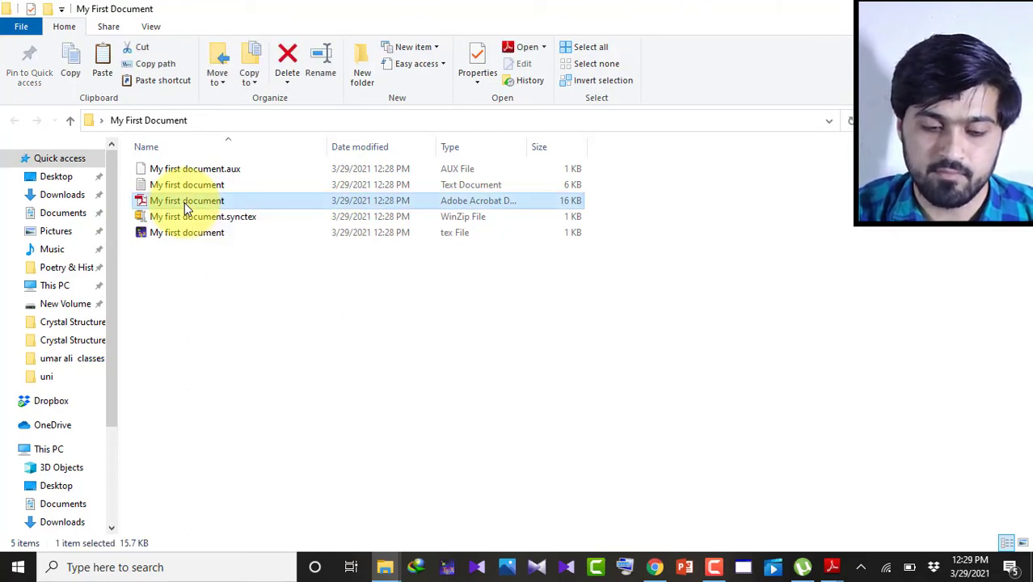
double_click(184, 203)
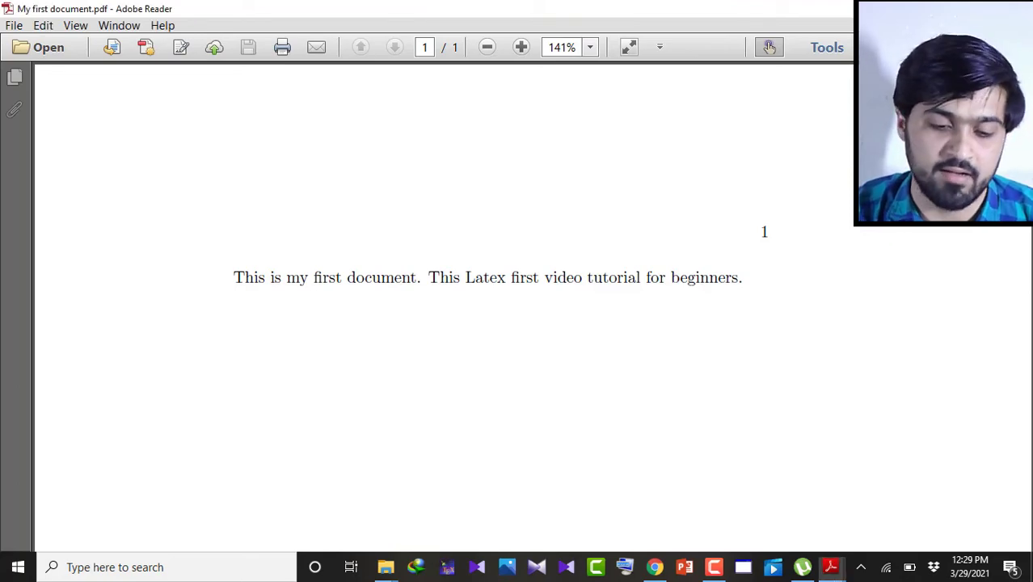
Leave the PDF, reopen the My First Document folder from the desktop, and open the tex file "My first document" in TeXstudio.
key(alt+Tab)
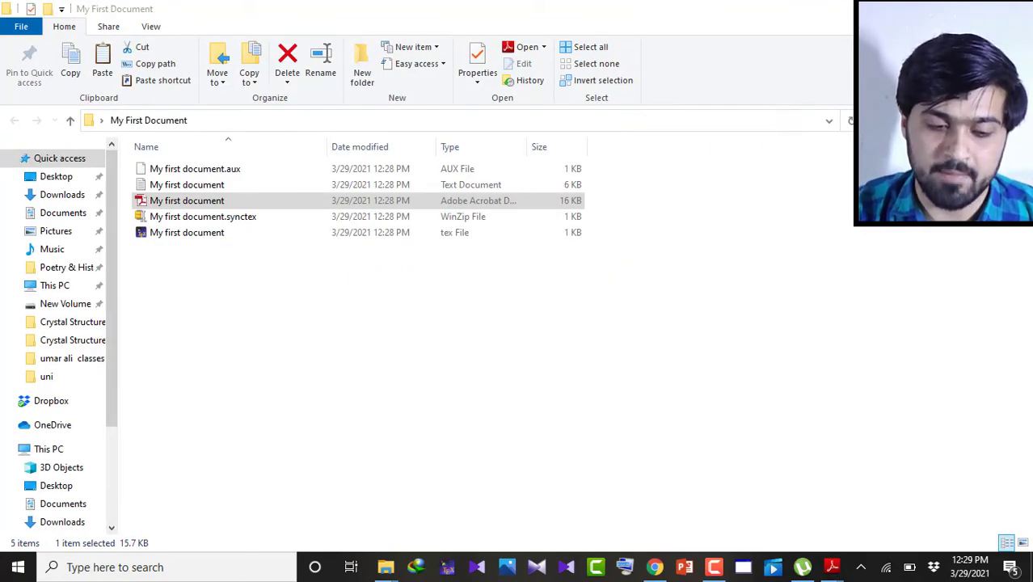
key(super+d)
double_click(126, 60)
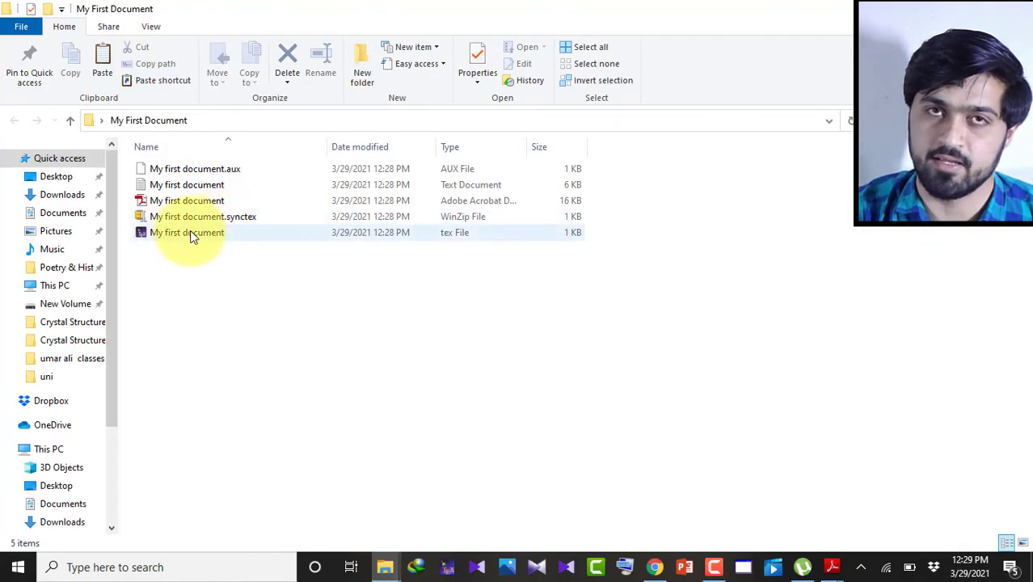
click(192, 236)
double_click(192, 236)
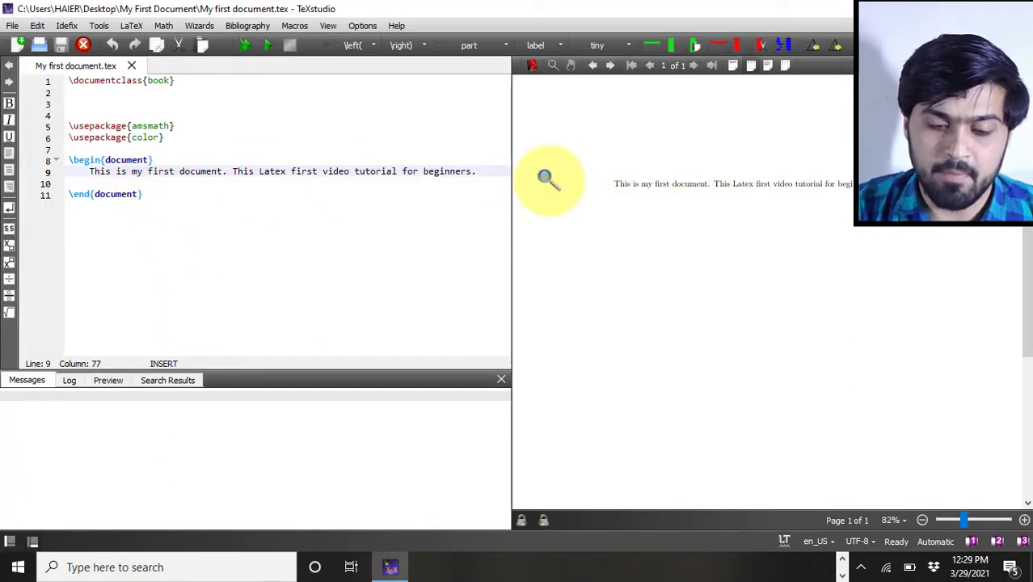
Add a line break after the body text and delete both sentences from line 9 of the document environment.
key(Return)
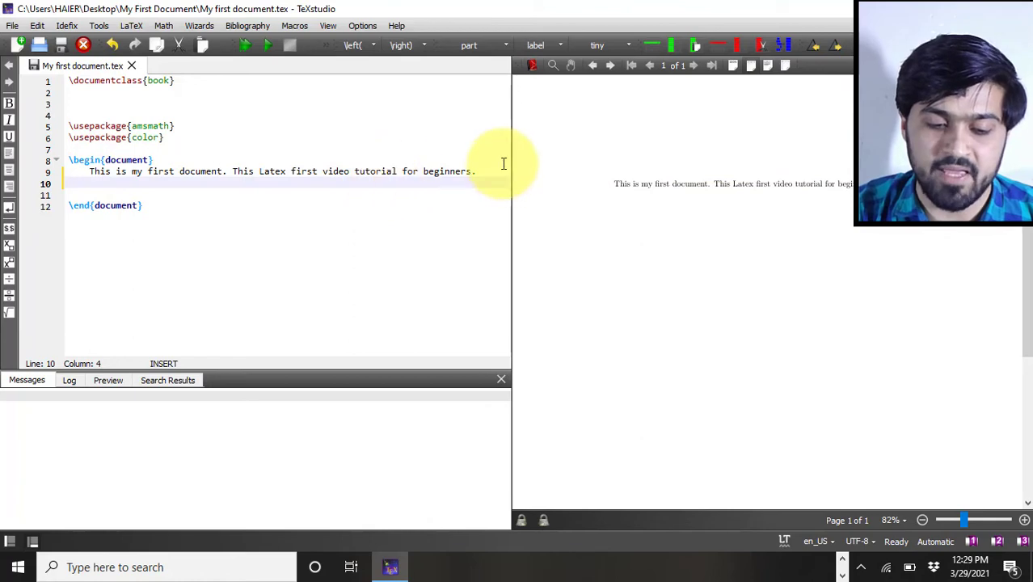
drag(482, 170, 89, 171)
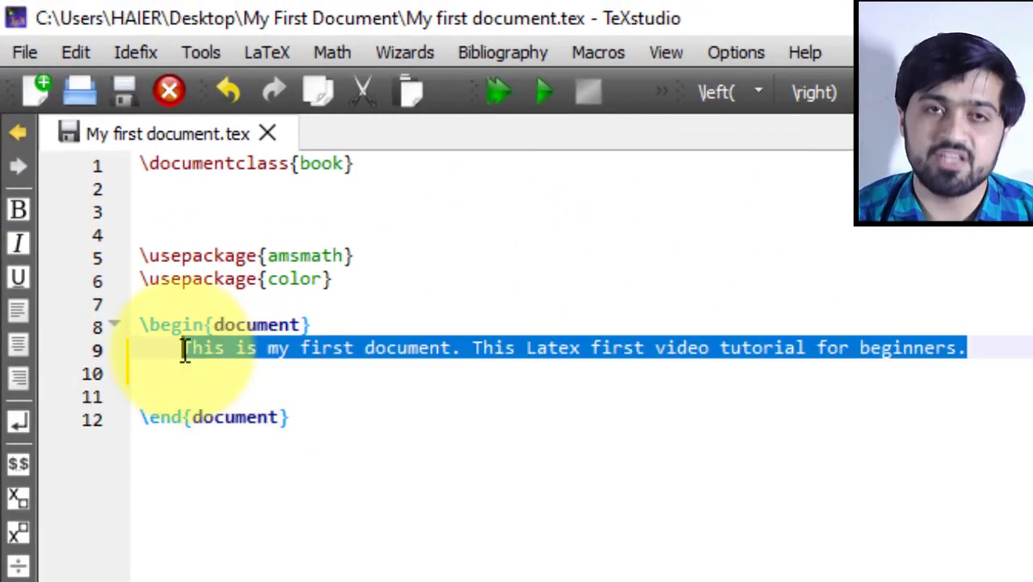
key(BackSpace)
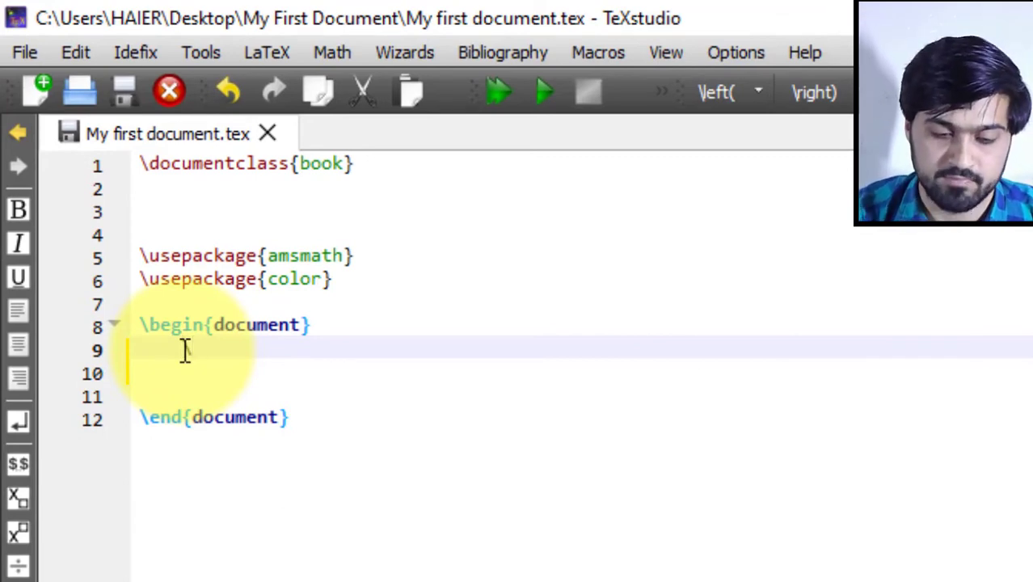
Insert an \author command with the author's title and full name on line 9, and start a new command line below it.
text(\author)
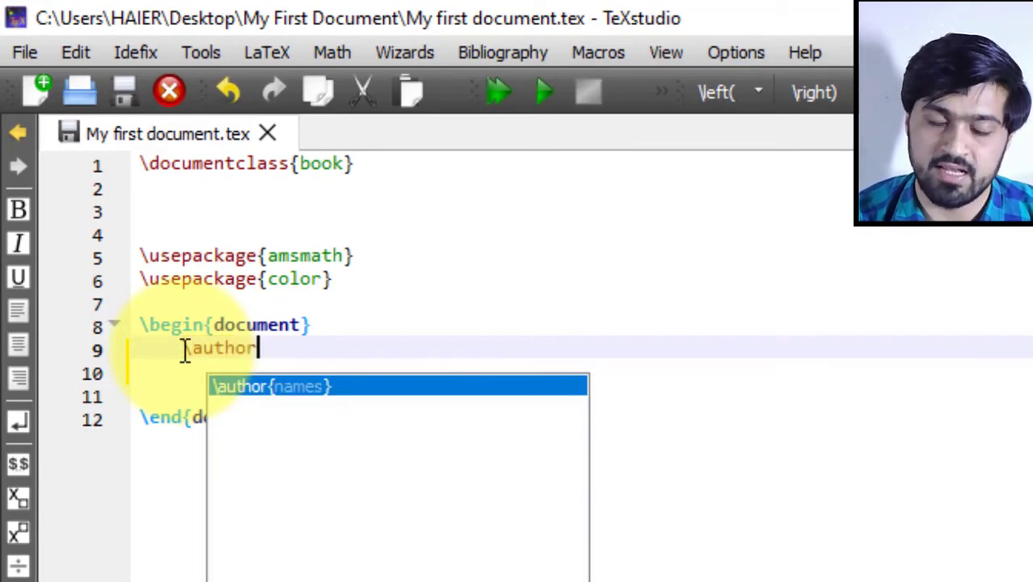
key(Return)
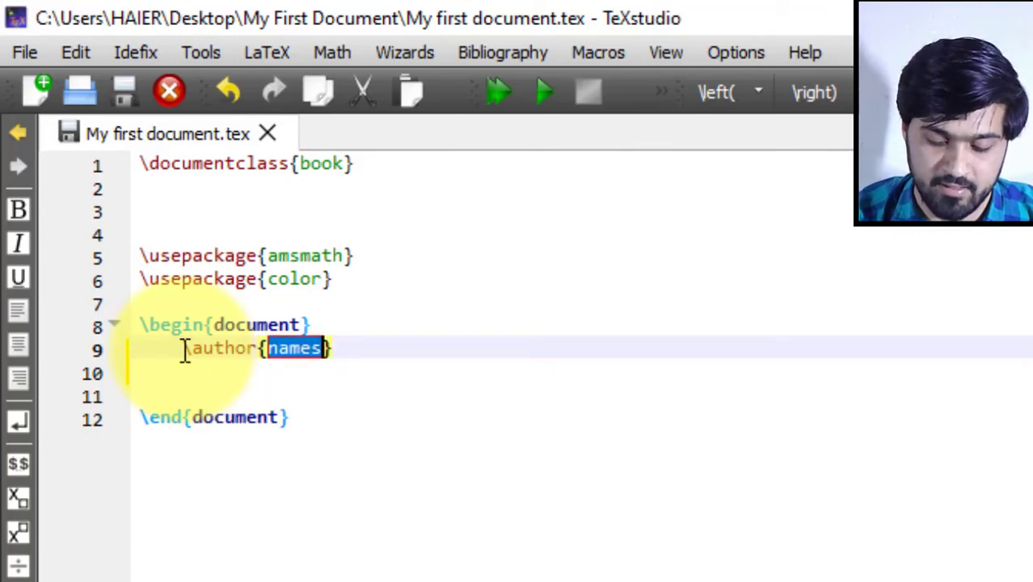
text(Mr. ah)
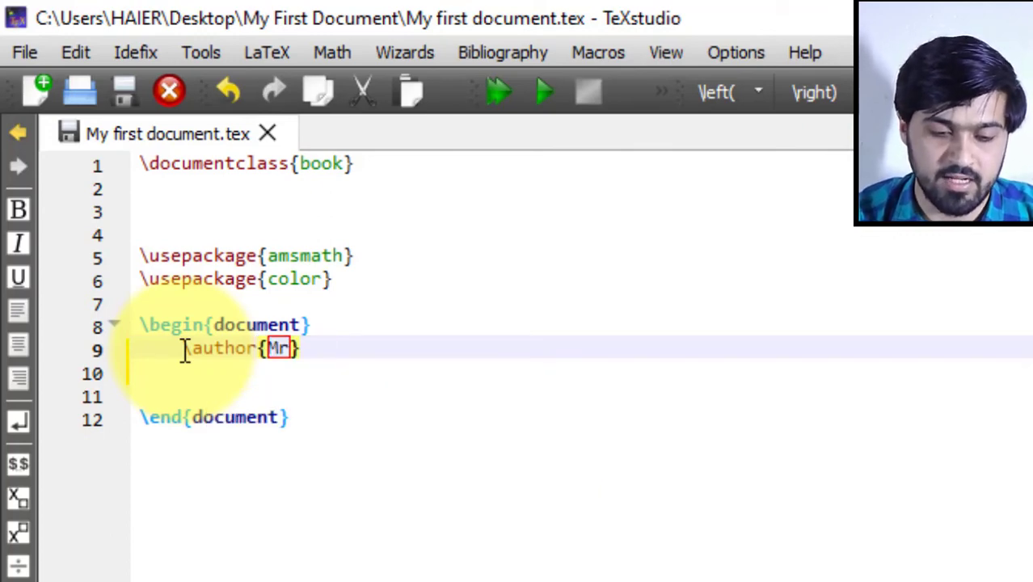
text(mad)
key(BackSpace)
key(BackSpace)
key(BackSpace)
key(BackSpace)
key(BackSpace)
text(Ahmad Al)
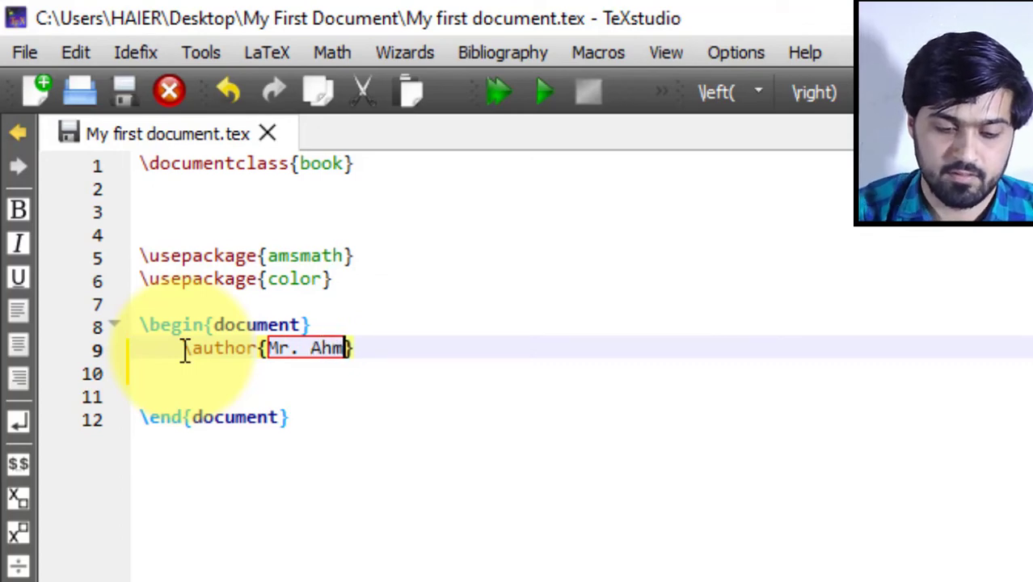
text(io)
key(BackSpace)
click(482, 346)
key(Return)
text(\)
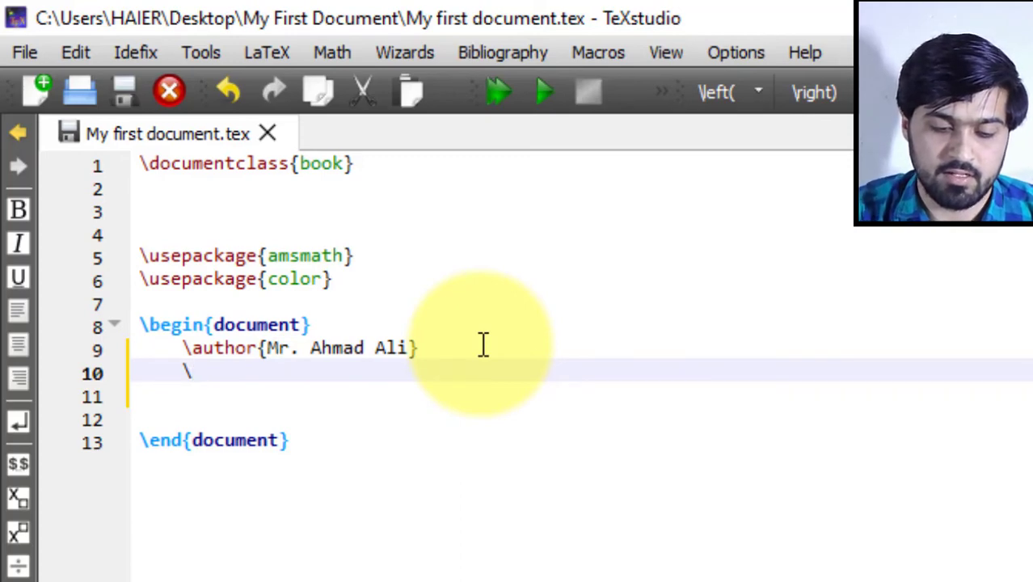
Add \title{This is Latex Tutorial Series} on a new line between \begin{document} and the author line.
click(457, 321)
key(Return)
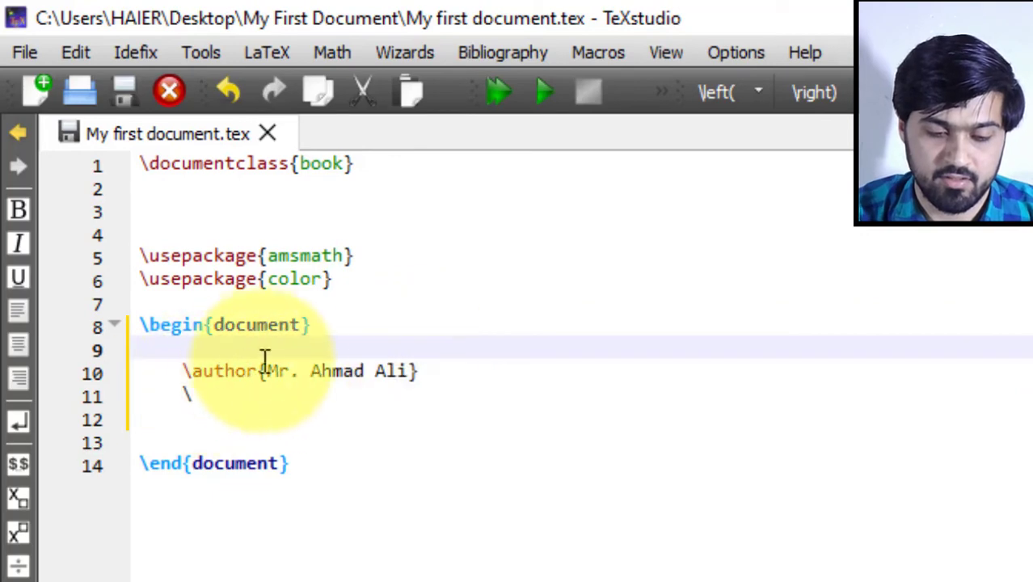
text(\title)
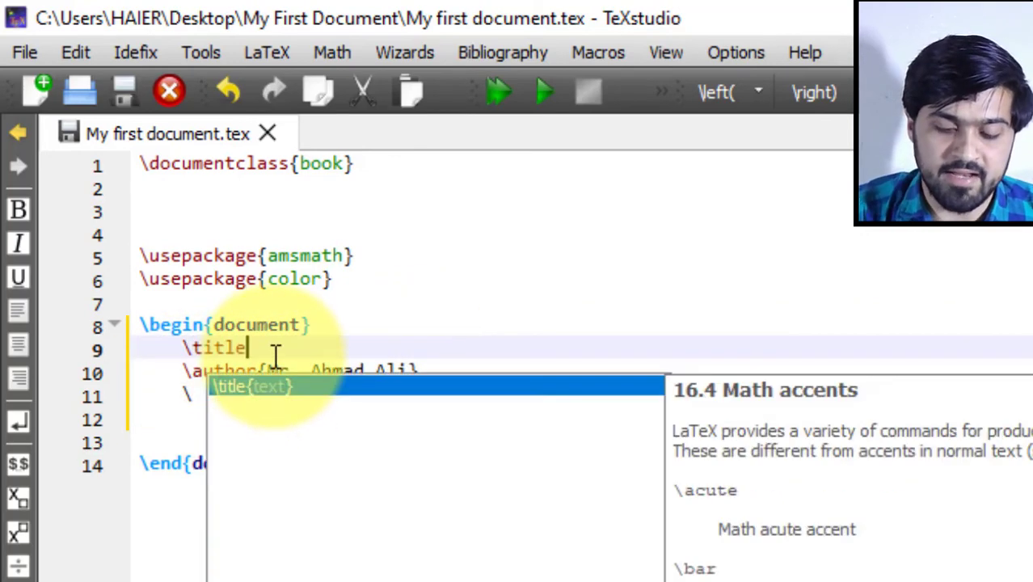
text({)
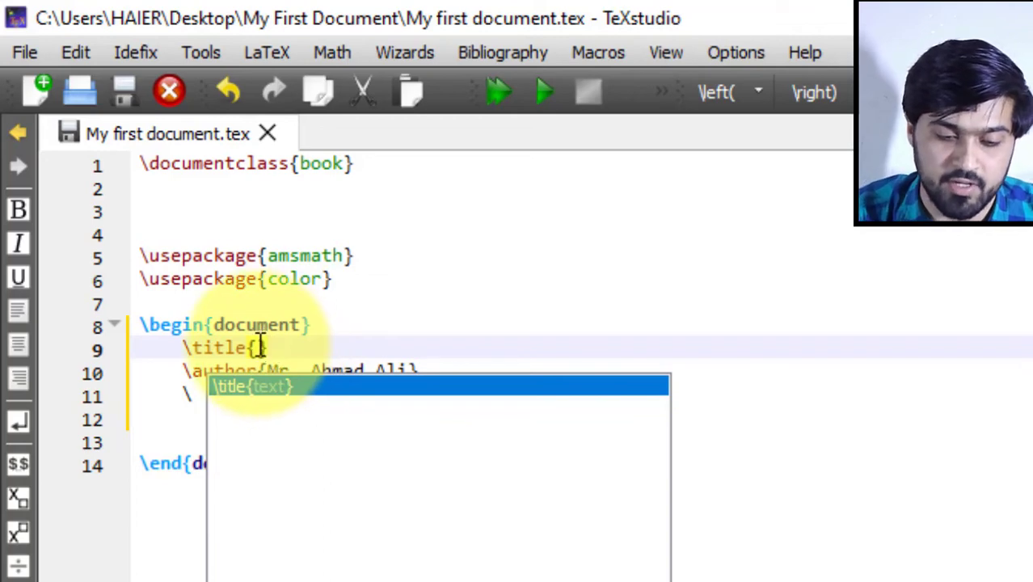
click(261, 348)
key(BackSpace)
key(BackSpace)
key(BackSpace)
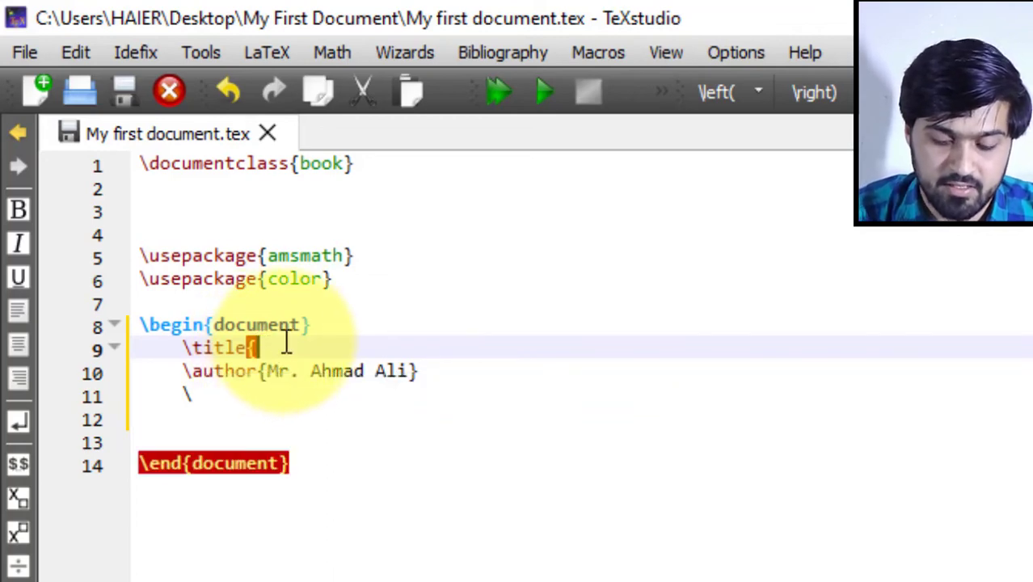
text(e)
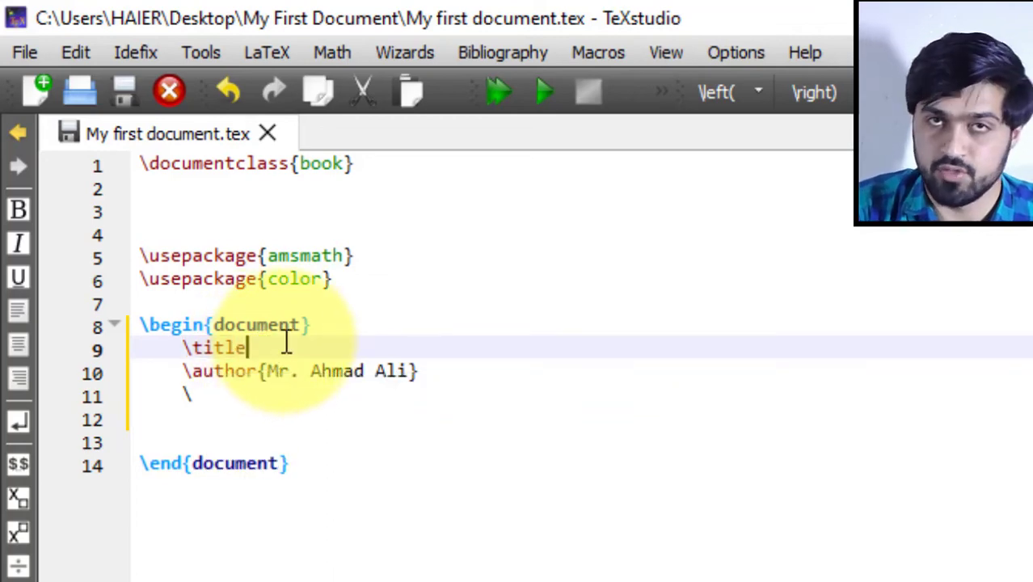
text({})
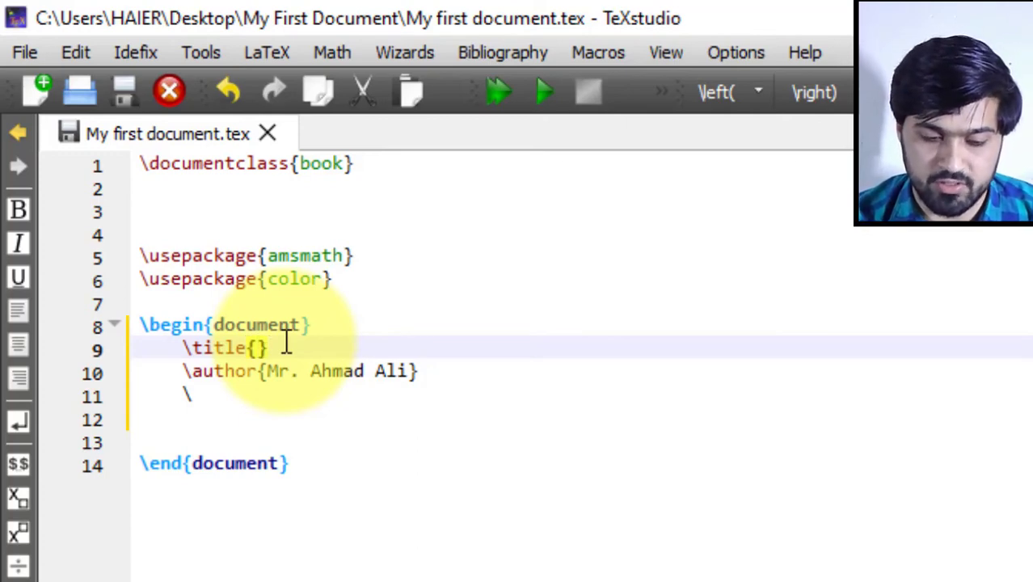
text(This is Latex )
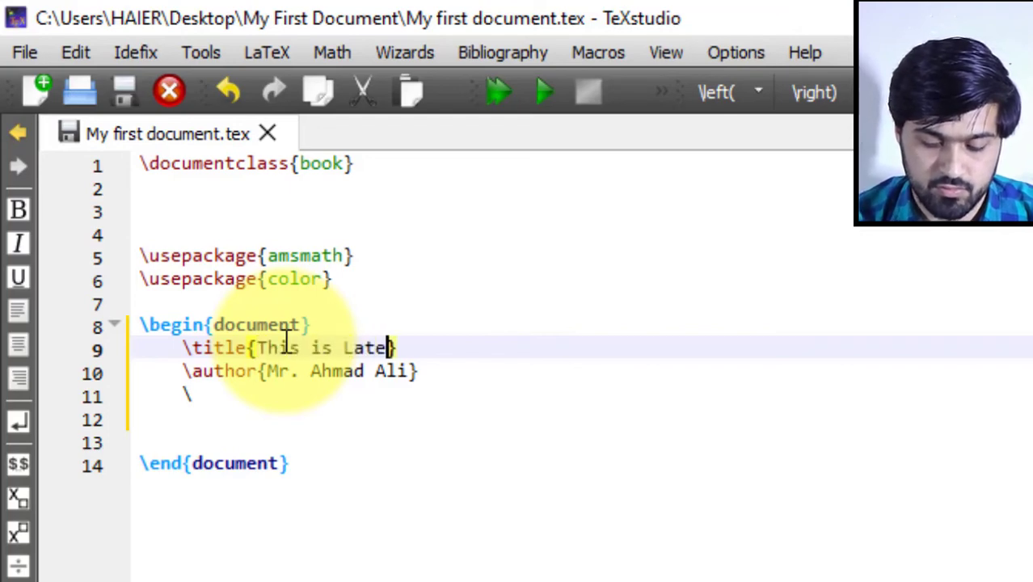
text(Tutor)
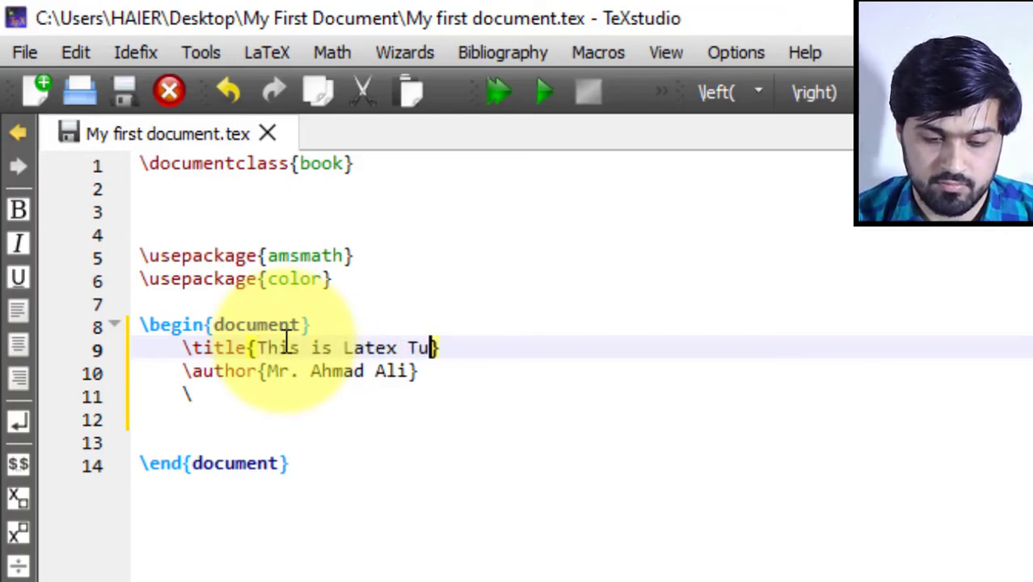
text(ai)
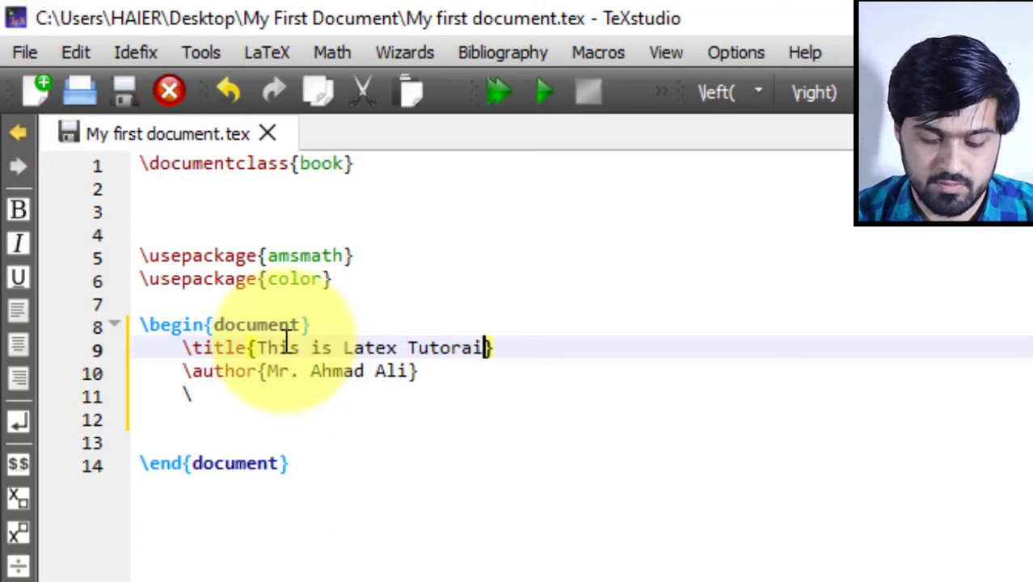
key(BackSpace)
text(ial Series)
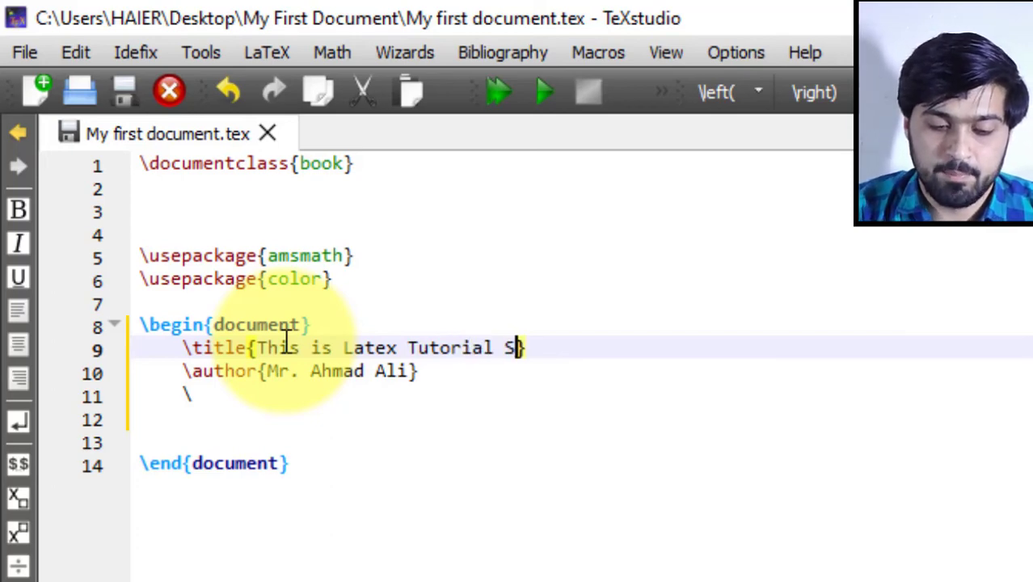
Remove the stray backslash below the author line, keeping one empty line for the next command.
click(489, 363)
key(Return)
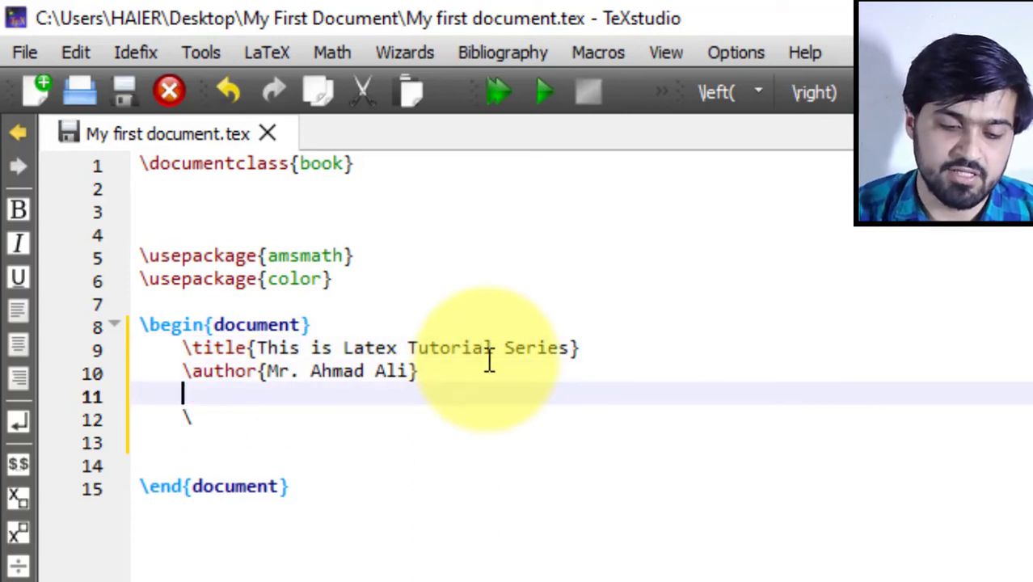
click(251, 410)
key(BackSpace)
key(BackSpace)
key(BackSpace)
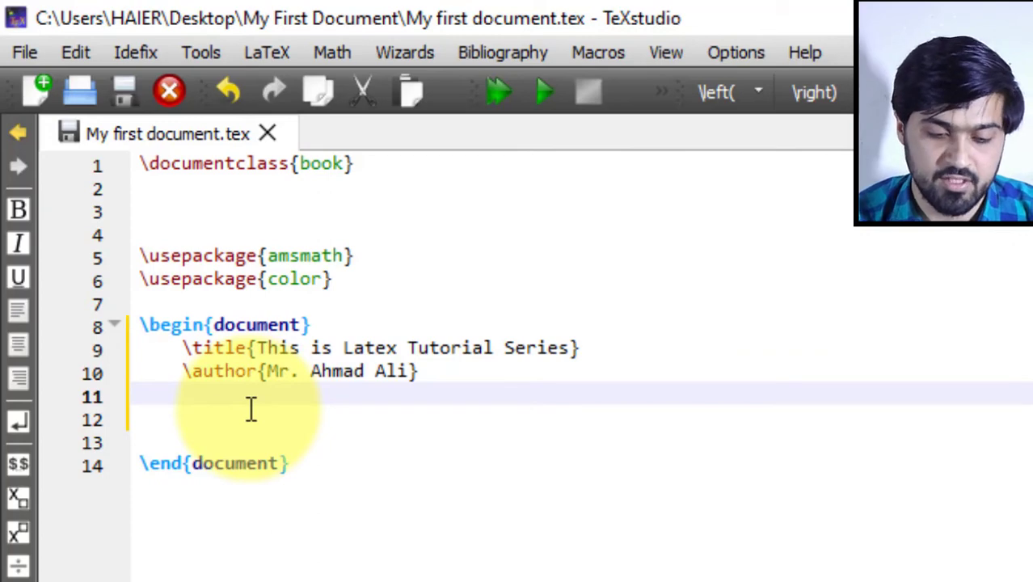
Add \date{\today} on line 11 below the author line and save the document.
text(\)
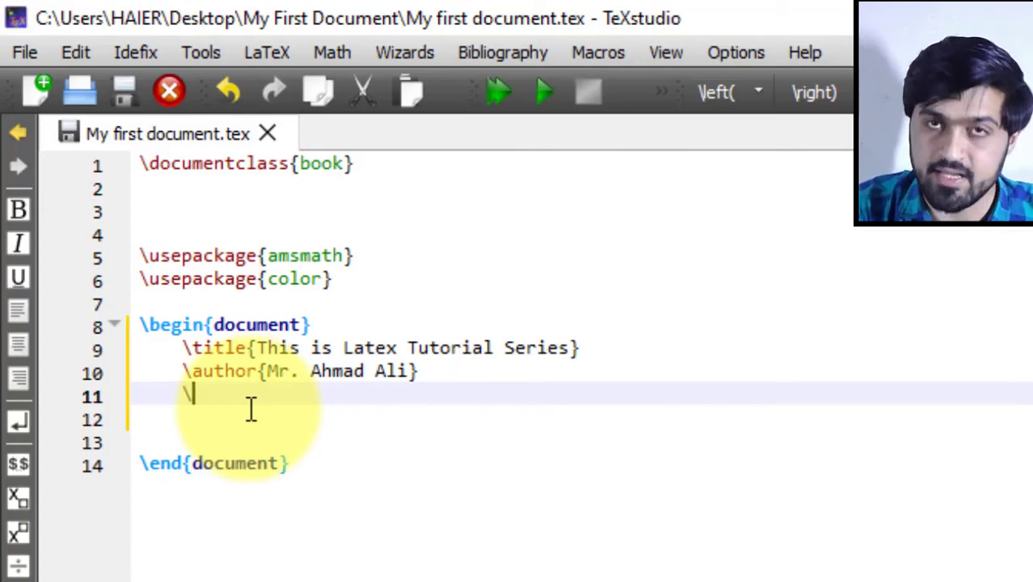
text(date)
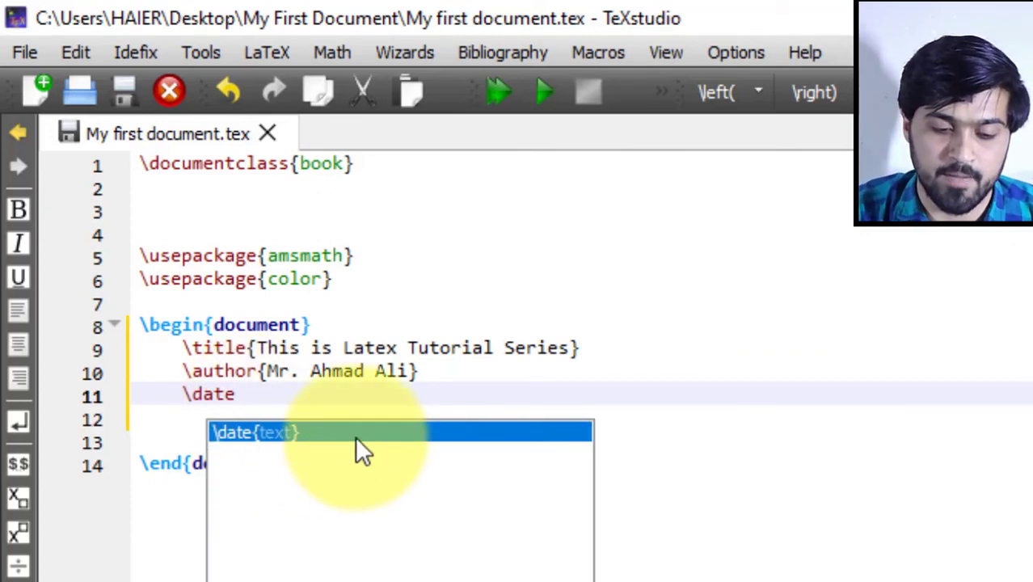
click(361, 438)
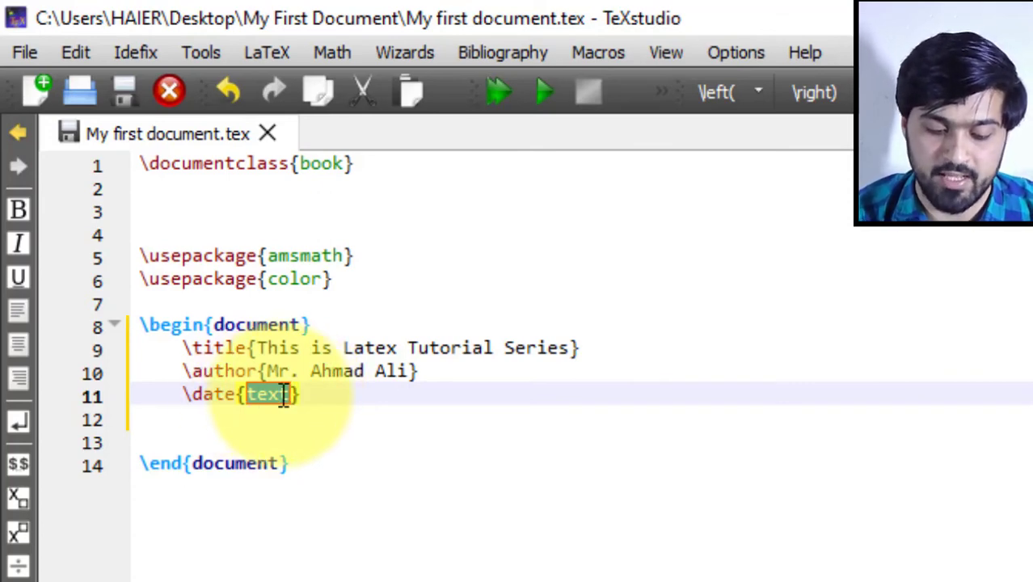
text(\)
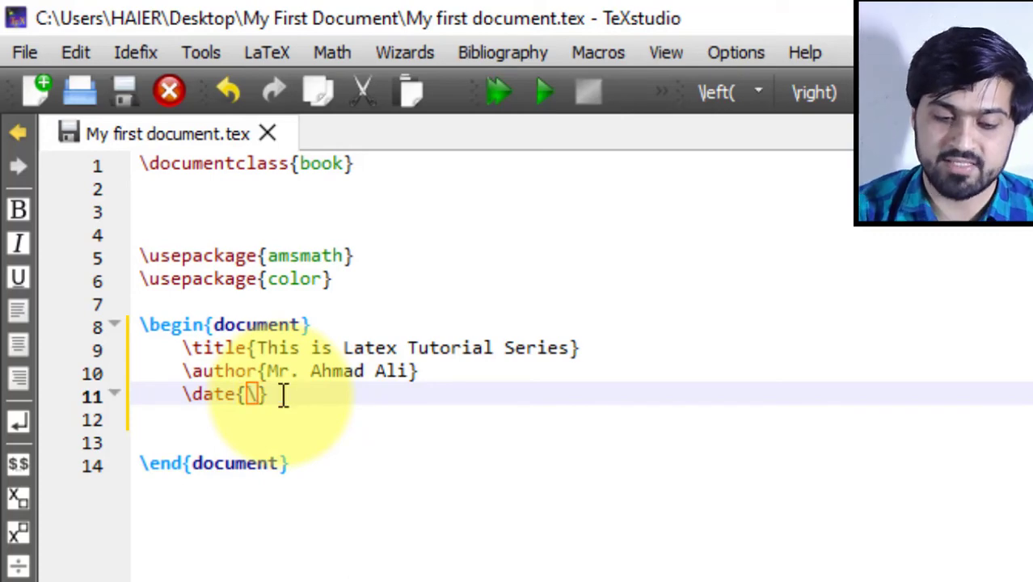
text(to)
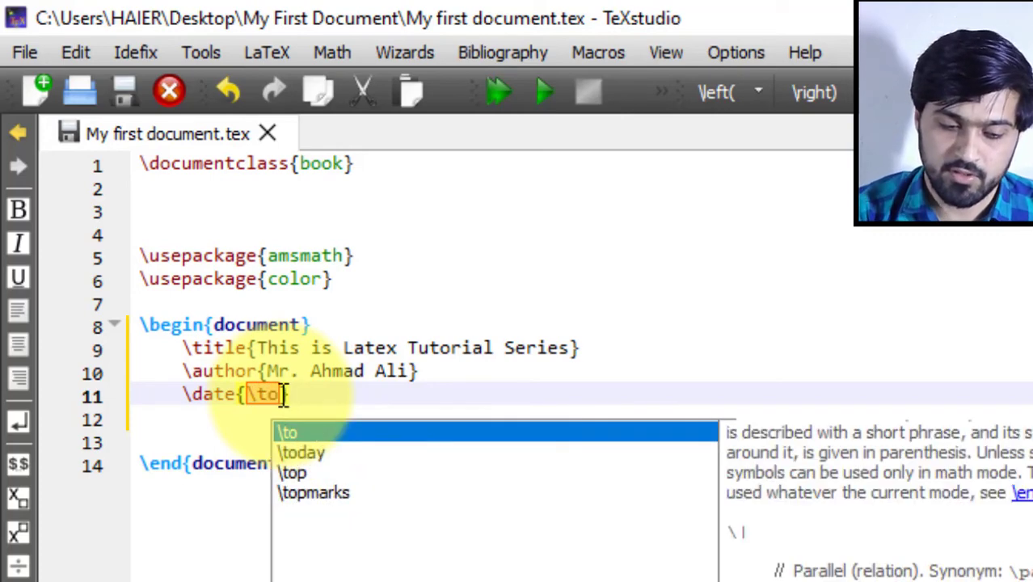
text(day)
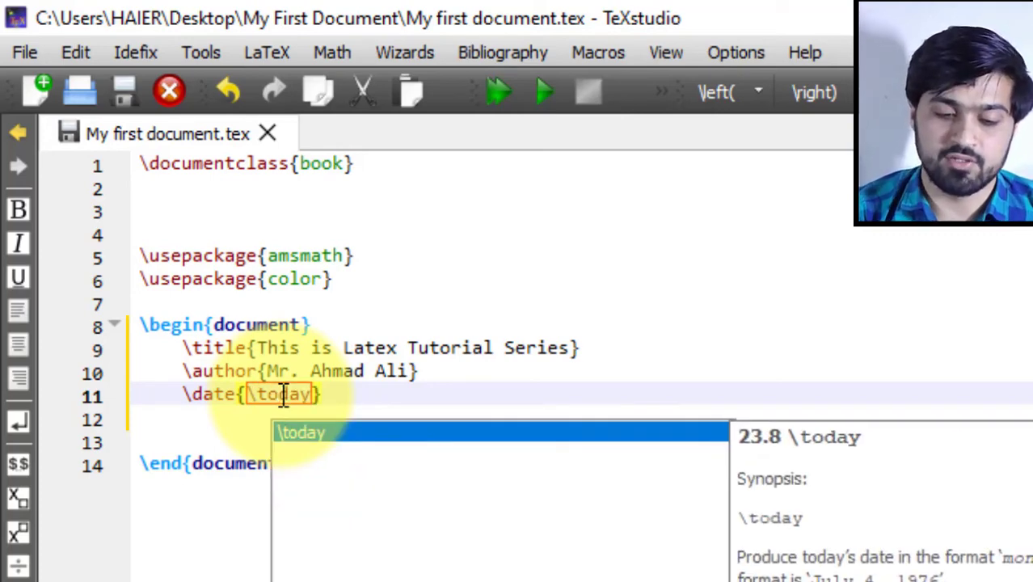
key(Return)
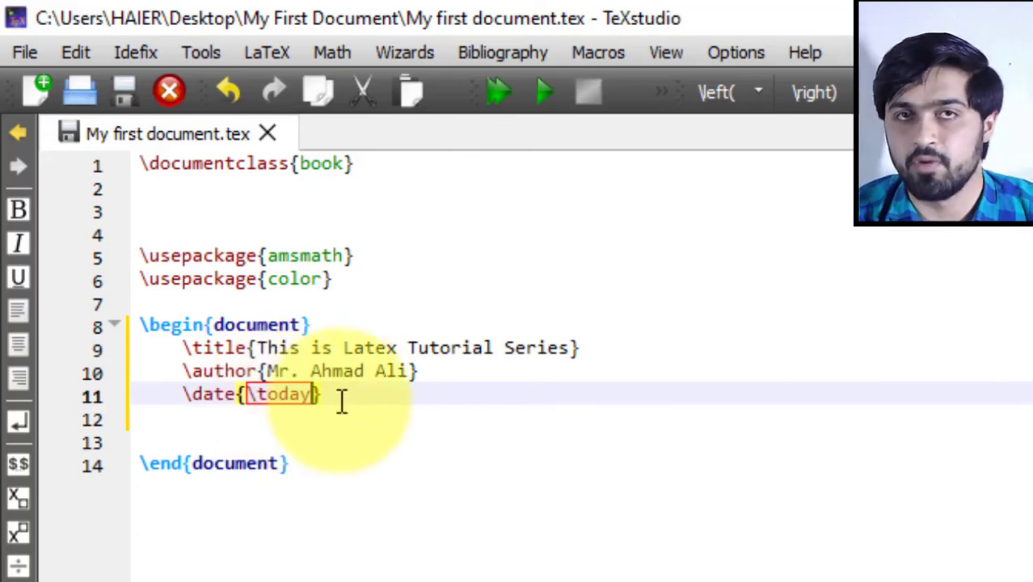
click(386, 410)
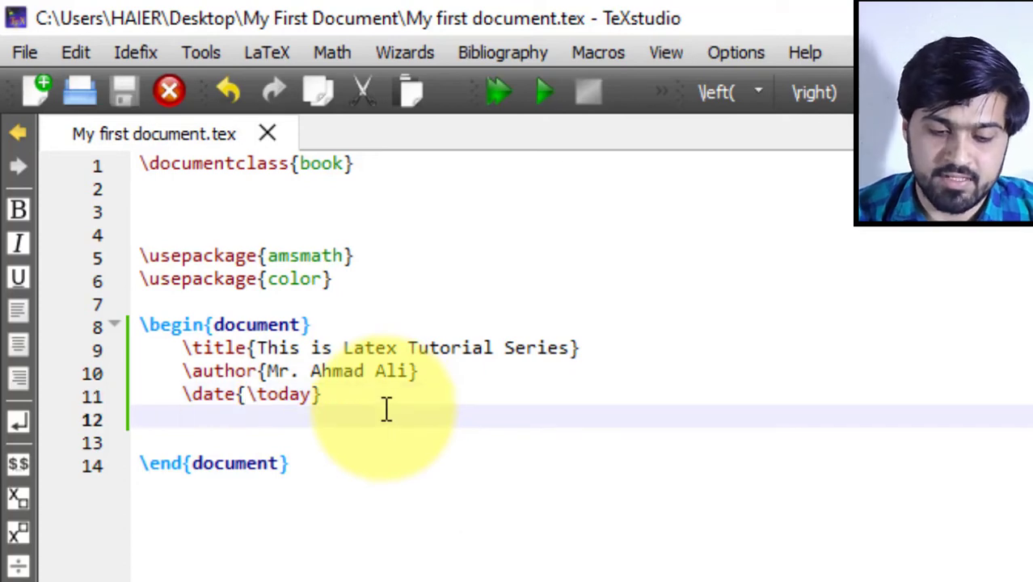
Add the \maketitle command on a new line below the date line.
click(363, 396)
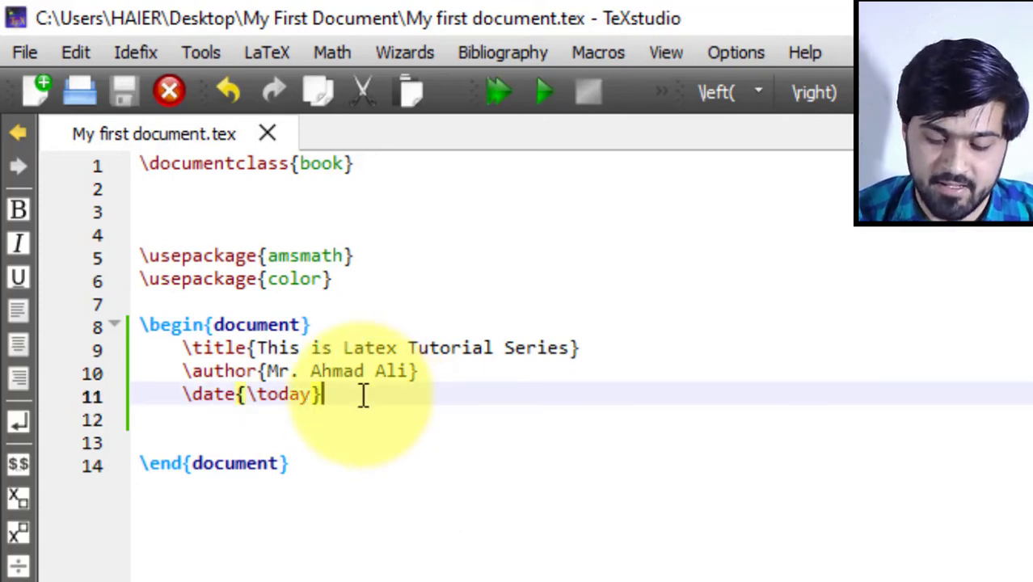
key(Return)
text(\mak)
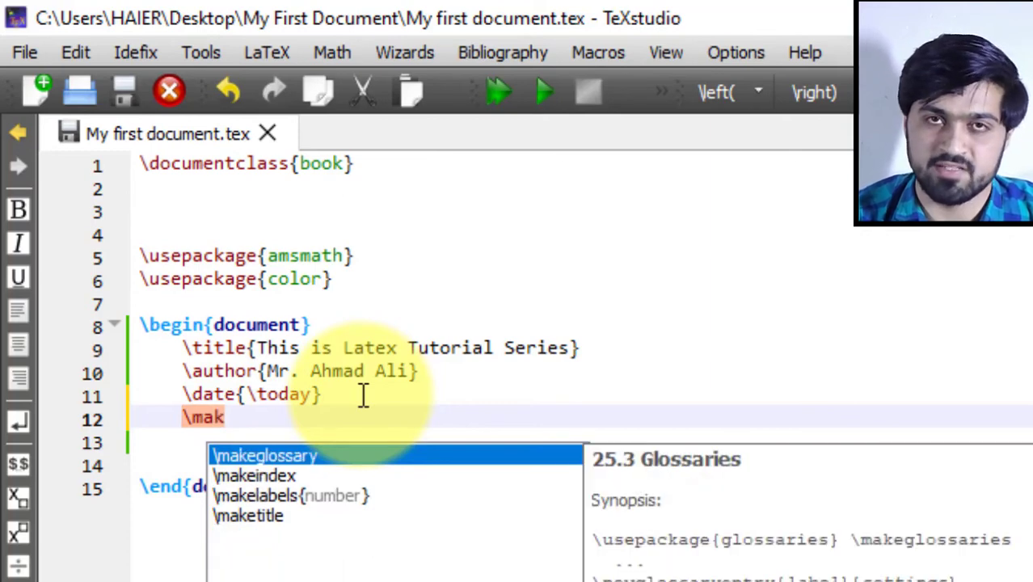
text(etitle)
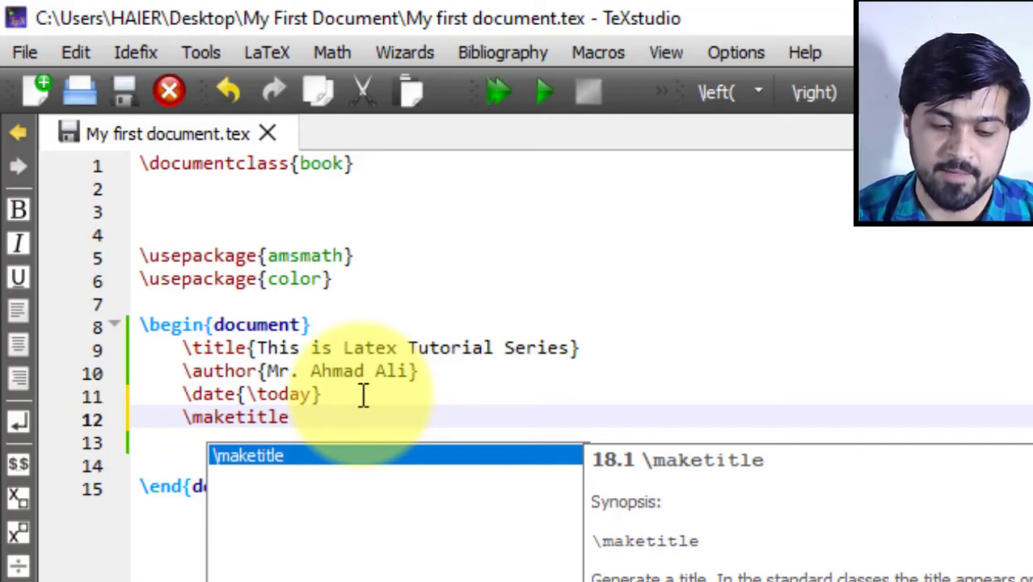
key(Escape)
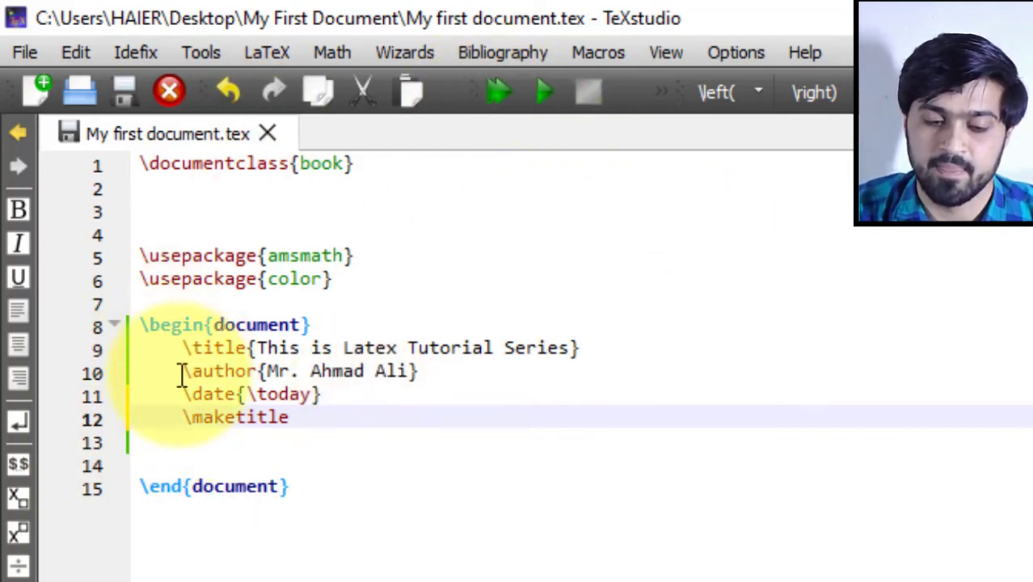
Build the document and inspect the title, author and date in the PDF preview with the magnifier.
click(498, 91)
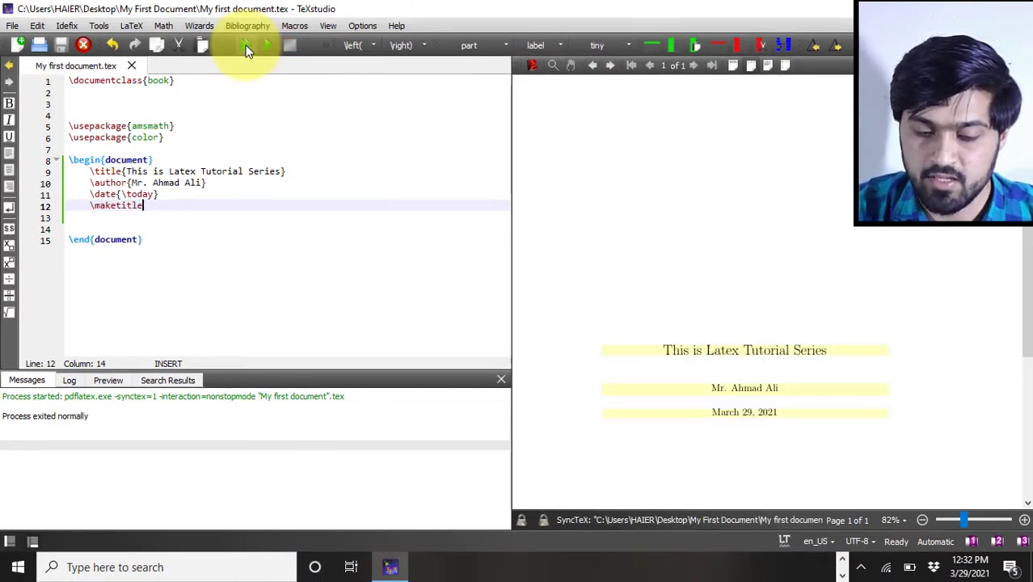
scroll(1023, 239, down, 2)
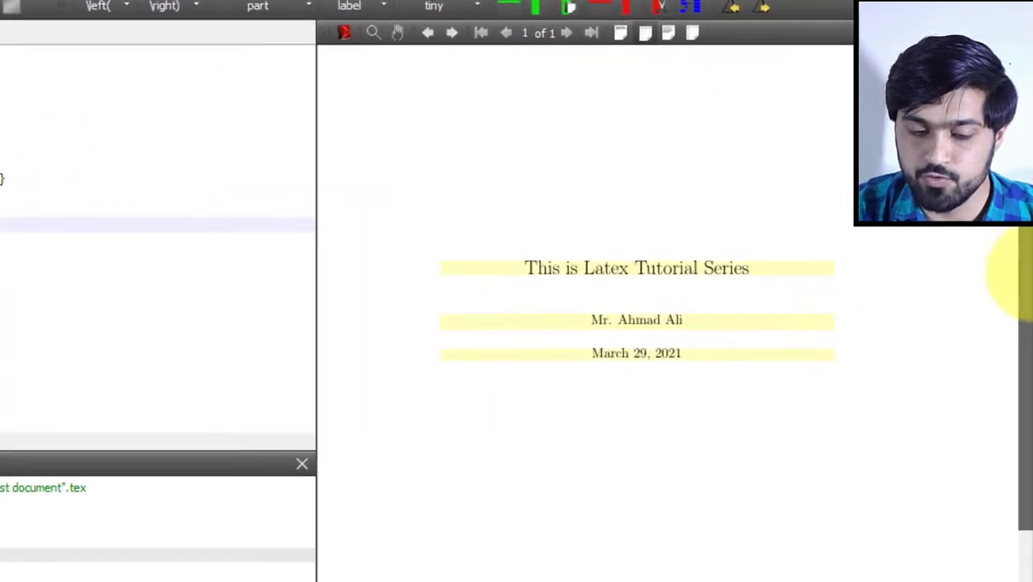
drag(489, 283, 649, 328)
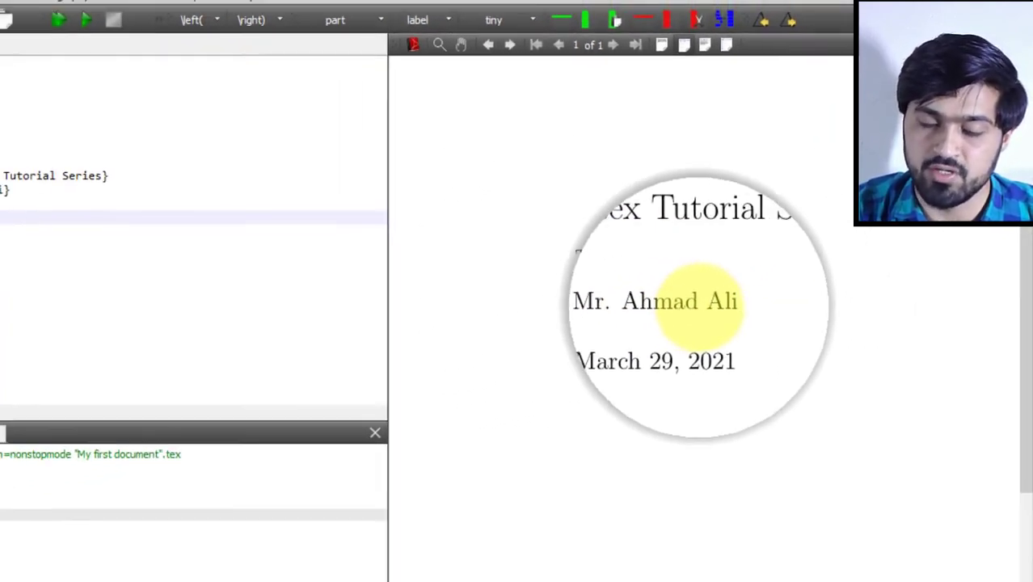
drag(700, 307, 675, 338)
drag(745, 301, 756, 300)
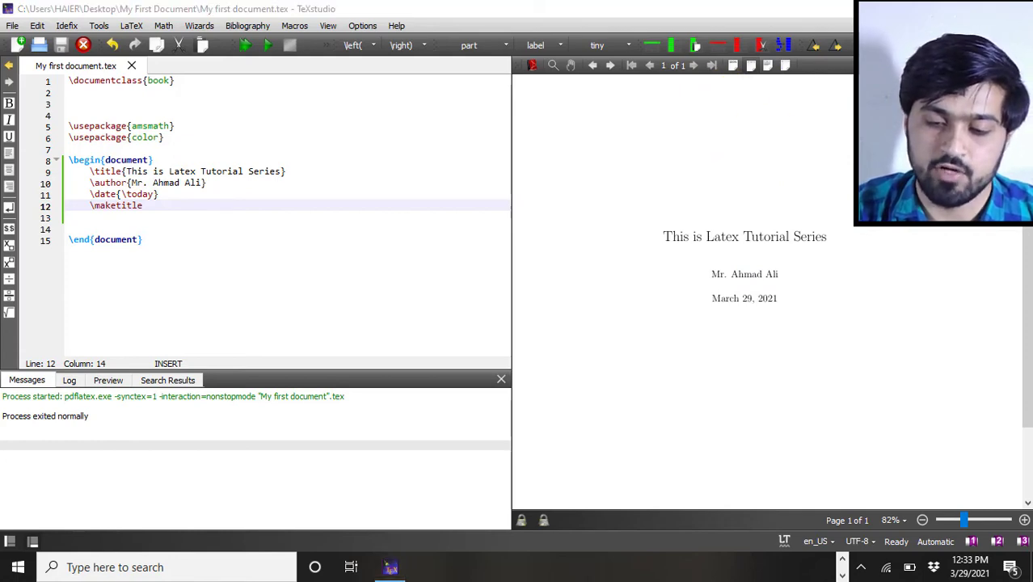
Switch to the My First Document folder and open the PDF "My first document" in Adobe Reader.
click(390, 567)
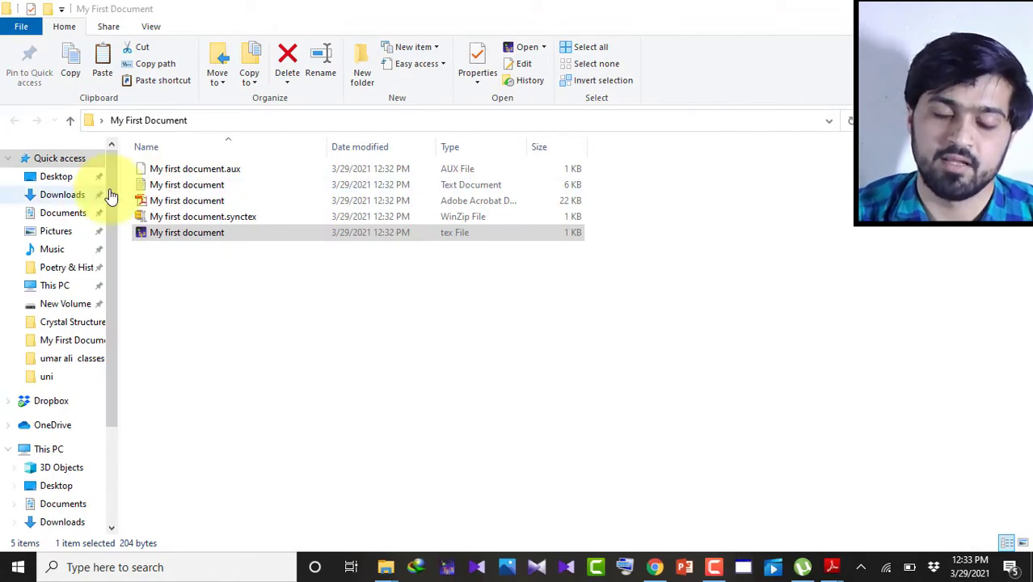
click(179, 204)
double_click(180, 203)
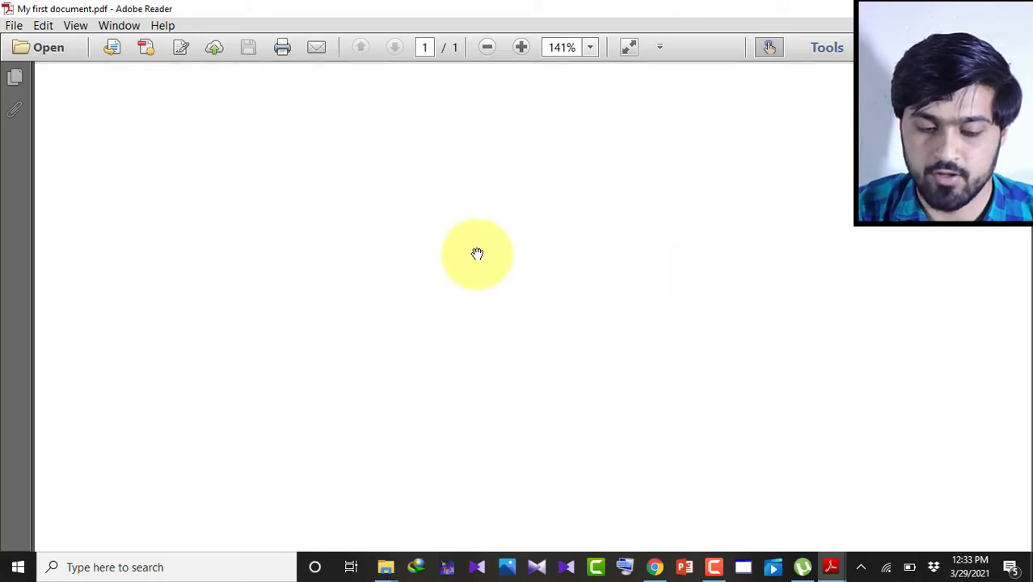
Examine the title, author and date on the page of My first document.pdf at closer and wider zoom.
scroll(477, 254, down, 5)
scroll(477, 254, down, 2)
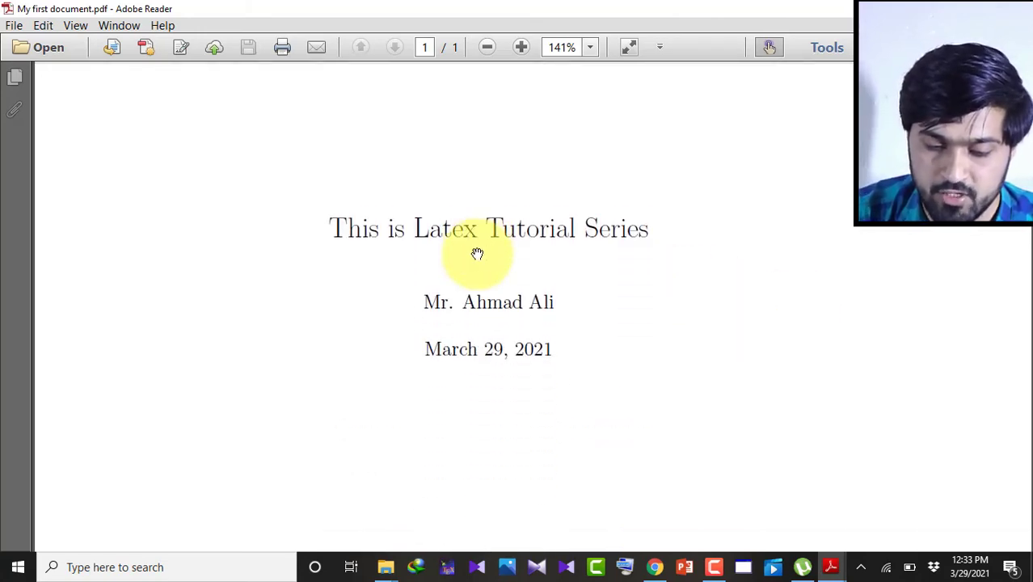
scroll(477, 254, up, 3)
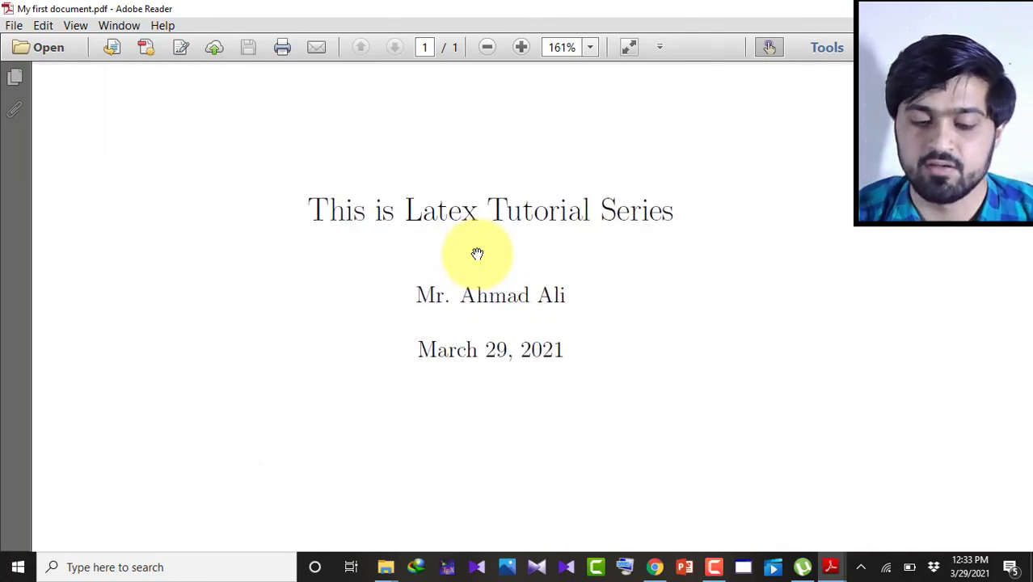
scroll(477, 254, down, 3)
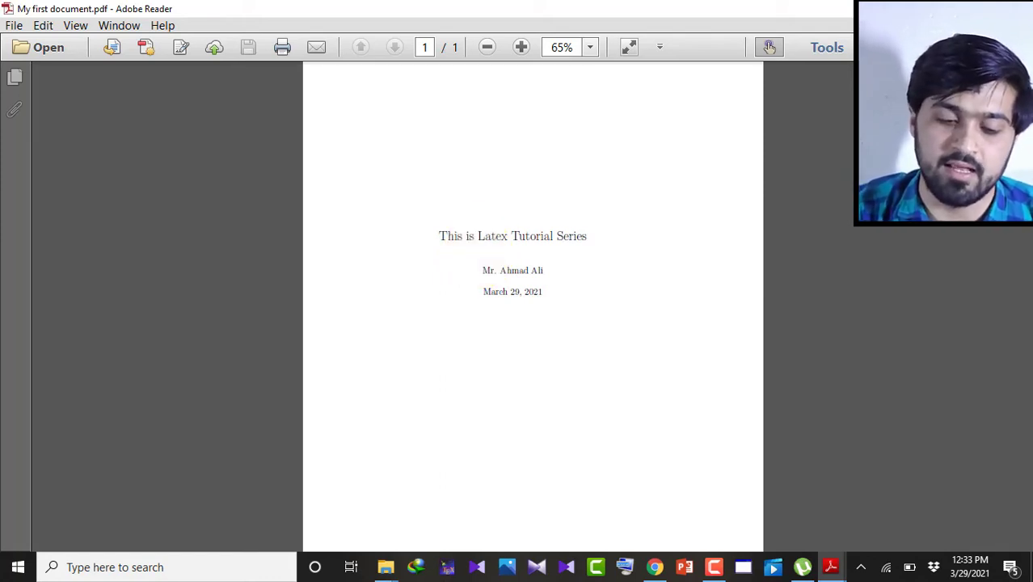
Switch to LaTeX Book.pdf and look back through its pages from section 2.2 Creating a Title to Chapter 1.
key(alt+Tab)
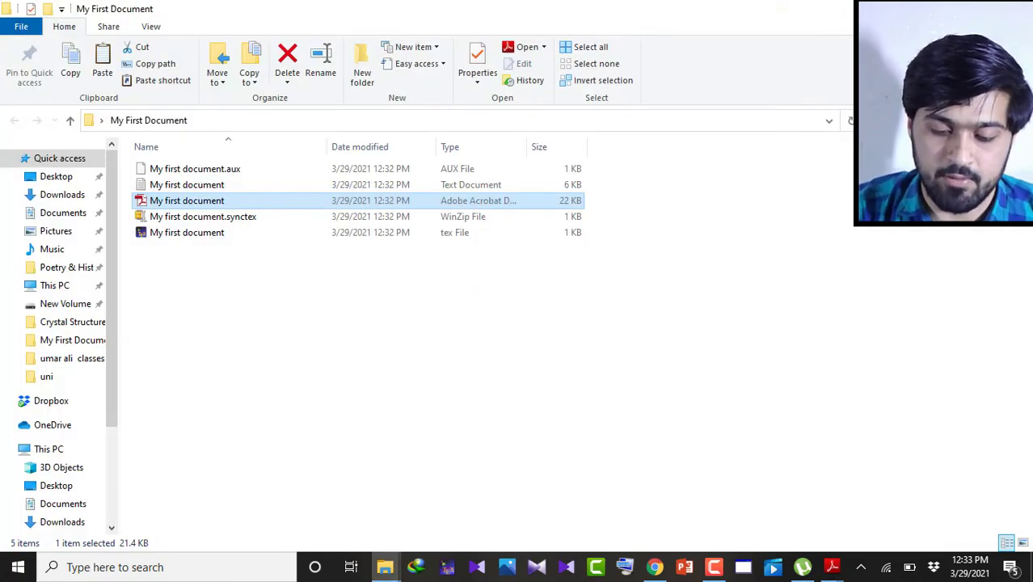
key(super+d)
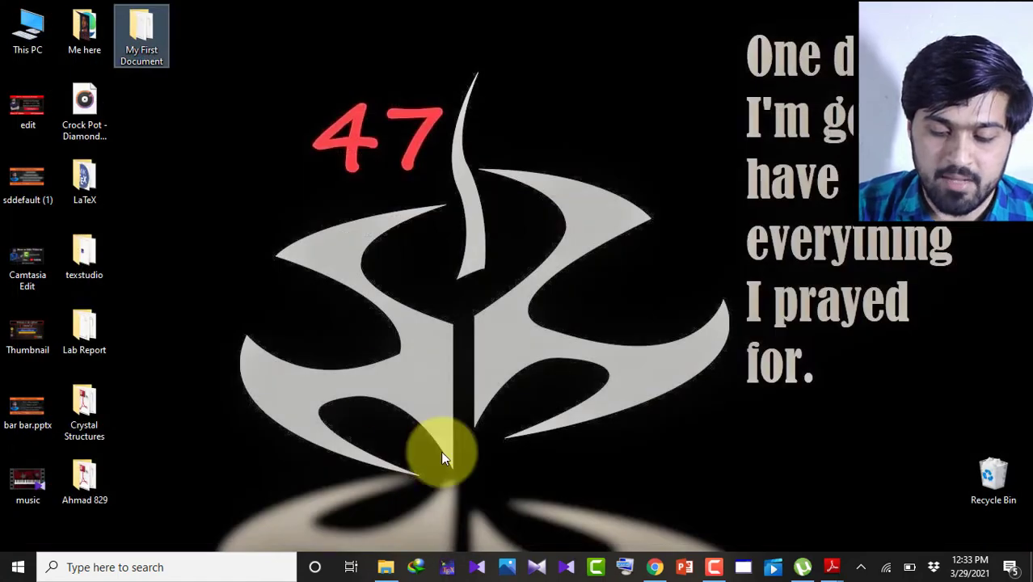
mouse_move(829, 566)
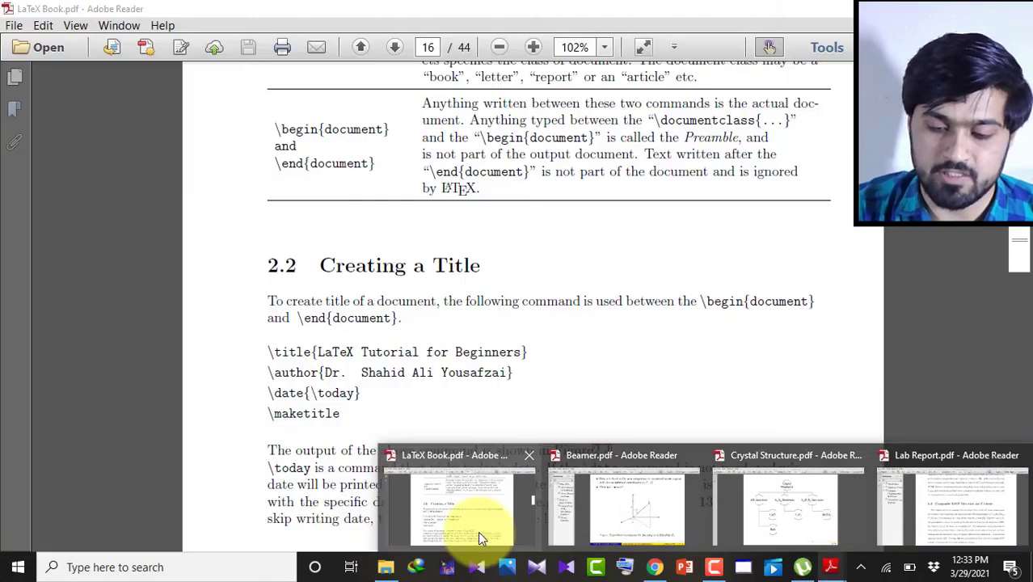
click(478, 531)
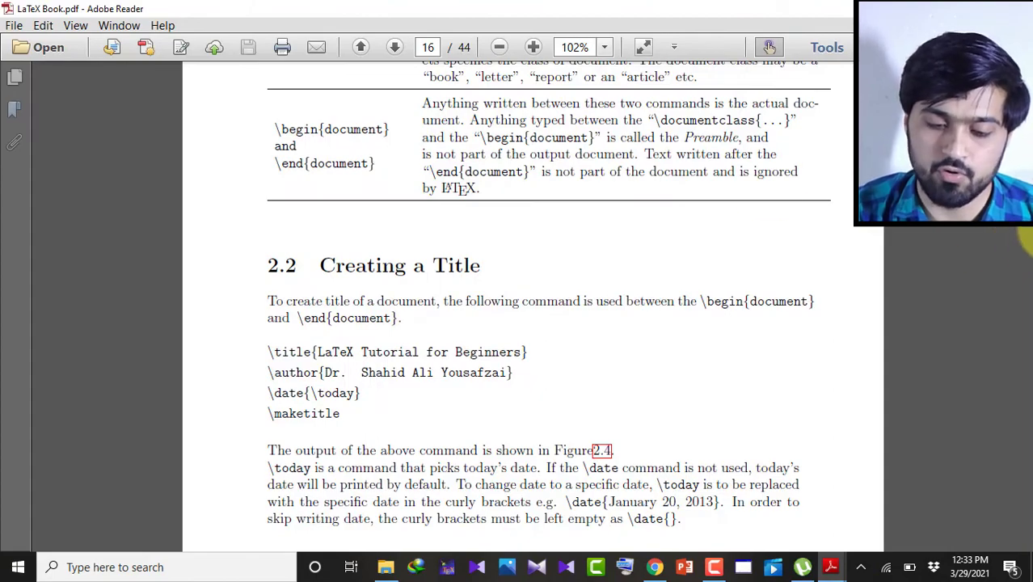
scroll(1031, 232, up, 2)
scroll(1030, 233, up, 10)
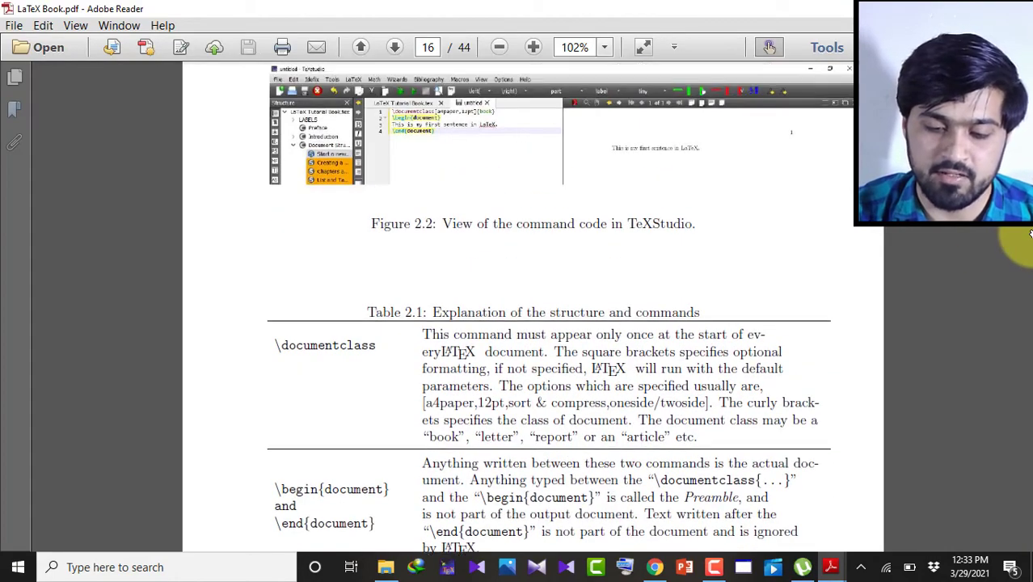
scroll(1030, 233, up, 15)
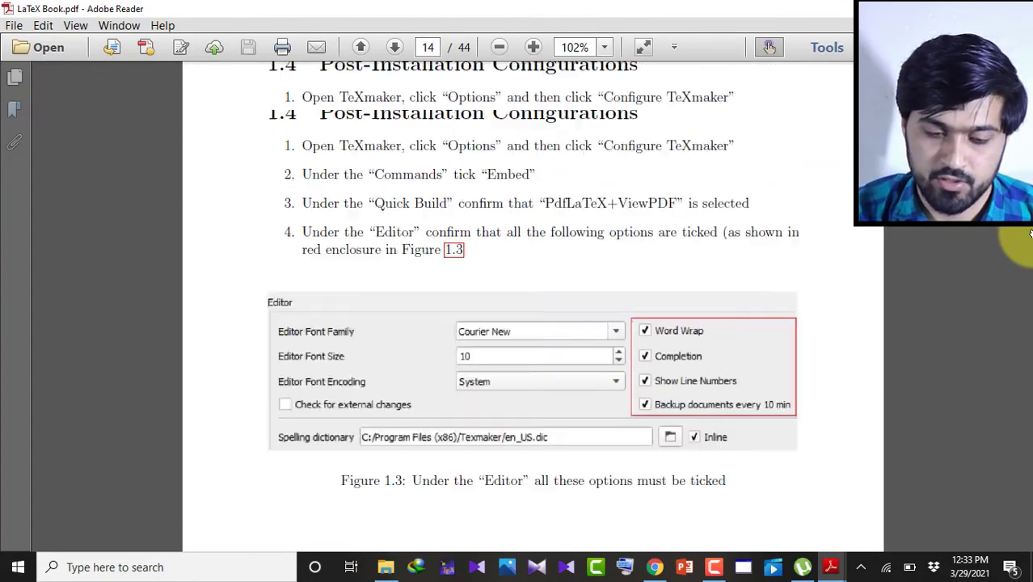
scroll(1030, 233, up, 15)
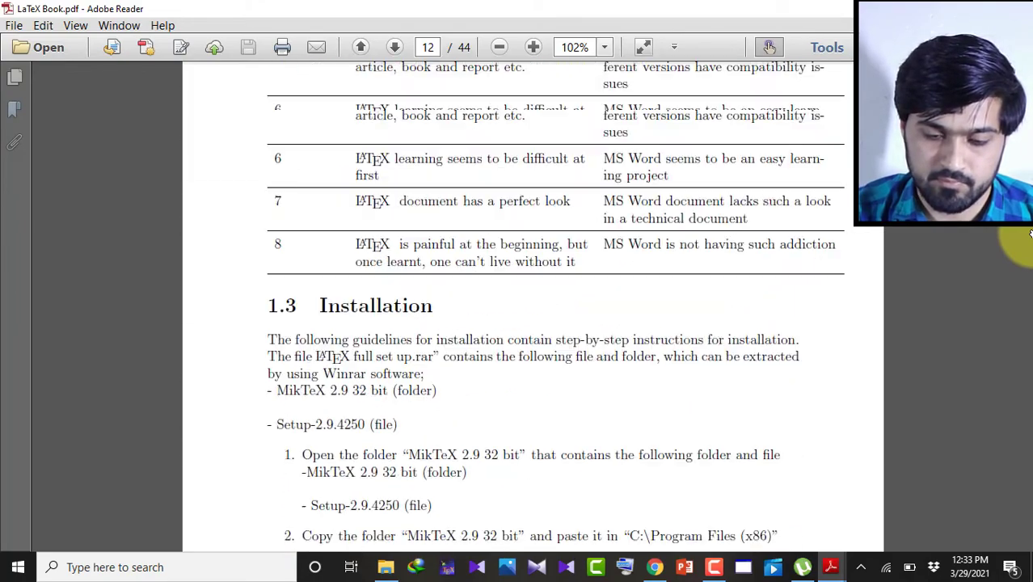
scroll(1030, 232, up, 15)
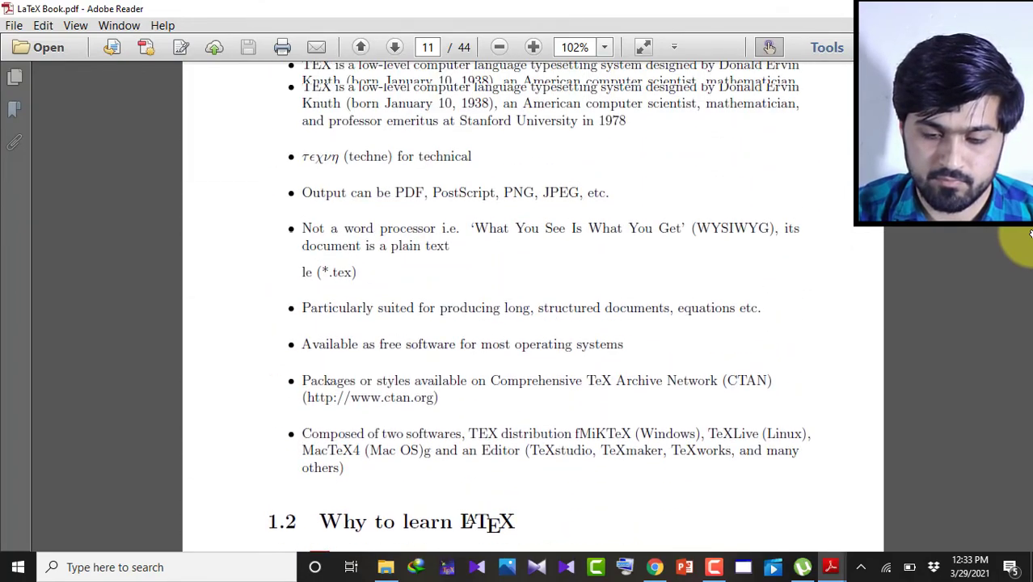
scroll(1030, 233, up, 15)
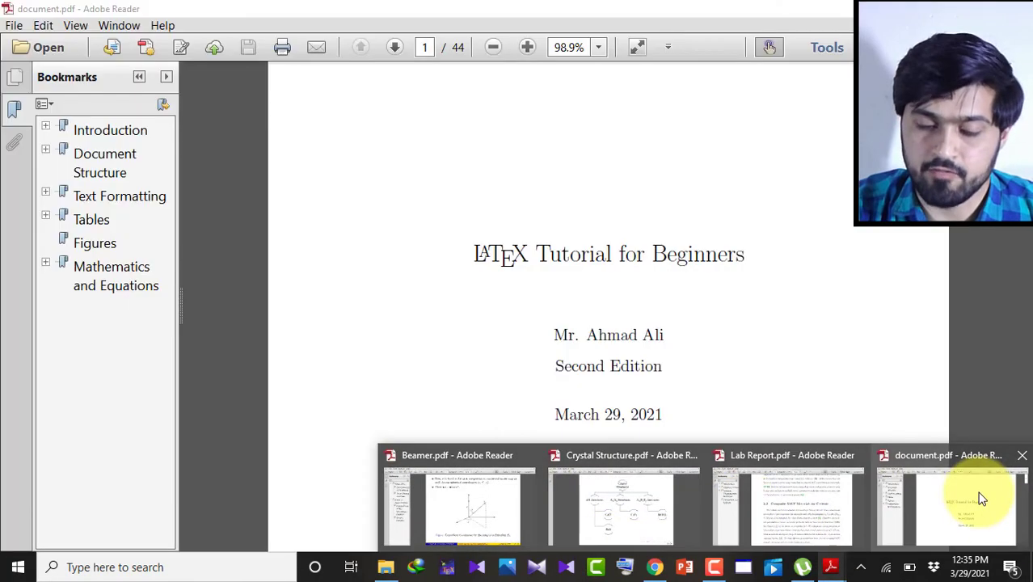
Switch to document.pdf and look through its title page, Contents, List of Figures, List of Tables and Preface.
click(980, 496)
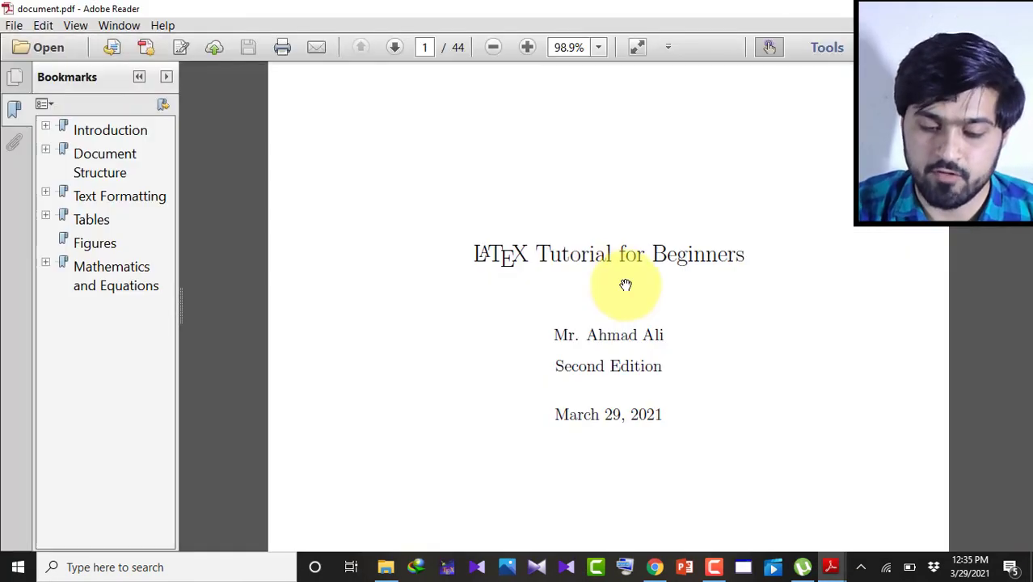
scroll(685, 271, down, 10)
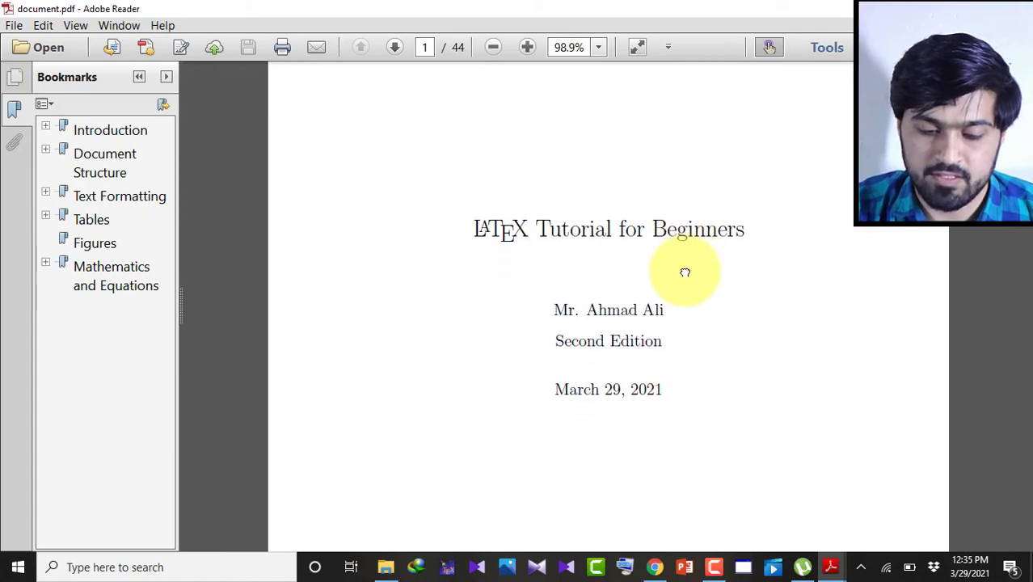
scroll(685, 272, down, 15)
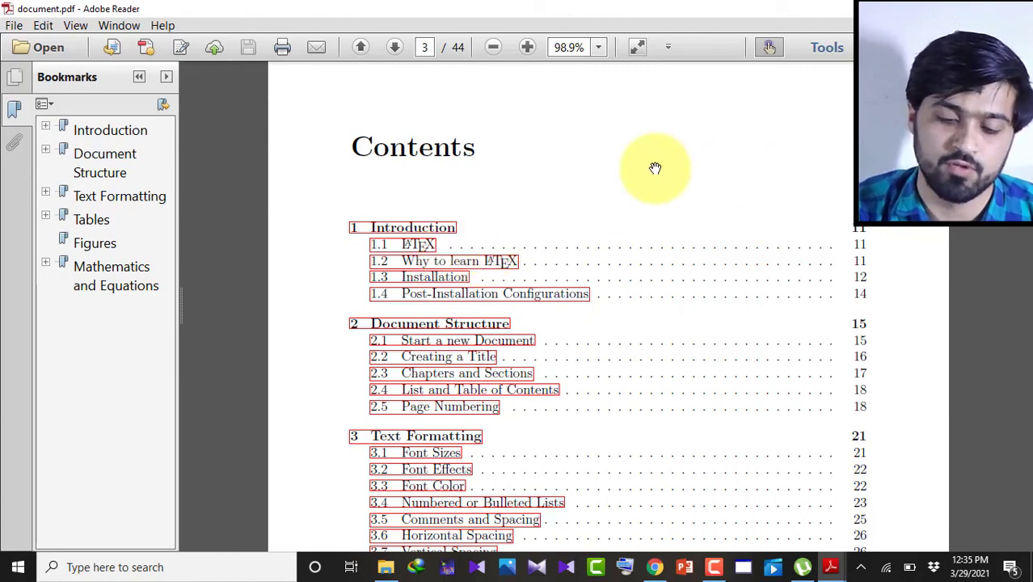
scroll(655, 167, down, 8)
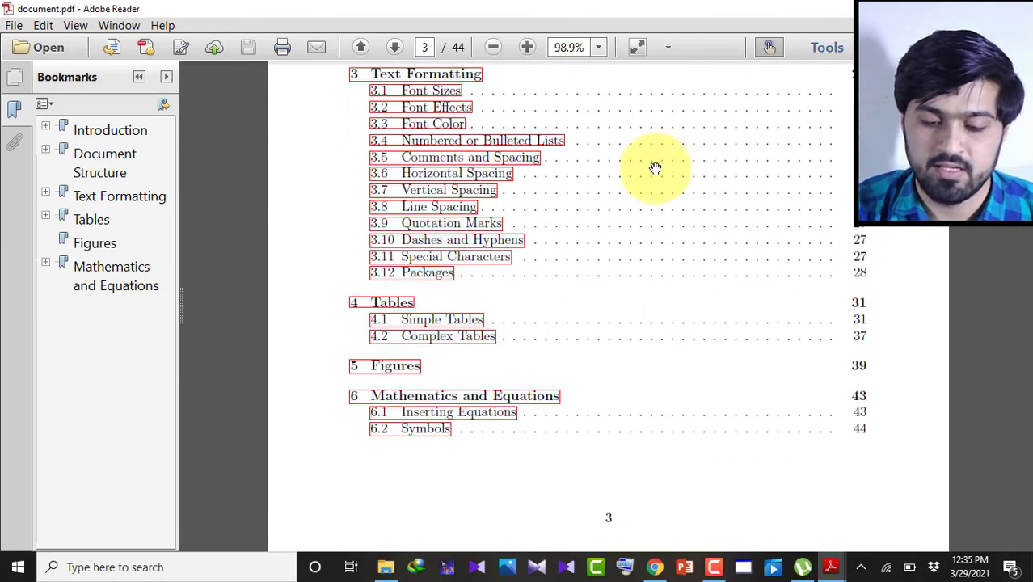
scroll(655, 167, down, 6)
scroll(655, 167, down, 15)
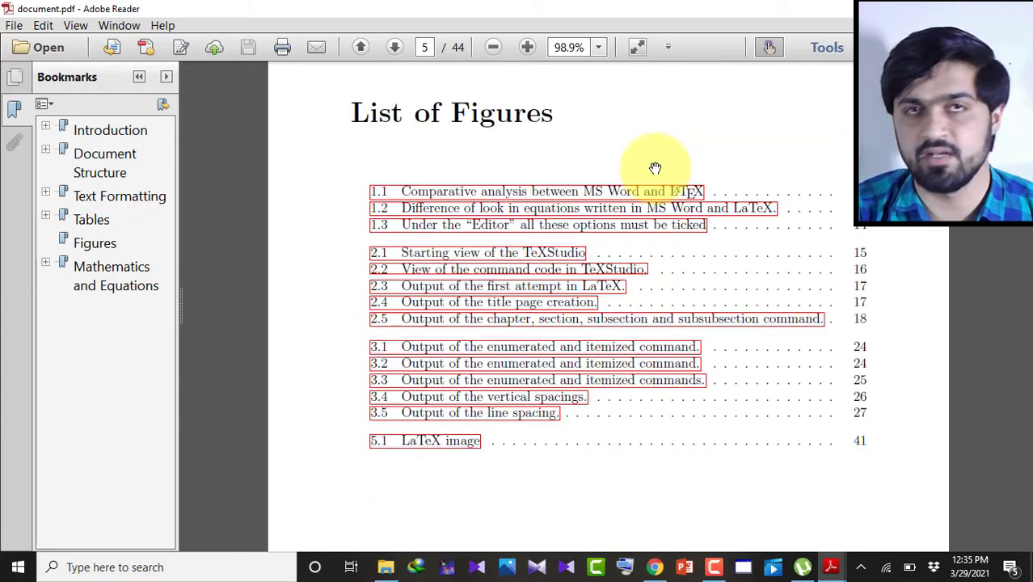
scroll(655, 167, down, 12)
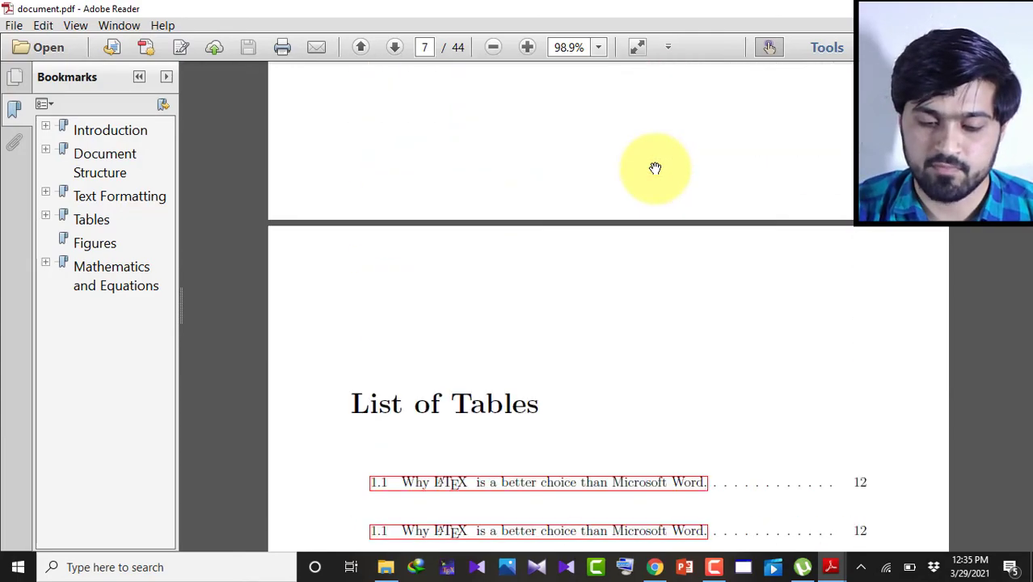
scroll(655, 168, down, 10)
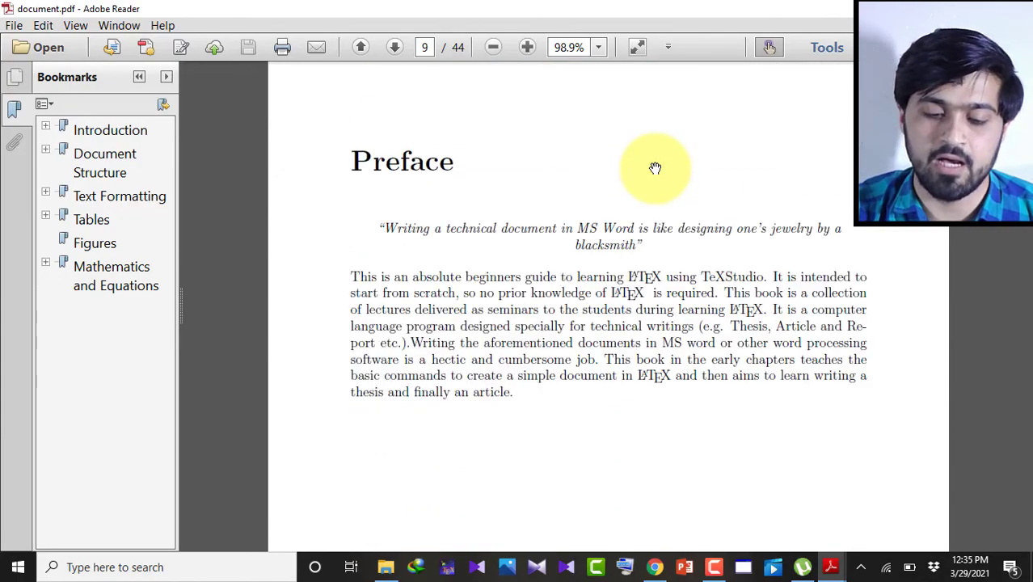
Read through Chapter 1 Introduction, from section 1.1 to section 1.4 Post-Installation Configurations.
scroll(655, 167, down, 12)
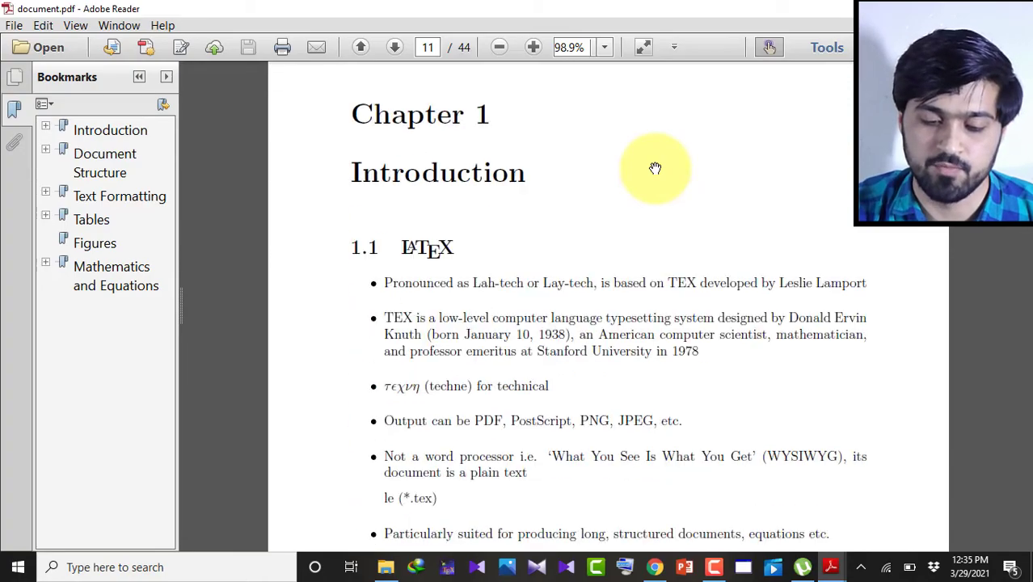
scroll(655, 168, down, 15)
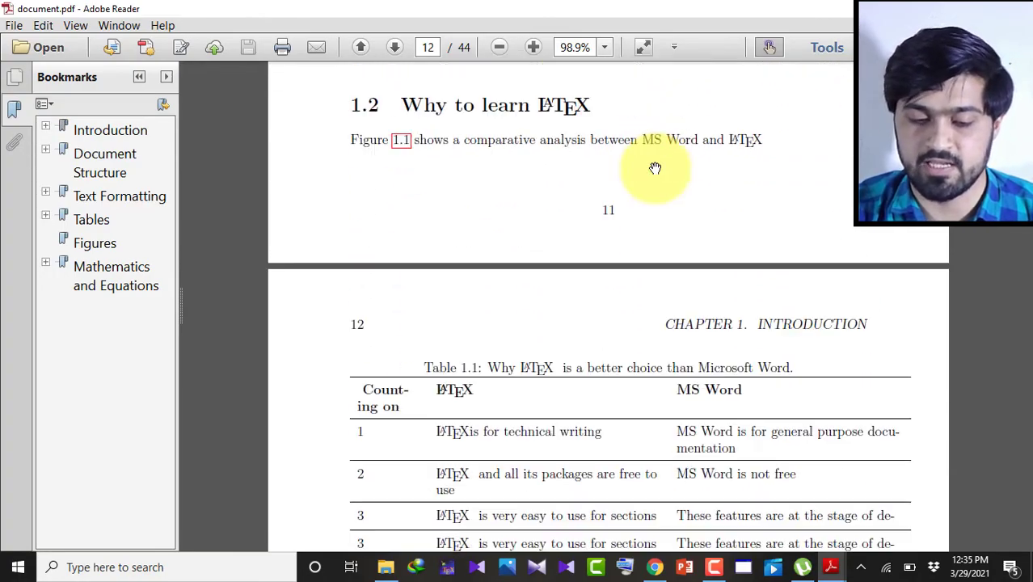
scroll(655, 168, down, 10)
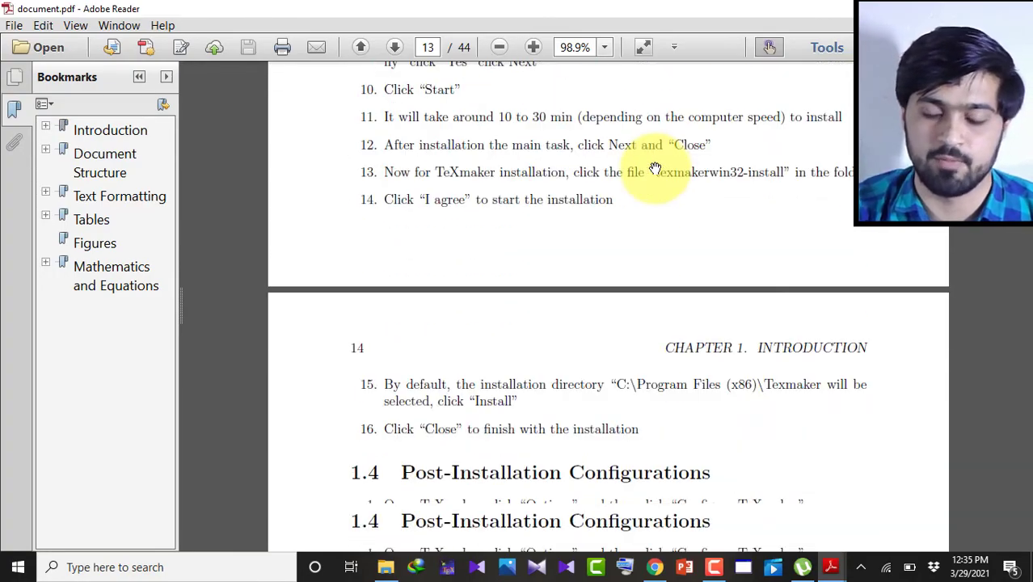
scroll(655, 167, down, 1)
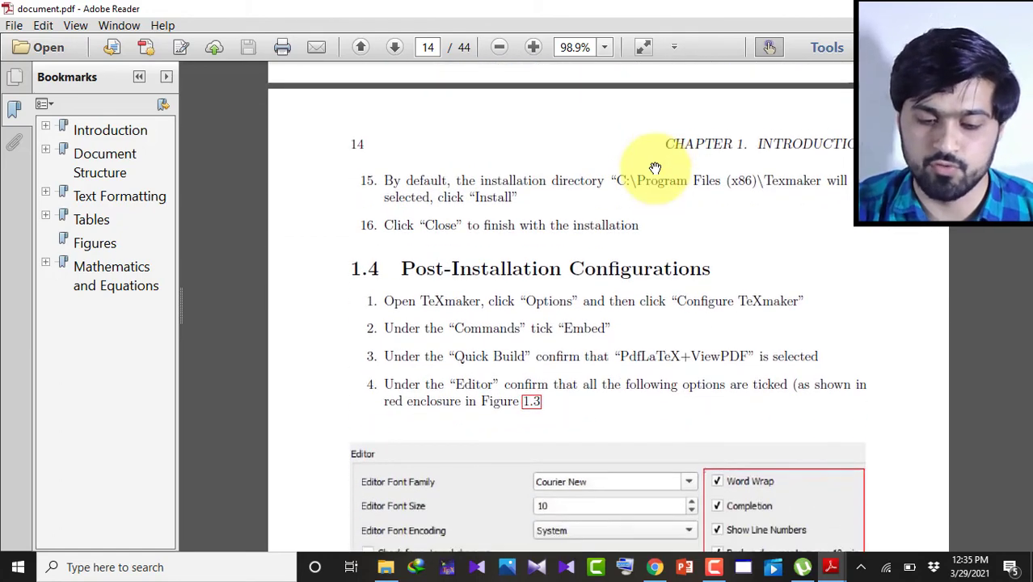
scroll(655, 167, down, 10)
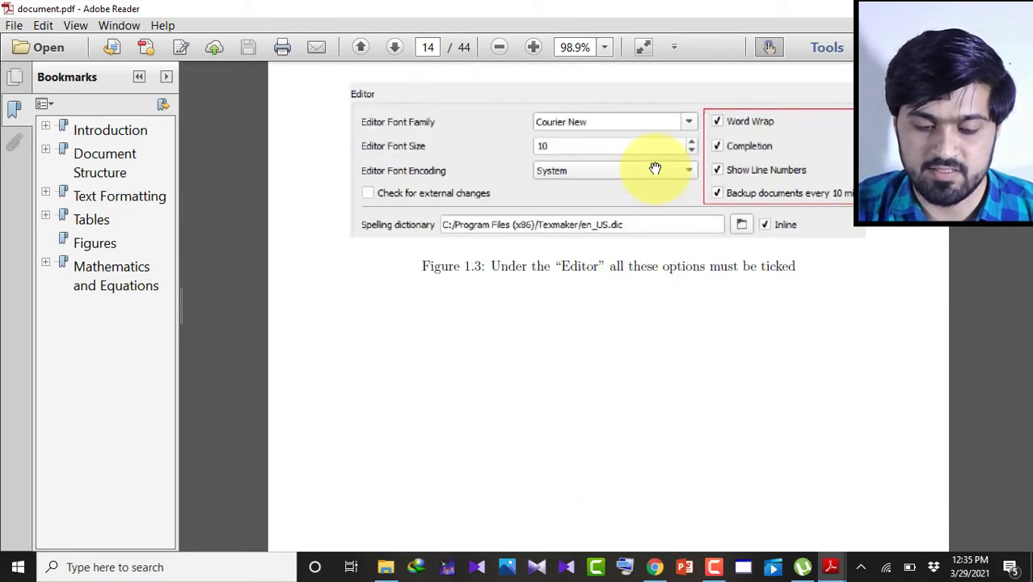
scroll(655, 167, down, 15)
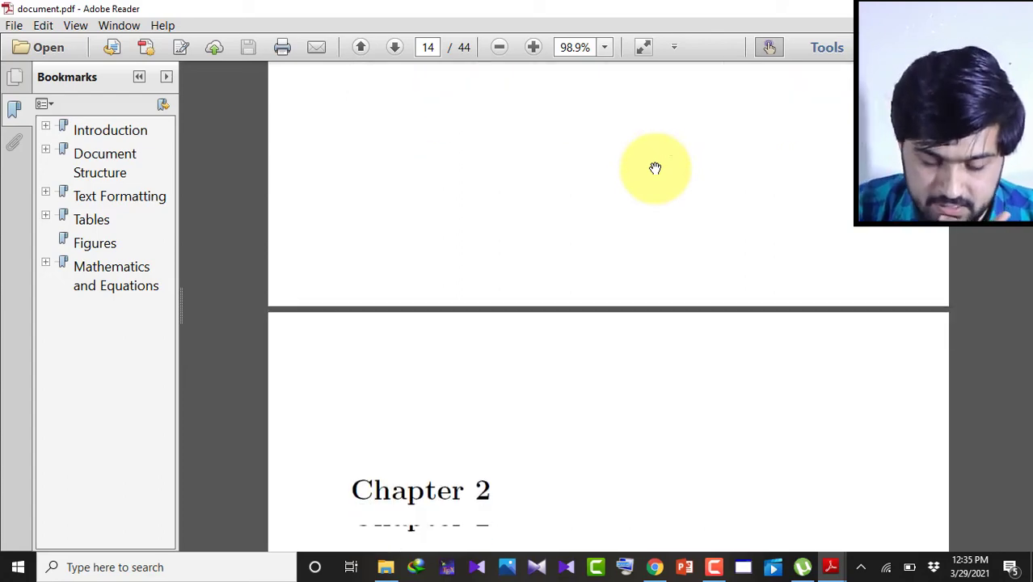
Review Chapter 2 Document Structure, covering section 2.1 Start a new Document, Table 2.1 and section 2.2 Creating a Title.
scroll(655, 167, down, 3)
scroll(655, 168, up, 3)
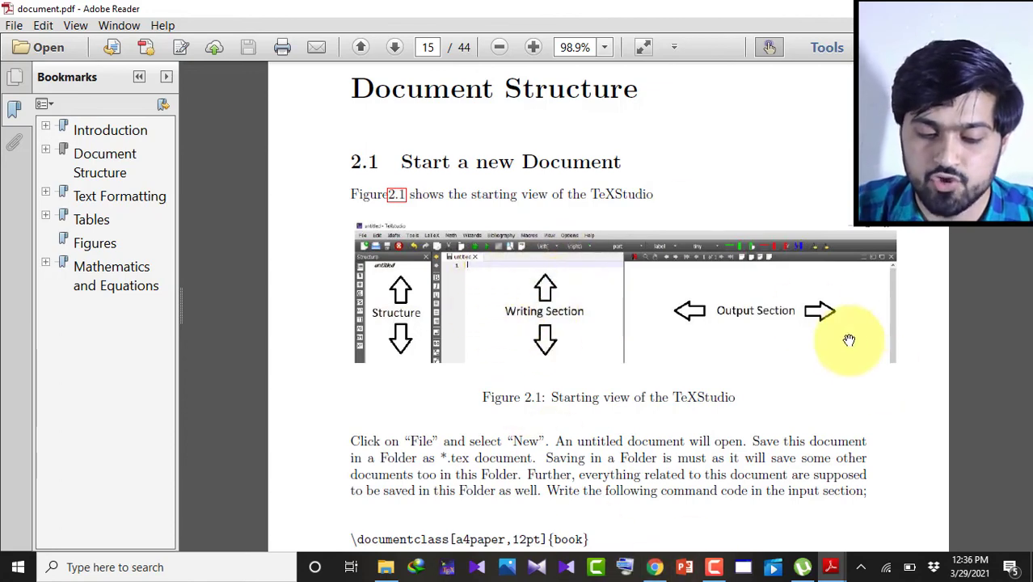
scroll(768, 312, down, 3)
scroll(768, 304, down, 3)
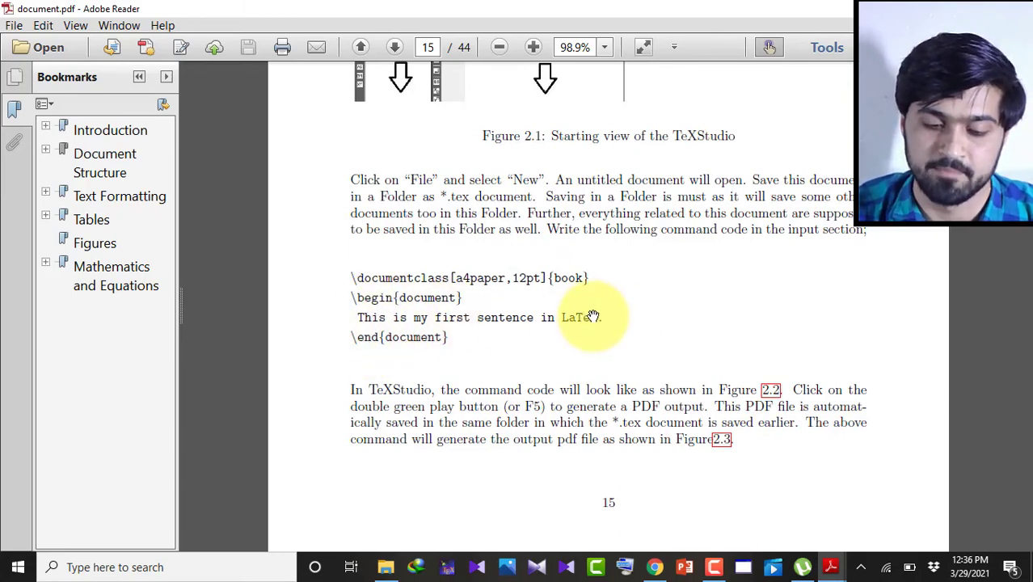
scroll(593, 317, down, 10)
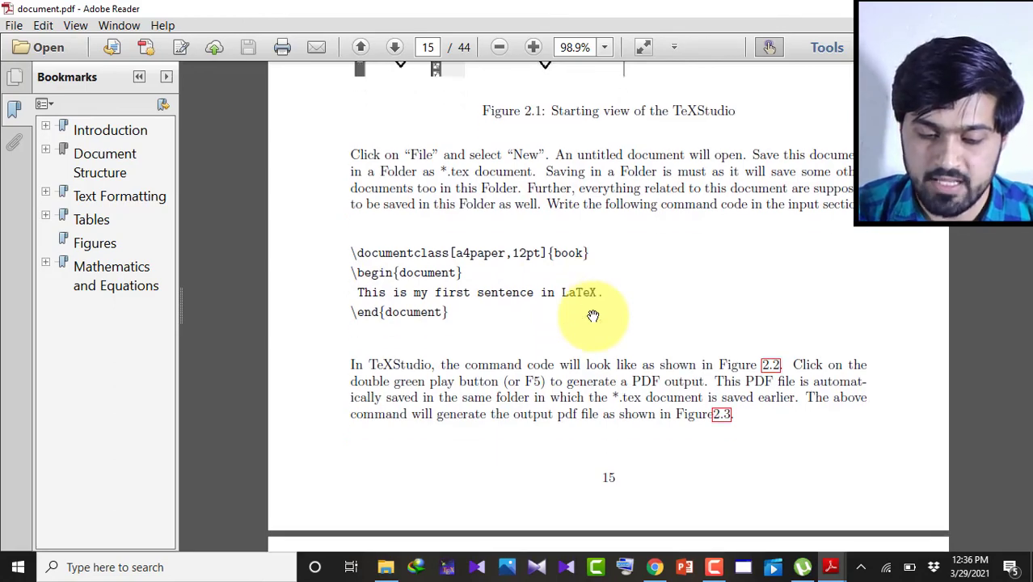
scroll(593, 316, down, 5)
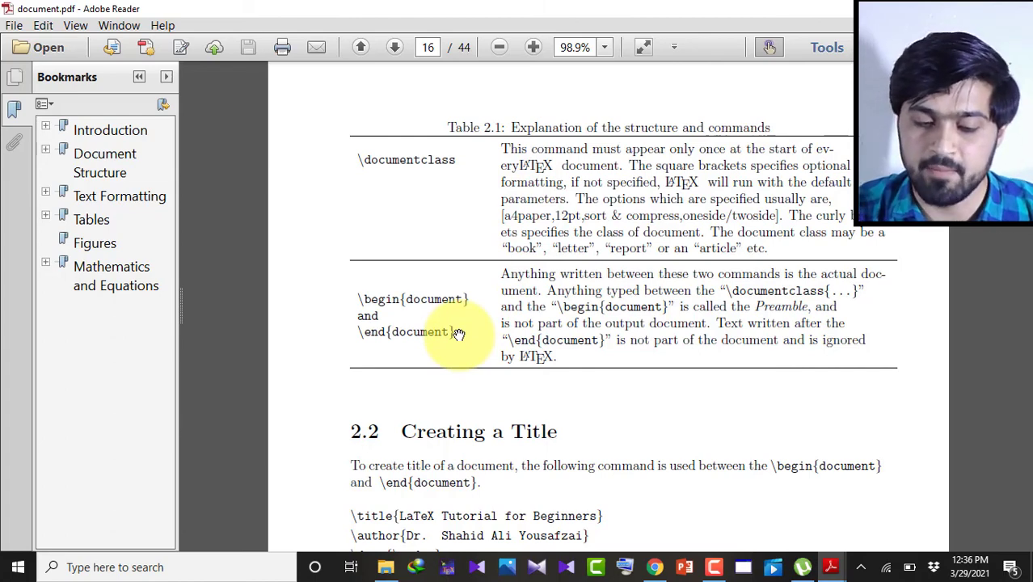
scroll(458, 334, down, 5)
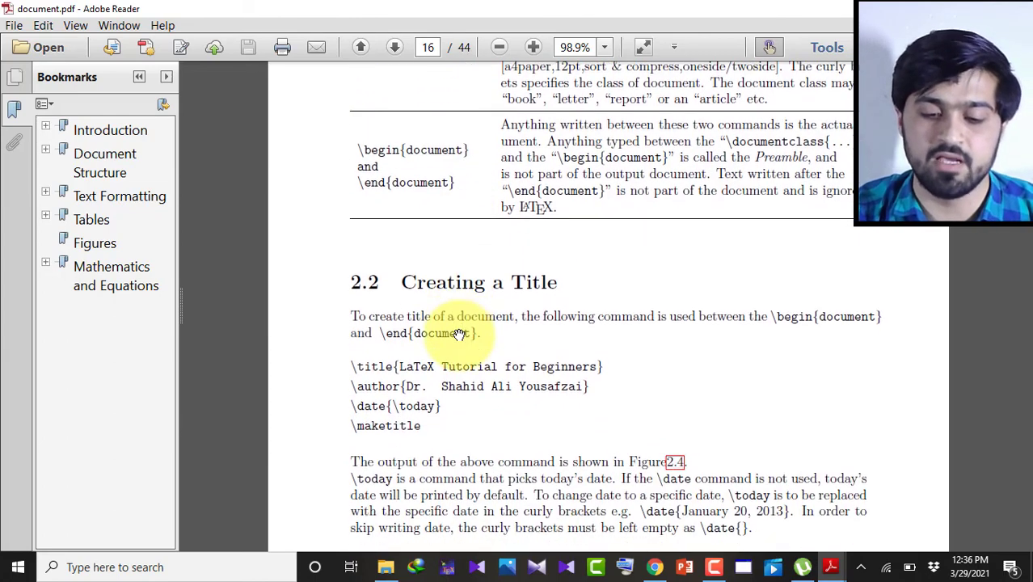
scroll(459, 334, down, 2)
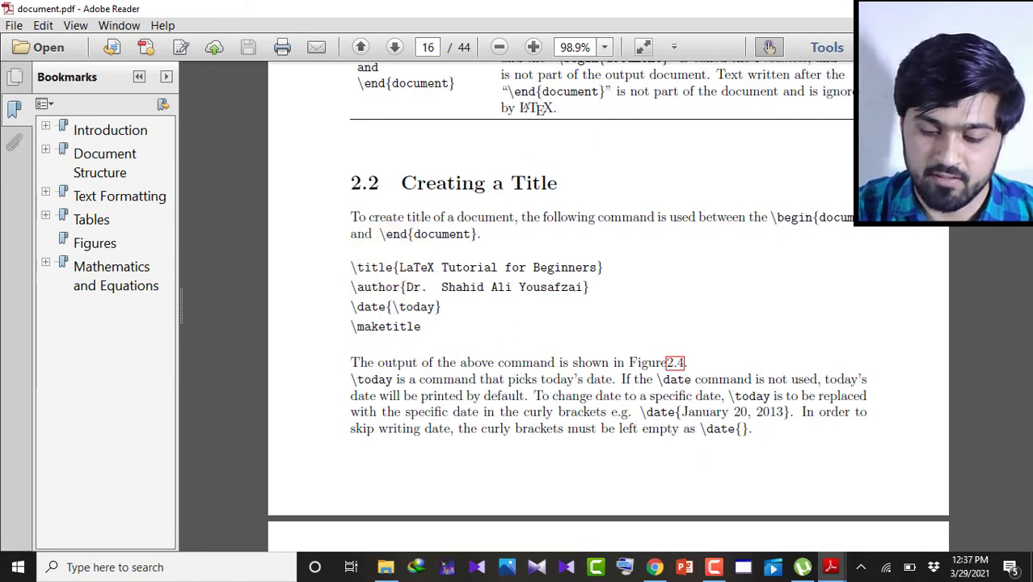
Switch to Beamer.pdf and look through the presentation slides from slide 17 to slide 21.
key(super+d)
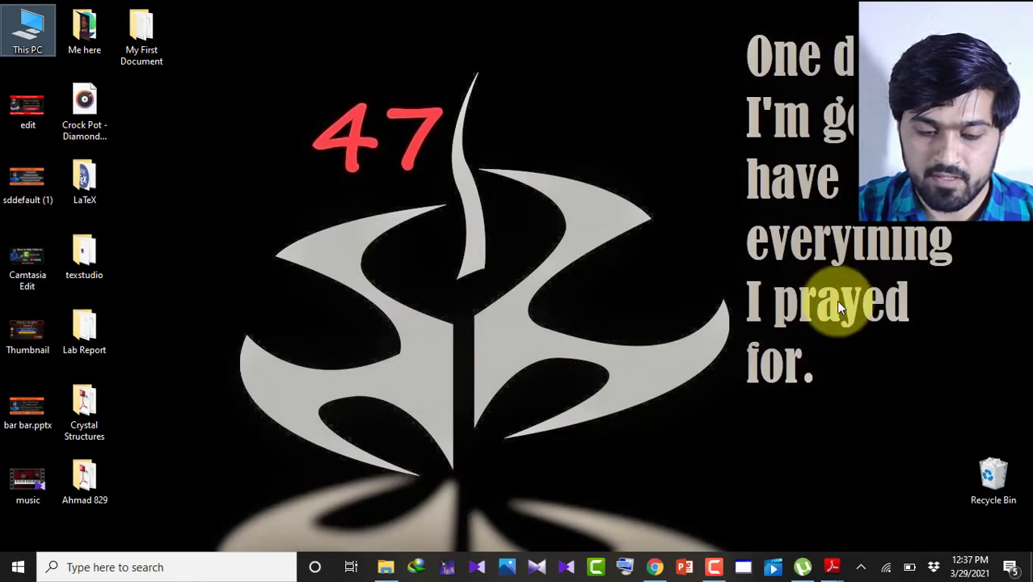
mouse_move(826, 569)
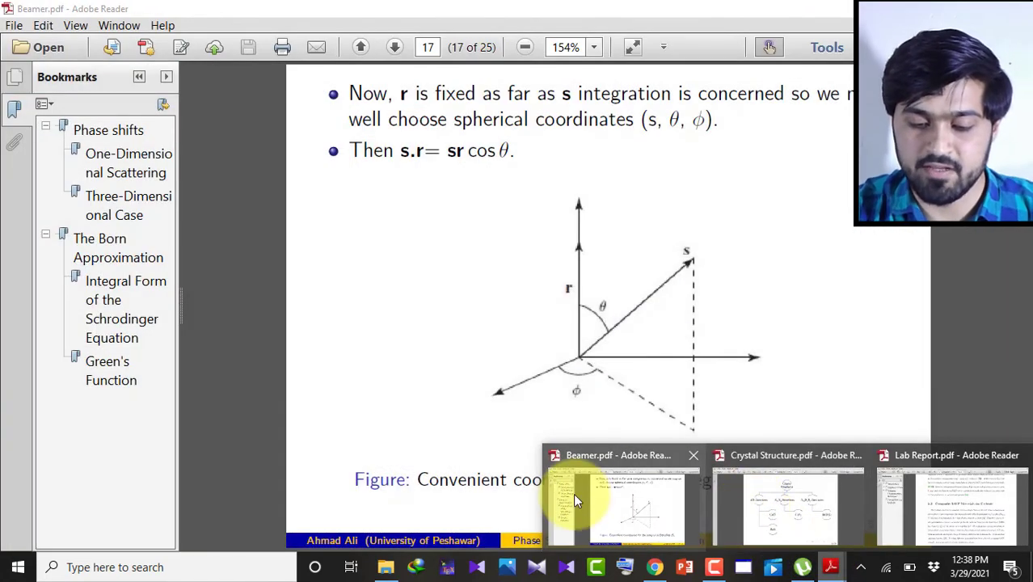
click(574, 493)
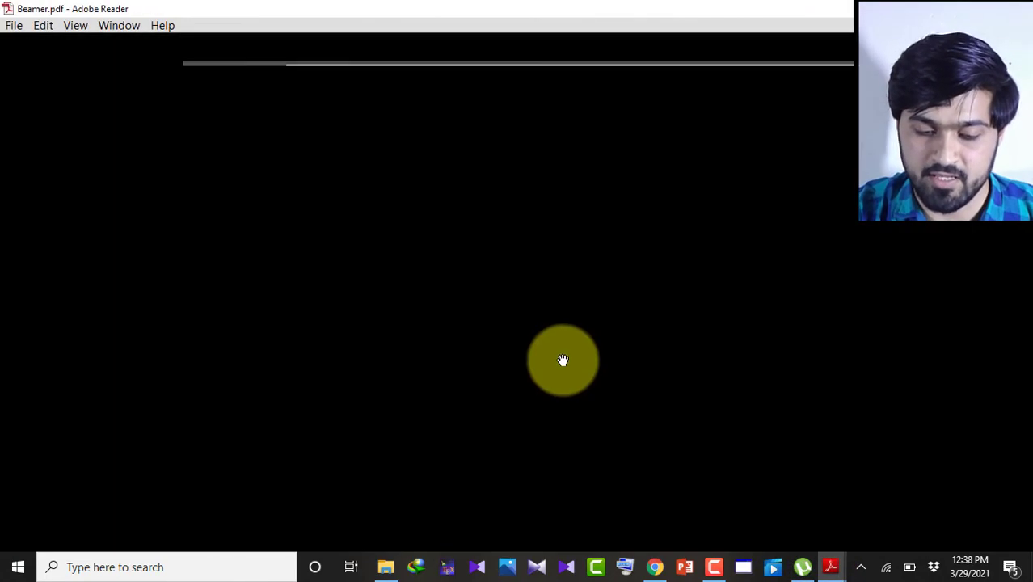
scroll(563, 351, down, 2)
scroll(563, 351, down, 3)
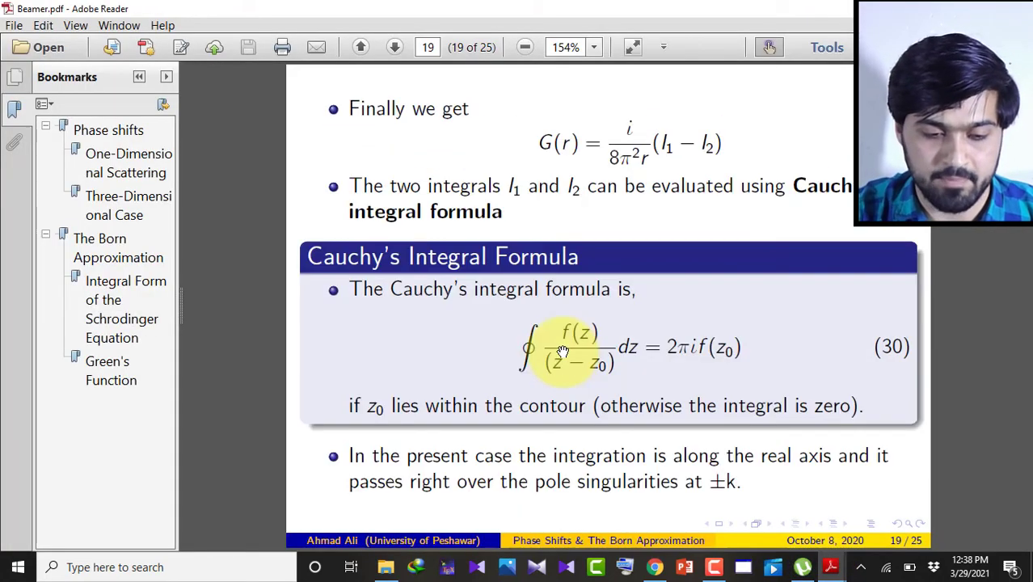
scroll(563, 351, down, 1)
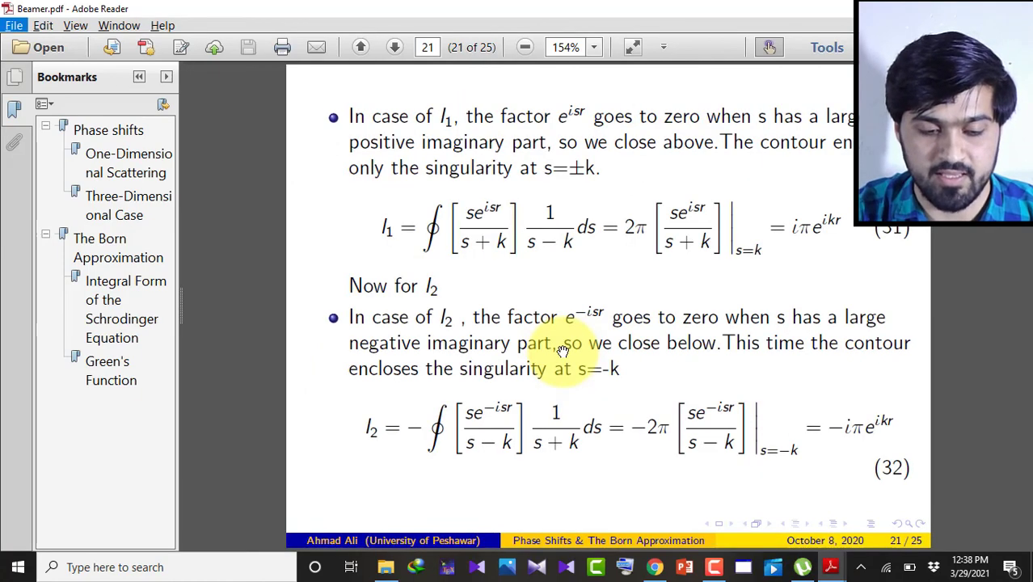